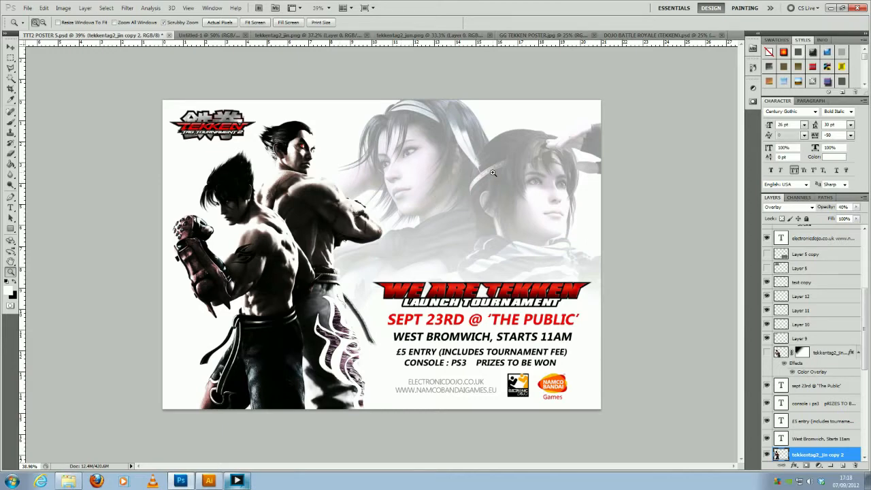
- Examine the finished poster's characters, Tekken logo and event text up close and as a whole
{"action": "left_click", "coordinate": [475, 294]}
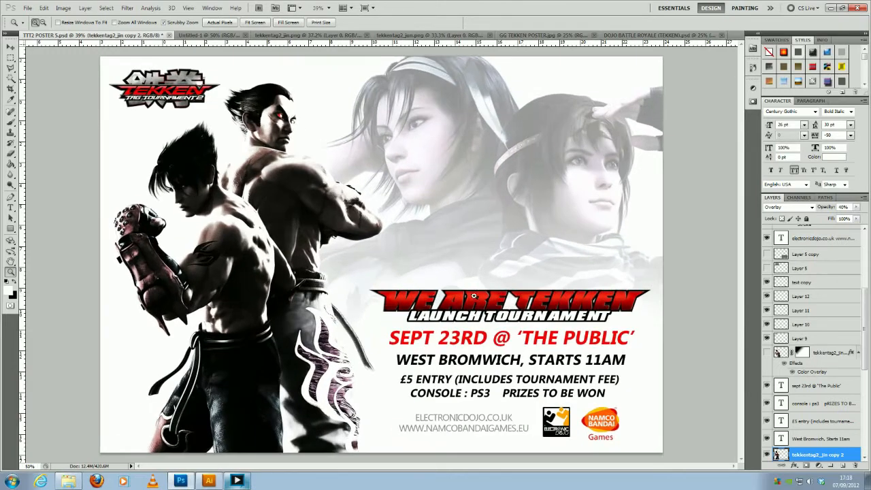
{"action": "left_click", "coordinate": [432, 305]}
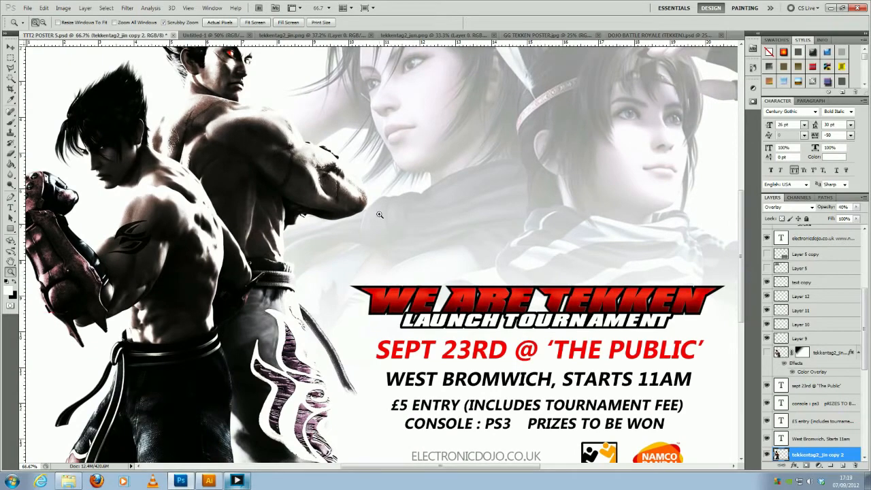
{"action": "left_click_drag", "start_coordinate": [305, 205], "coordinate": [235, 194]}
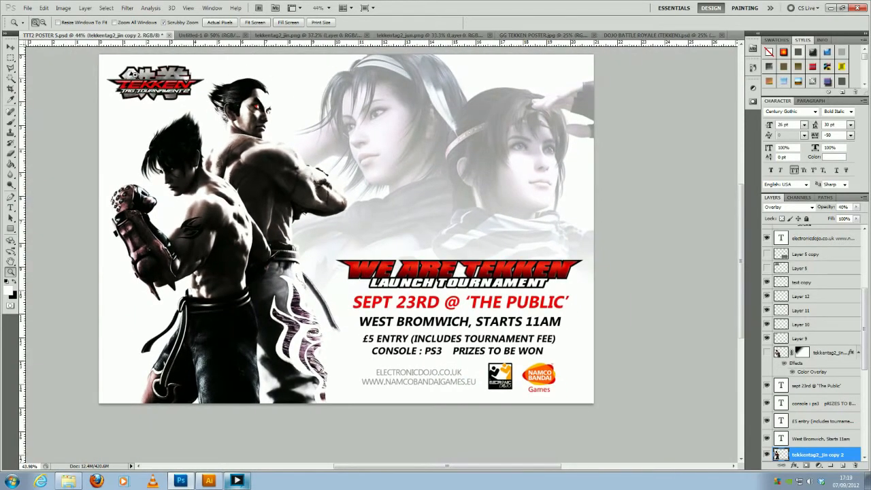
{"action": "left_click_drag", "start_coordinate": [136, 75], "coordinate": [157, 77]}
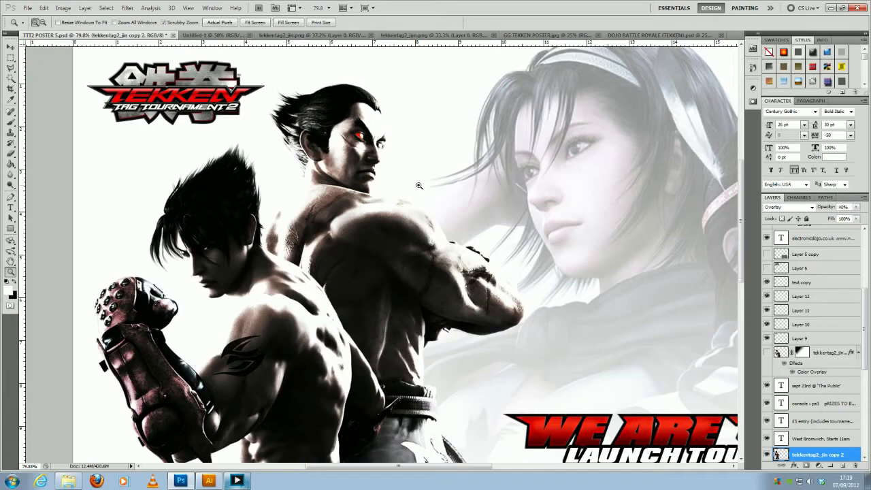
{"action": "left_click_drag", "start_coordinate": [507, 230], "coordinate": [467, 229]}
{"action": "left_click", "coordinate": [467, 229]}
{"action": "left_click", "coordinate": [575, 262]}
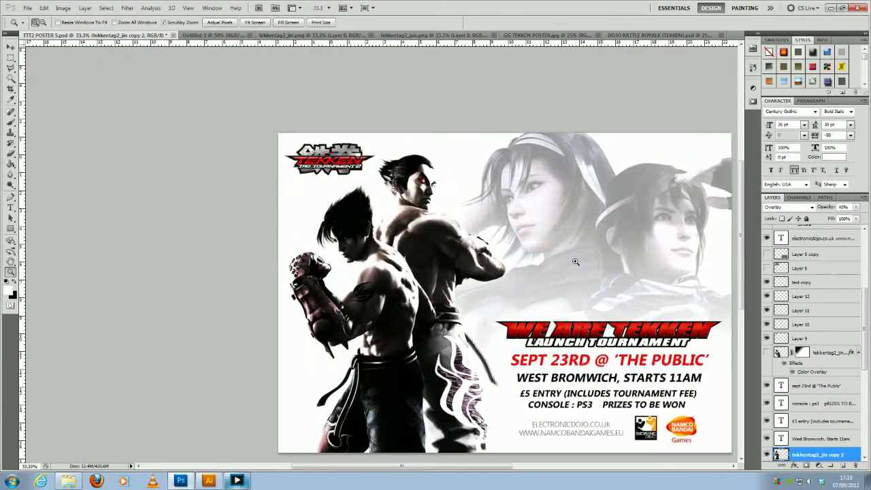
{"action": "left_click", "coordinate": [575, 262]}
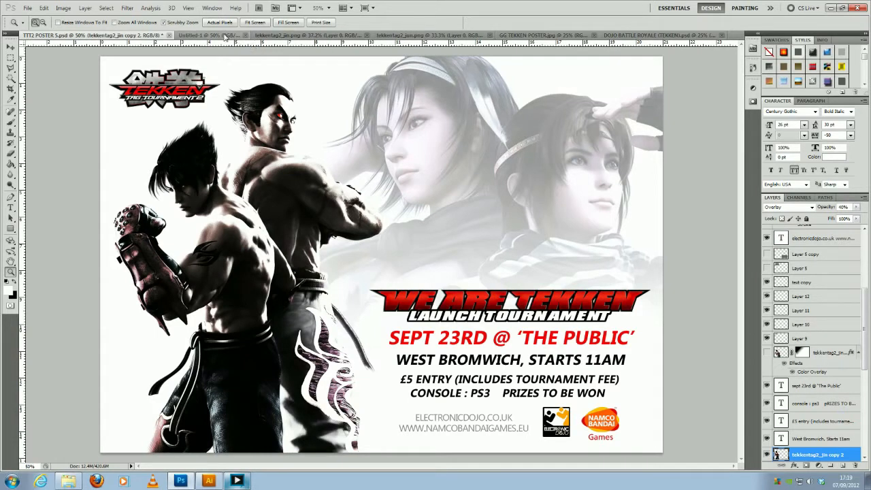
- View the tekkentag2_jin.png and tekkentag2_jun.png character images, ending on the tekkentag2_jin.png document
{"action": "left_click", "coordinate": [288, 35]}
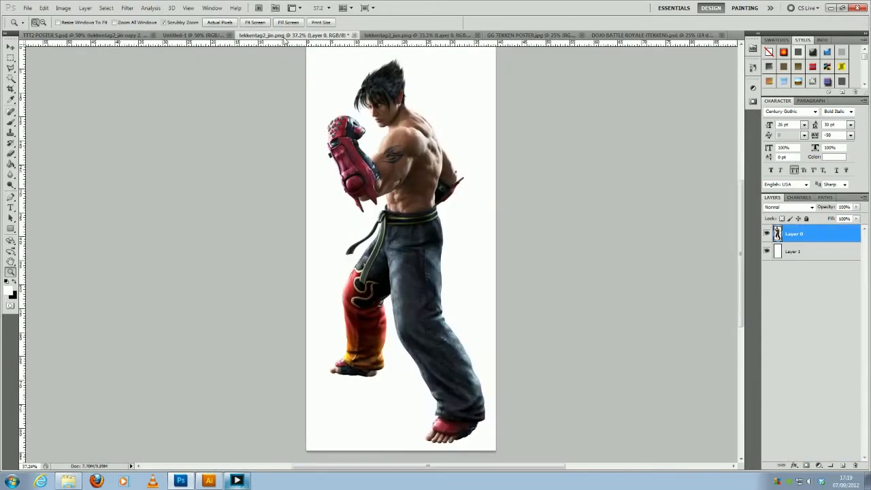
{"action": "left_click", "coordinate": [375, 38]}
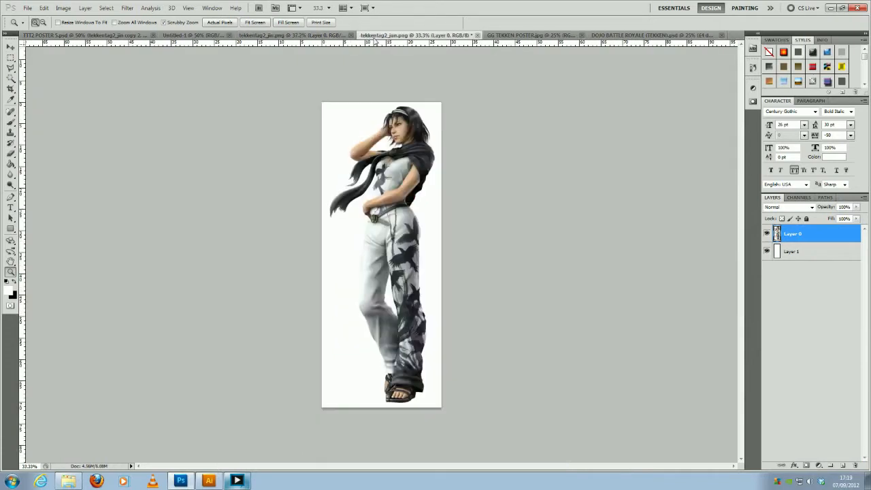
{"action": "left_click", "coordinate": [322, 36]}
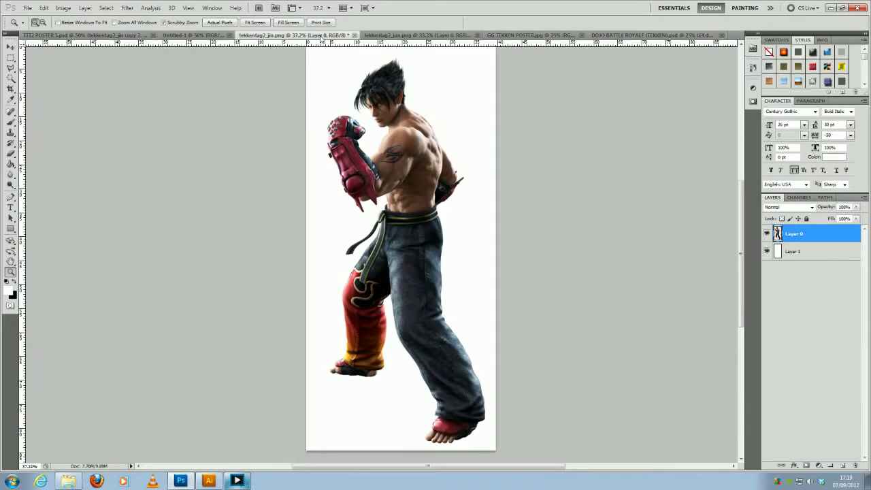
- Hide the white Layer 1 to examine the character's cut-out against transparency, and show the layer again
{"action": "left_click", "coordinate": [767, 251]}
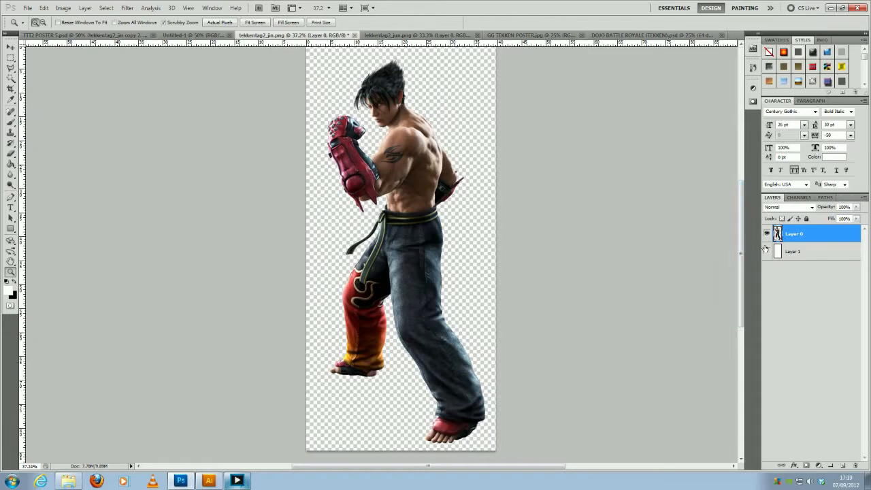
{"action": "left_click", "coordinate": [383, 143]}
{"action": "left_click", "coordinate": [383, 144]}
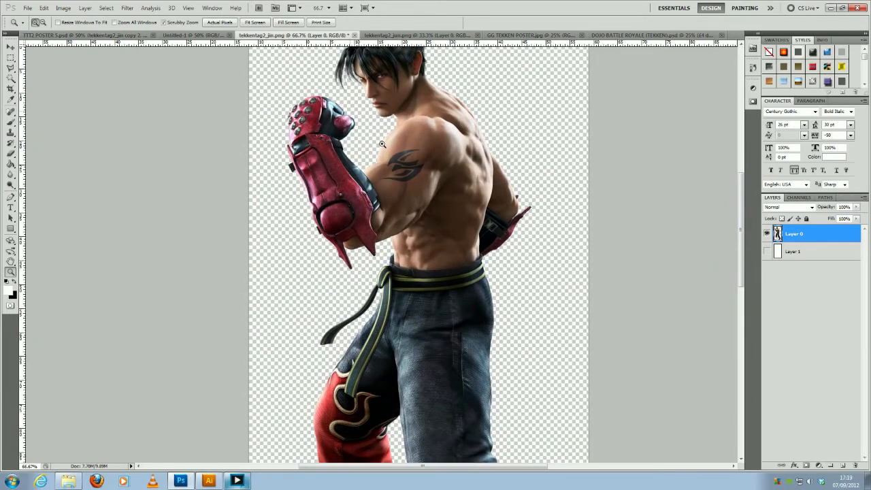
{"action": "left_click", "coordinate": [383, 144]}
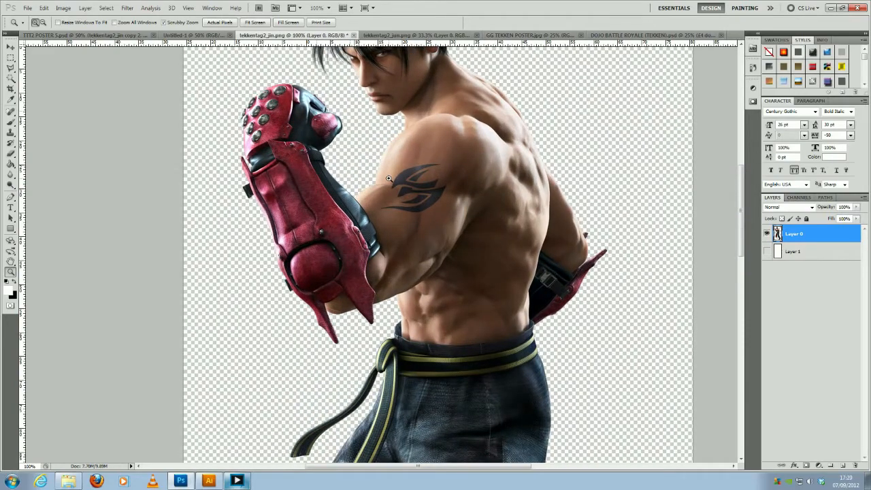
{"action": "left_click", "coordinate": [388, 178], "text": "alt"}
{"action": "left_click", "coordinate": [388, 178], "text": "alt"}
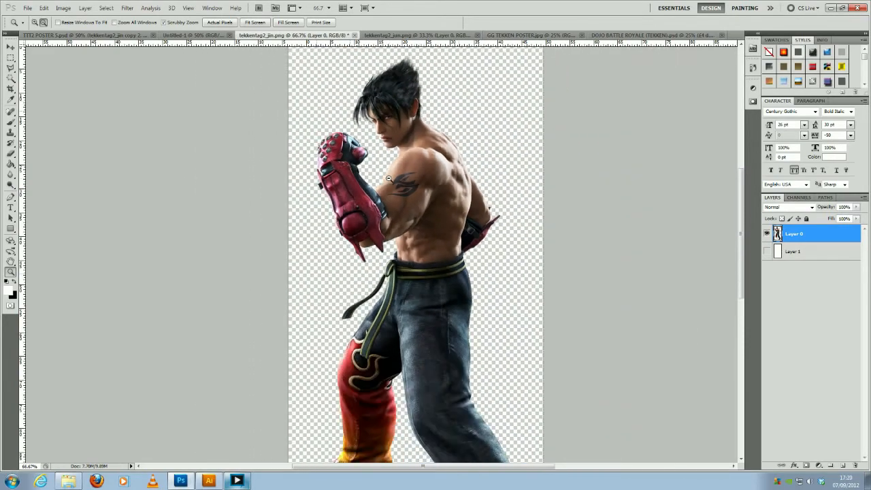
{"action": "left_click", "coordinate": [388, 178], "text": "alt"}
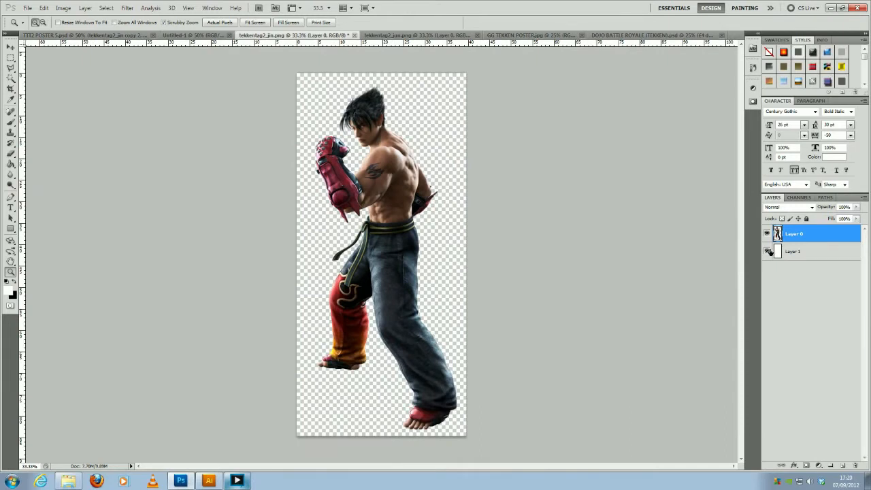
{"action": "left_click", "coordinate": [767, 251]}
{"action": "left_click", "coordinate": [401, 189]}
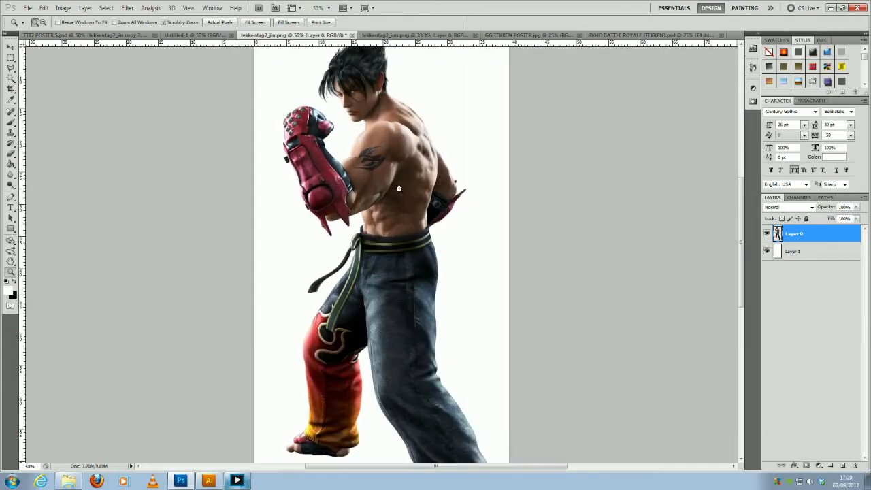
{"action": "left_click", "coordinate": [399, 188], "text": "alt"}
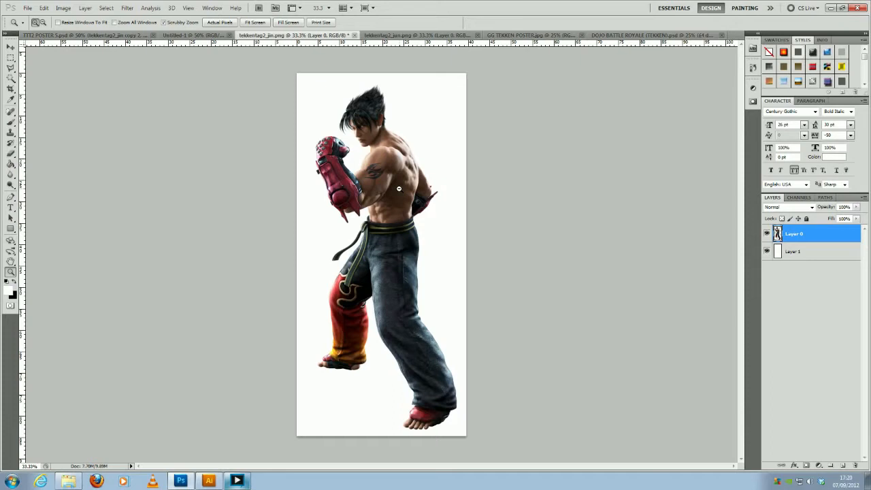
- Duplicate Layer 0 and hide the copy, keeping the original layer visible
{"action": "key", "text": "ctrl+j"}
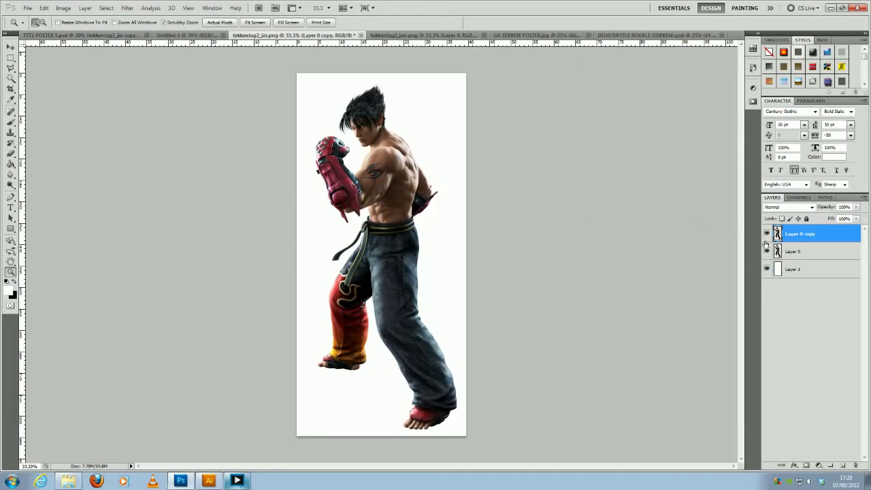
{"action": "left_click", "coordinate": [768, 234]}
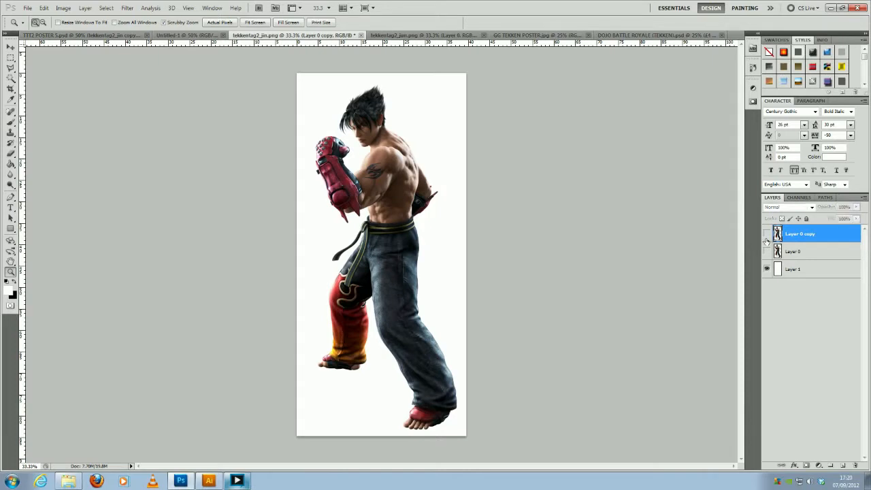
{"action": "left_click", "coordinate": [766, 251]}
{"action": "left_click", "coordinate": [768, 234]}
{"action": "left_click", "coordinate": [768, 234]}
{"action": "left_click", "coordinate": [766, 251]}
- Apply a Black & White adjustment to Layer 0 with Yellows at 200% and Reds at 181%
{"action": "left_click", "coordinate": [65, 9]}
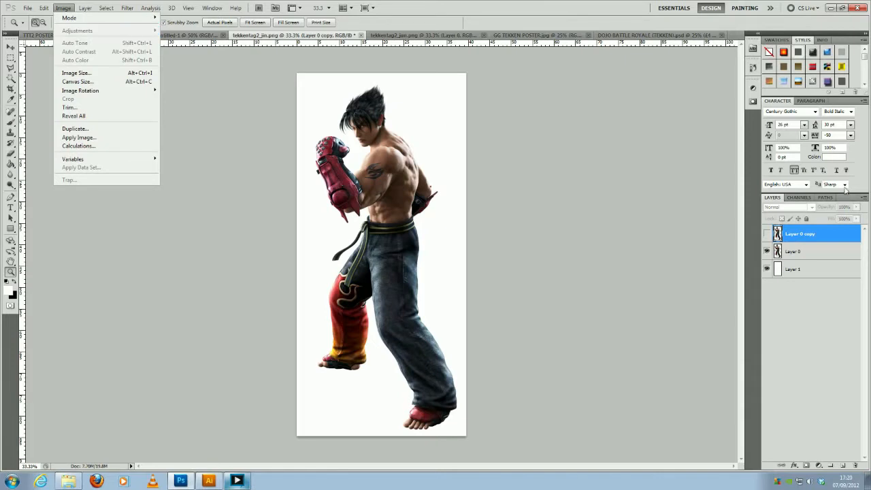
{"action": "left_click", "coordinate": [833, 249]}
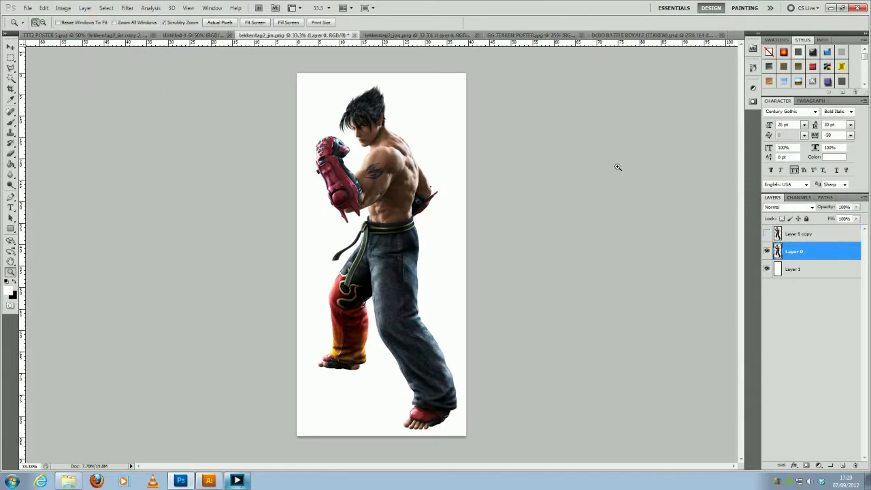
{"action": "left_click", "coordinate": [65, 8]}
{"action": "mouse_move", "coordinate": [94, 33]}
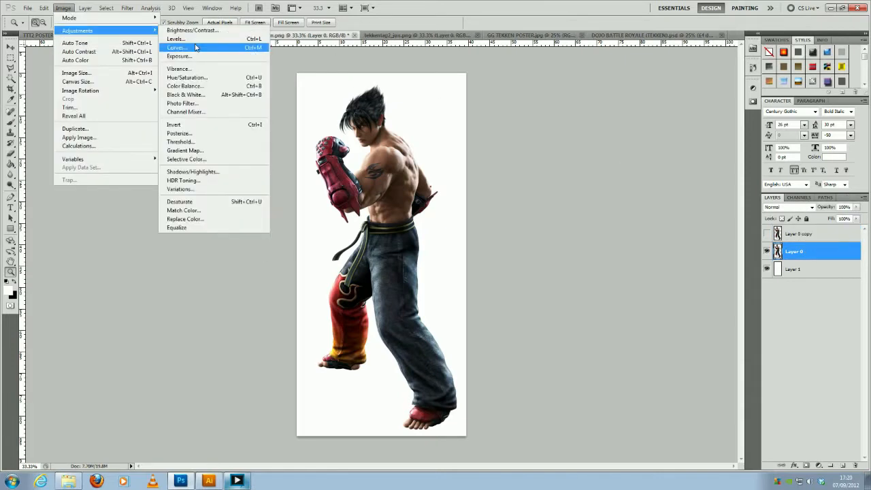
{"action": "left_click", "coordinate": [207, 95]}
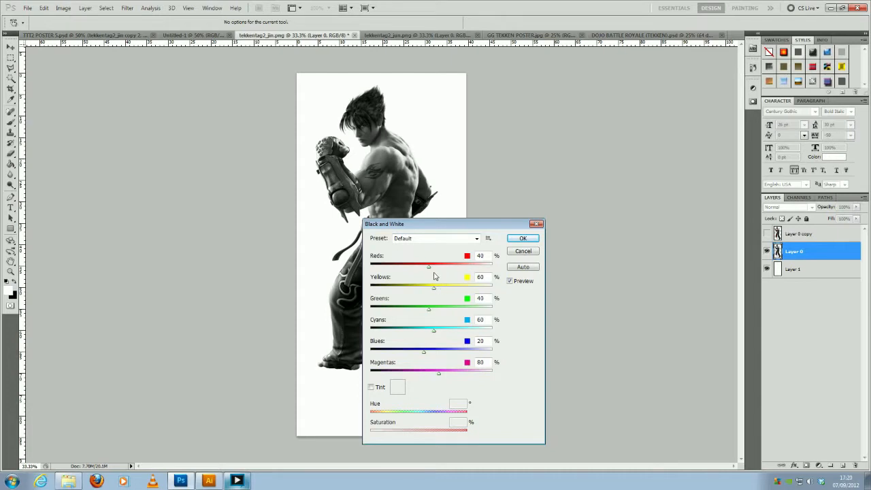
{"action": "left_click_drag", "start_coordinate": [434, 289], "coordinate": [468, 291]}
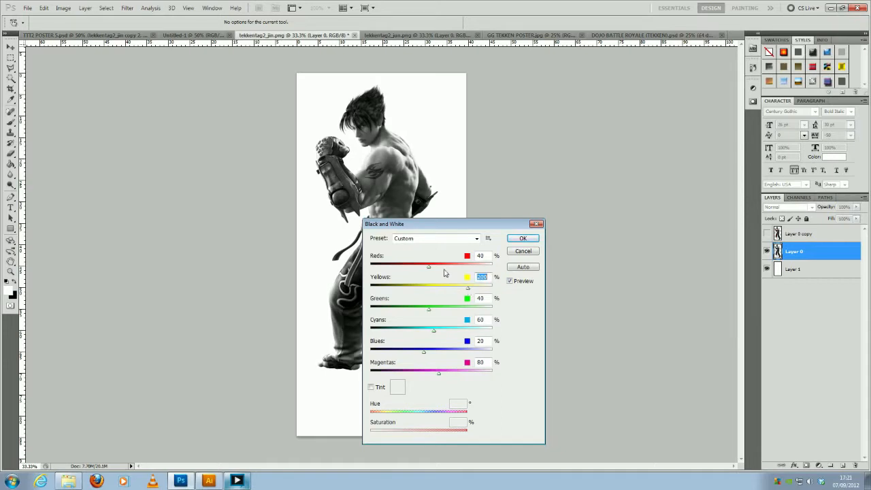
{"action": "left_click_drag", "start_coordinate": [430, 268], "coordinate": [463, 274]}
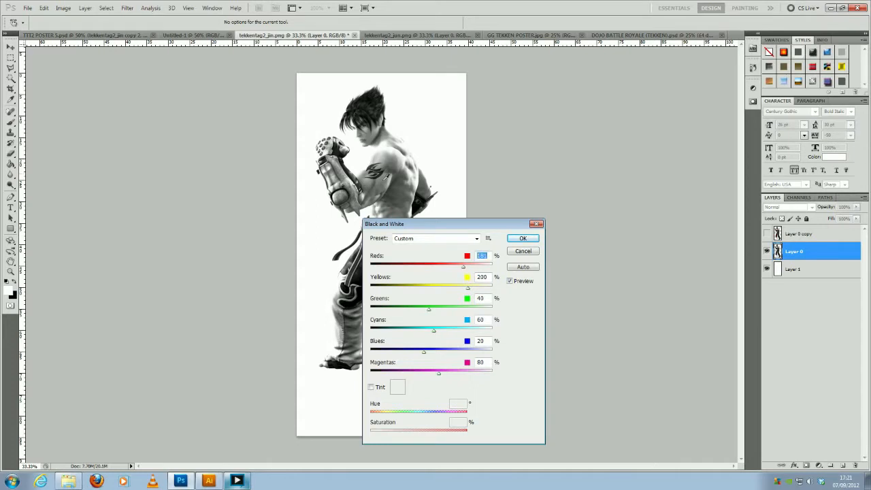
{"action": "left_click", "coordinate": [518, 238]}
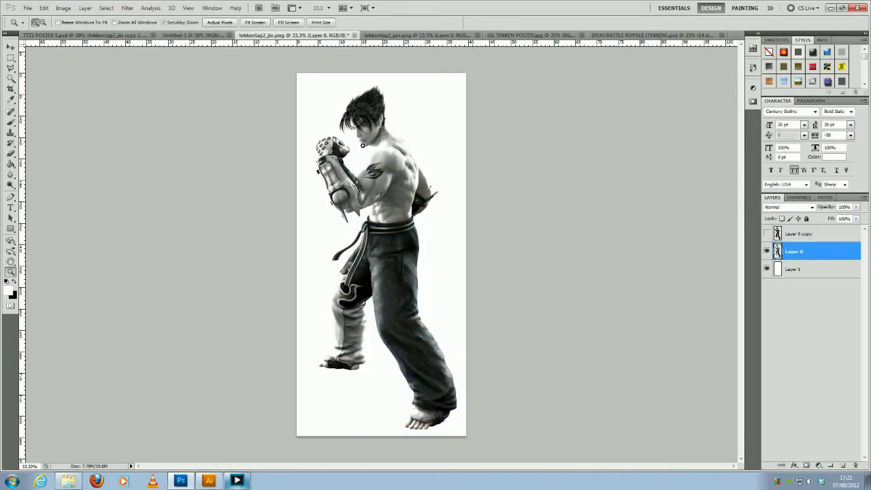
- Show the coloured Layer 0 copy above the black-and-white layer and set its blend mode to Overlay
{"action": "left_click_drag", "start_coordinate": [361, 144], "coordinate": [385, 151]}
{"action": "left_click_drag", "start_coordinate": [320, 127], "coordinate": [370, 124]}
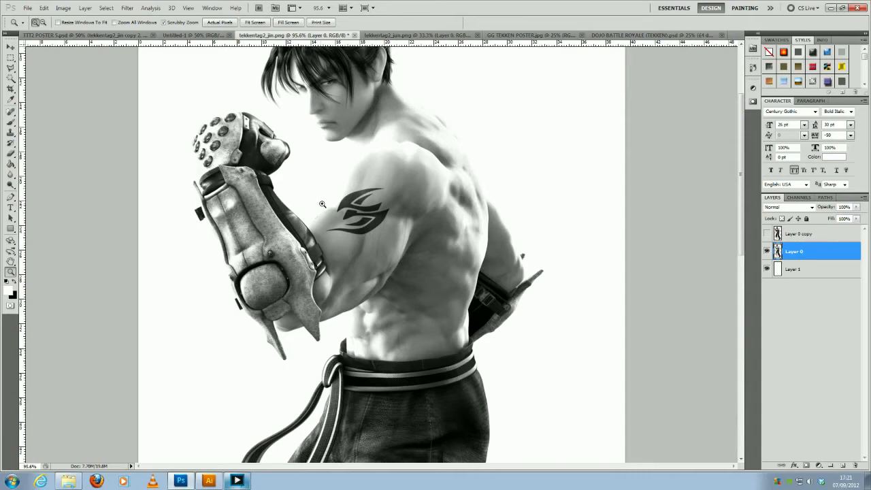
{"action": "scroll", "coordinate": [344, 165], "scroll_direction": "up", "scroll_amount": 5}
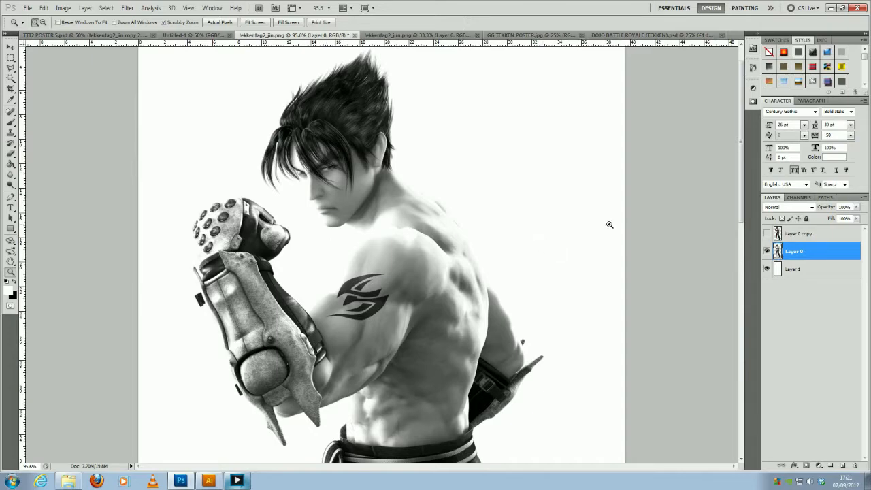
{"action": "left_click", "coordinate": [768, 234]}
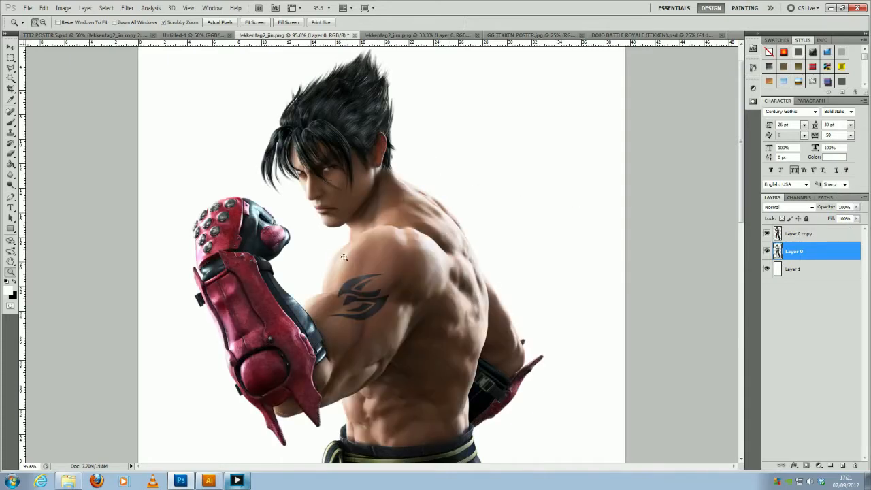
{"action": "left_click", "coordinate": [801, 233]}
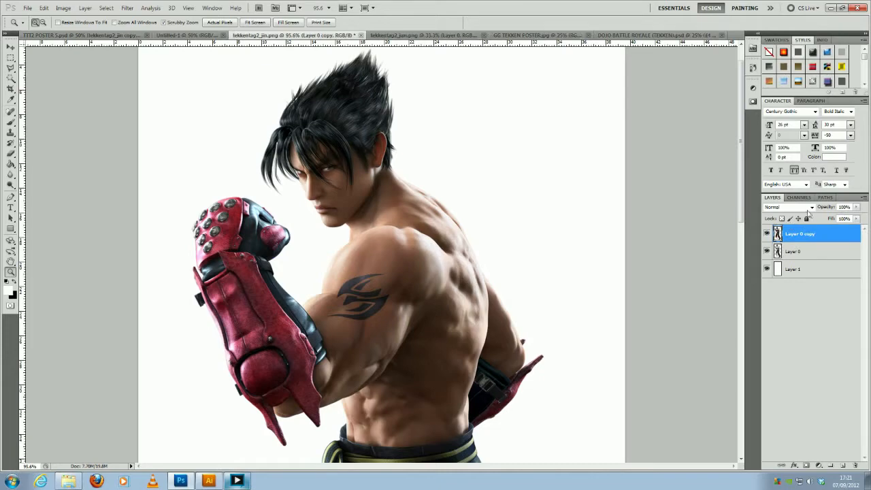
{"action": "left_click", "coordinate": [812, 208]}
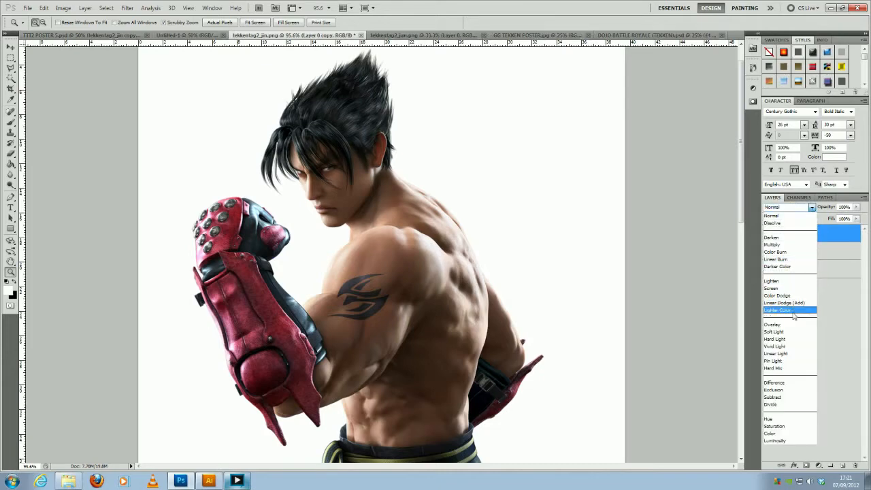
{"action": "left_click", "coordinate": [774, 325]}
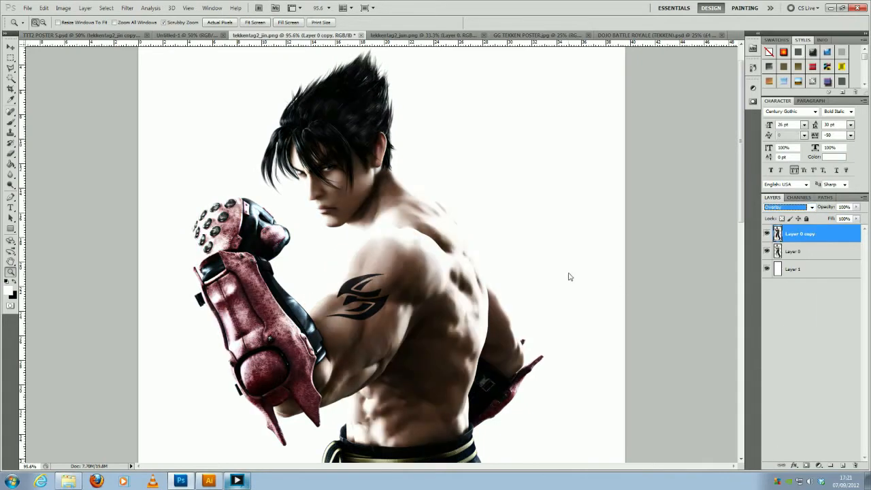
{"action": "left_click", "coordinate": [340, 189], "text": "alt"}
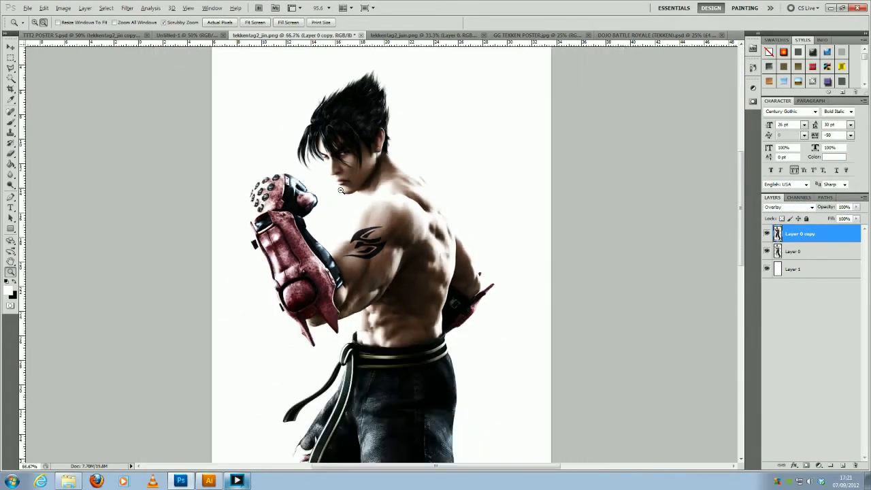
{"action": "left_click", "coordinate": [341, 190], "text": "alt"}
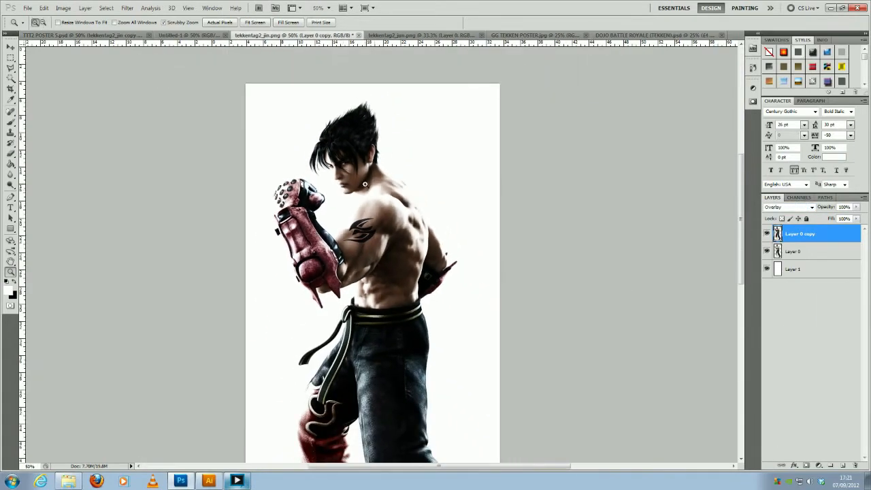
{"action": "left_click", "coordinate": [365, 184], "text": "alt"}
{"action": "left_click", "coordinate": [383, 126]}
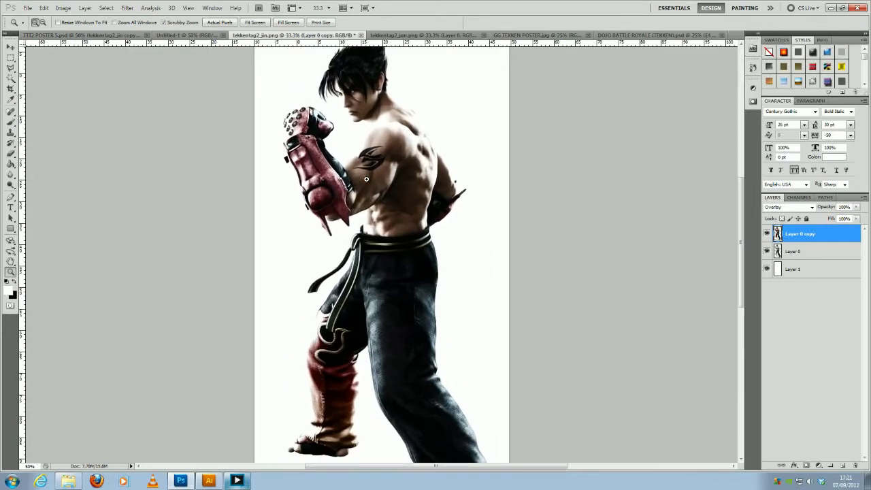
{"action": "scroll", "coordinate": [370, 124], "scroll_direction": "up", "scroll_amount": 2}
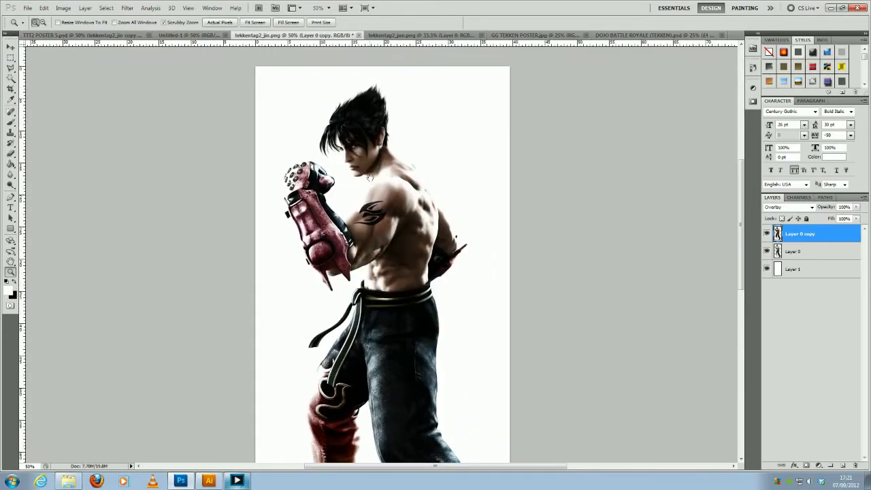
- Reduce the opacity of the coloured Layer 0 copy to 34%, and make the black-and-white Layer 0 the active layer
{"action": "left_click", "coordinate": [856, 207]}
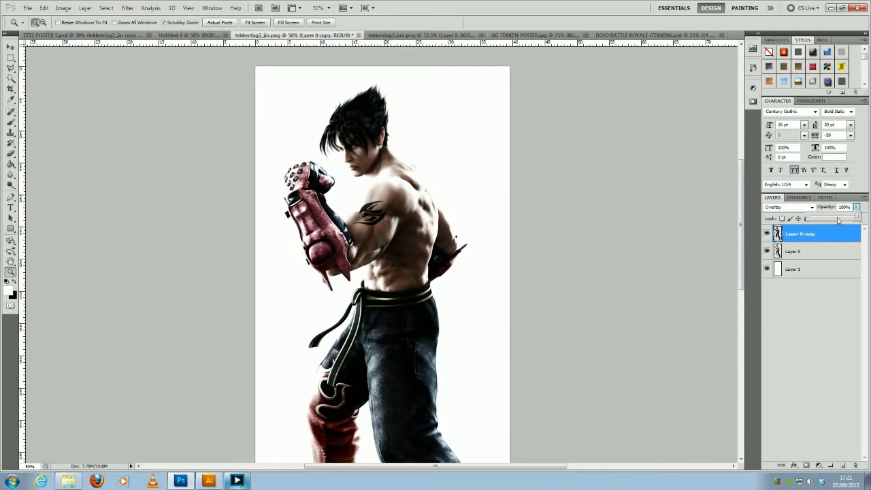
{"action": "left_click_drag", "start_coordinate": [856, 218], "coordinate": [837, 220]}
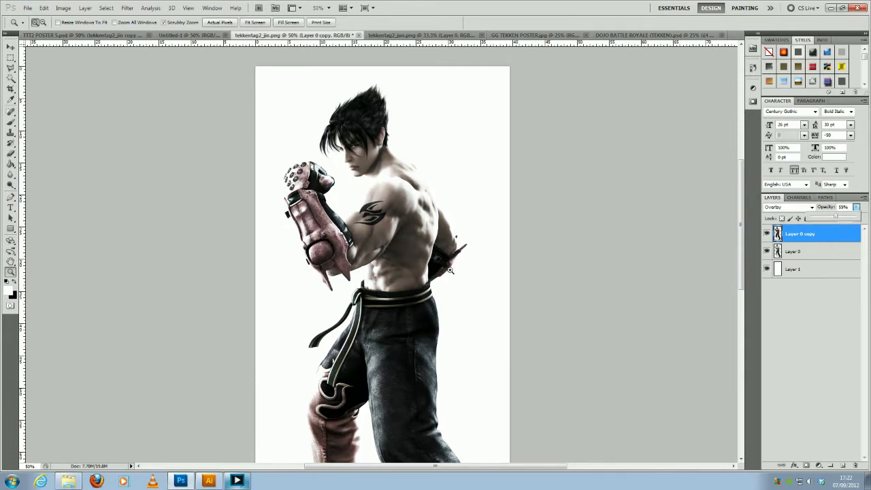
{"action": "left_click_drag", "start_coordinate": [836, 218], "coordinate": [828, 218]}
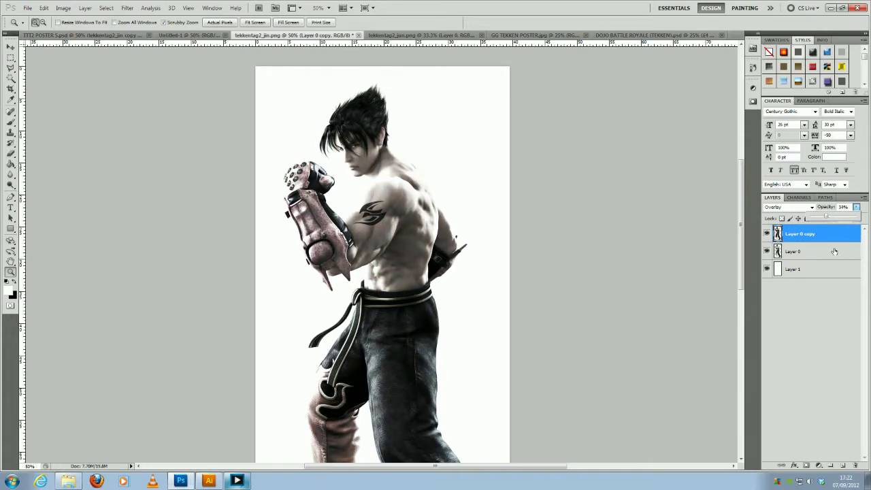
{"action": "left_click", "coordinate": [834, 251]}
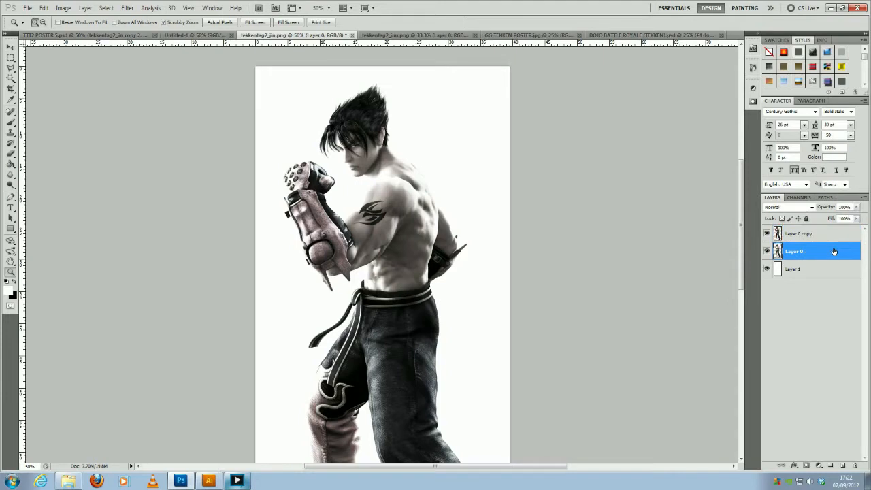
- Hide and show the coloured Layer 0 copy to compare the figure with and without the overlay
{"action": "left_click", "coordinate": [767, 233]}
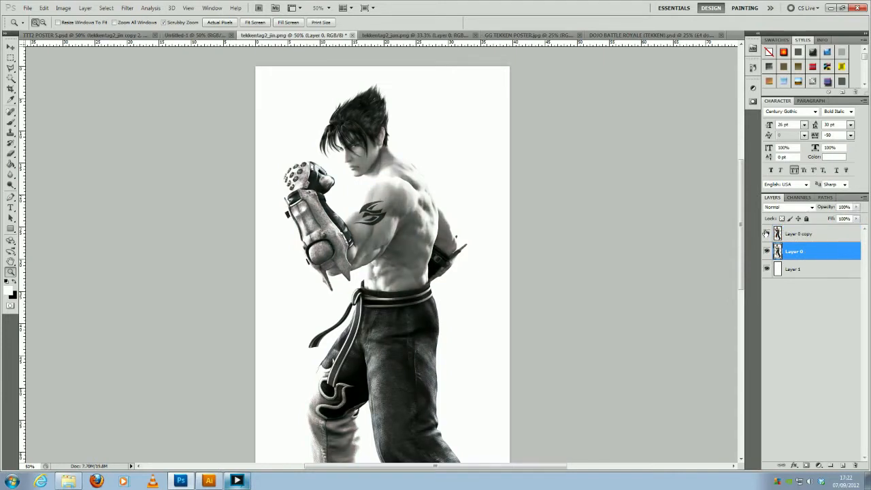
{"action": "left_click", "coordinate": [766, 234]}
{"action": "left_click", "coordinate": [767, 234]}
{"action": "left_click", "coordinate": [767, 233]}
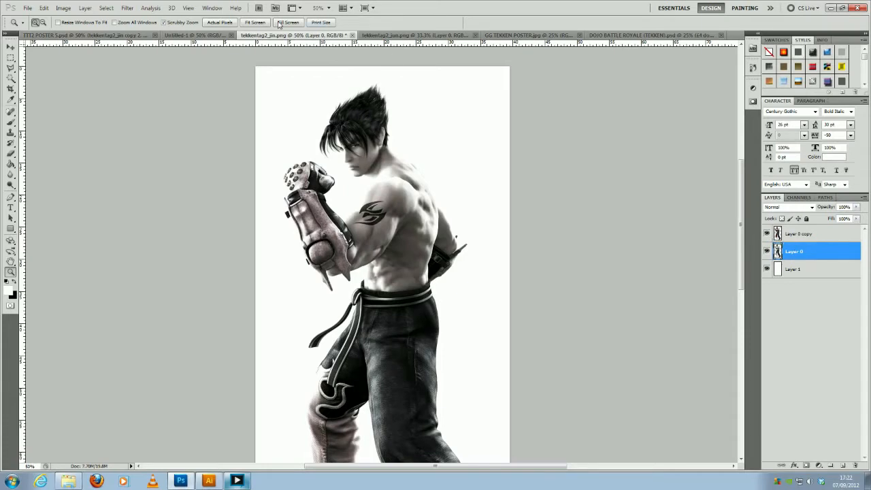
{"action": "left_click", "coordinate": [64, 8]}
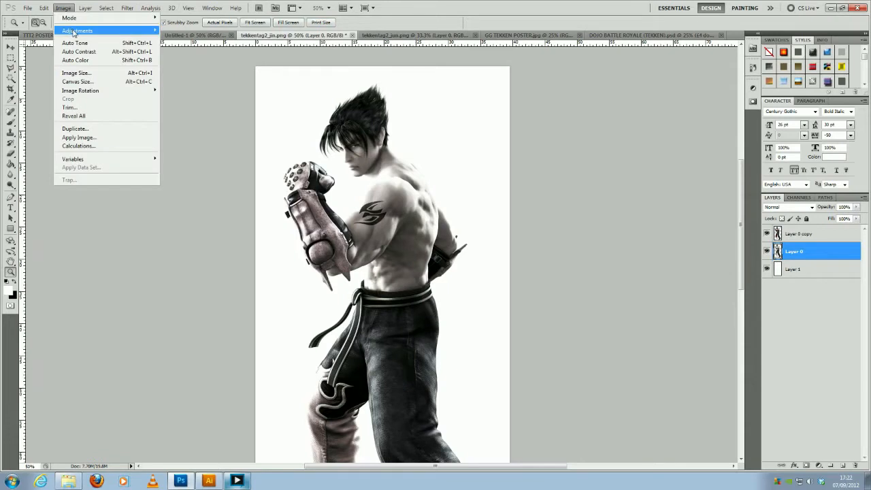
{"action": "mouse_move", "coordinate": [73, 32]}
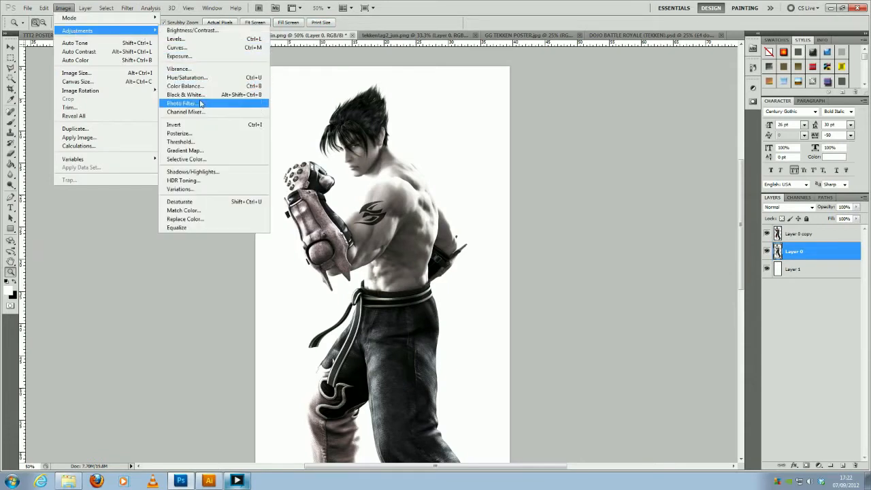
{"action": "left_click", "coordinate": [215, 30]}
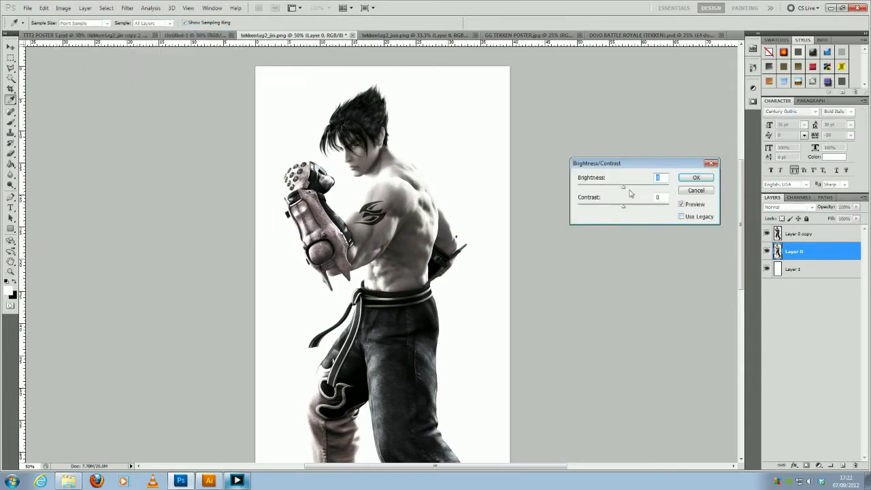
{"action": "left_click_drag", "start_coordinate": [623, 187], "coordinate": [605, 191]}
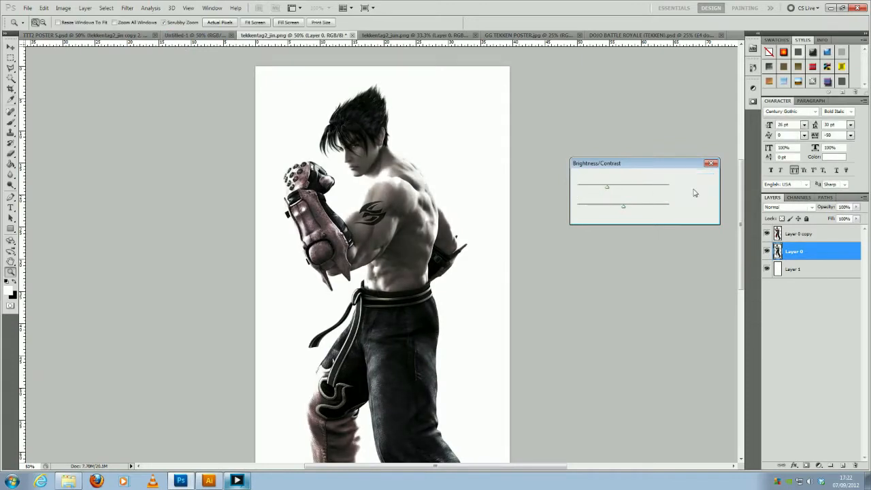
{"action": "left_click", "coordinate": [696, 190]}
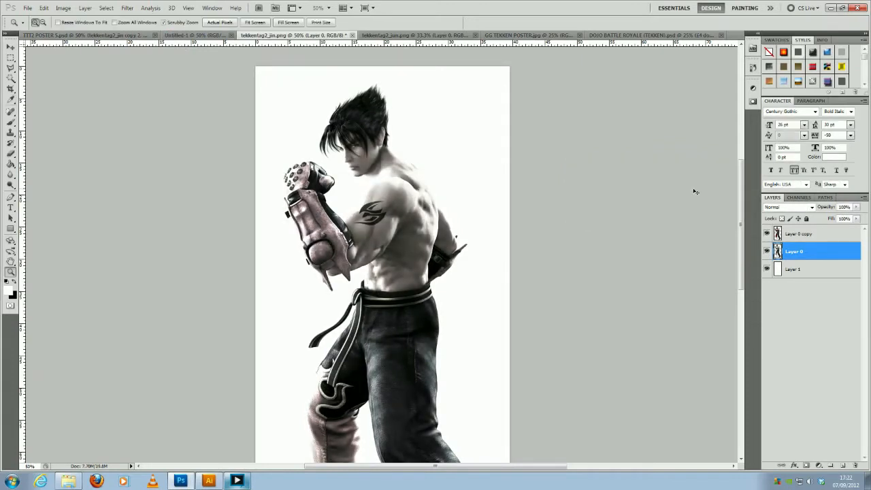
- Apply a Curves adjustment to Layer 0 with a shadow point at input 84, output 35 and a highlight point at output 170
{"action": "key", "text": "ctrl+m"}
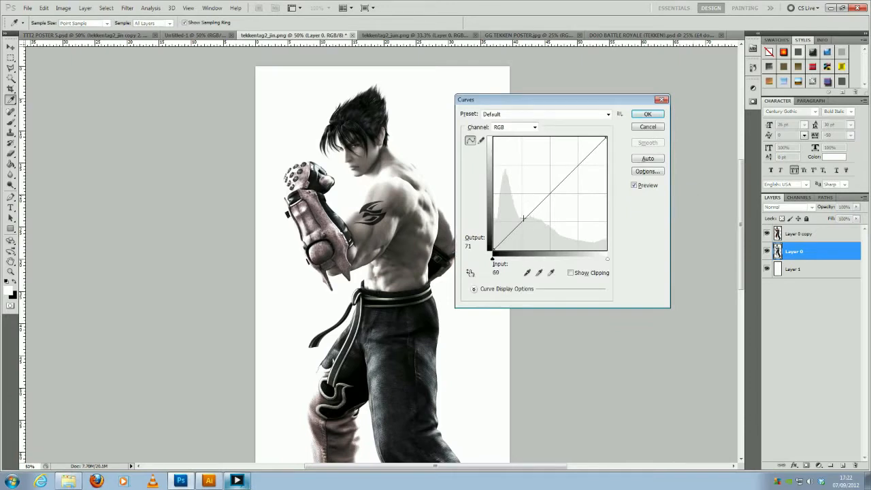
{"action": "left_click_drag", "start_coordinate": [522, 221], "coordinate": [531, 234]}
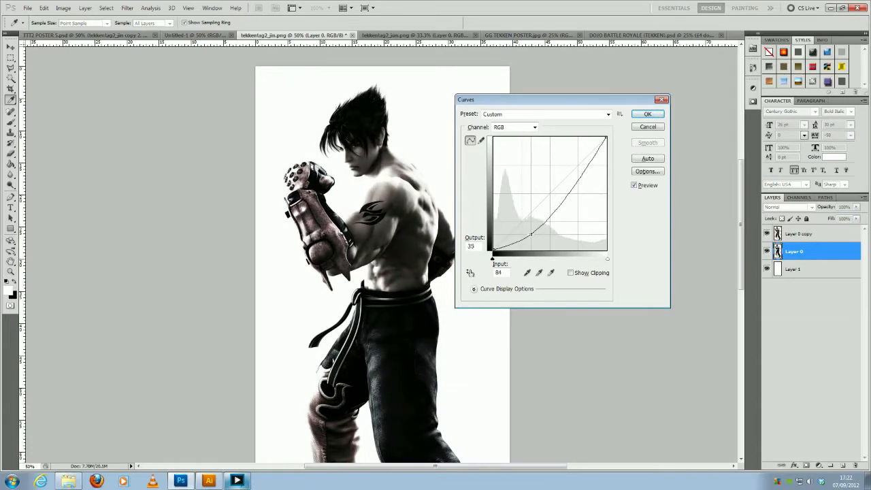
{"action": "left_click_drag", "start_coordinate": [578, 179], "coordinate": [576, 175]}
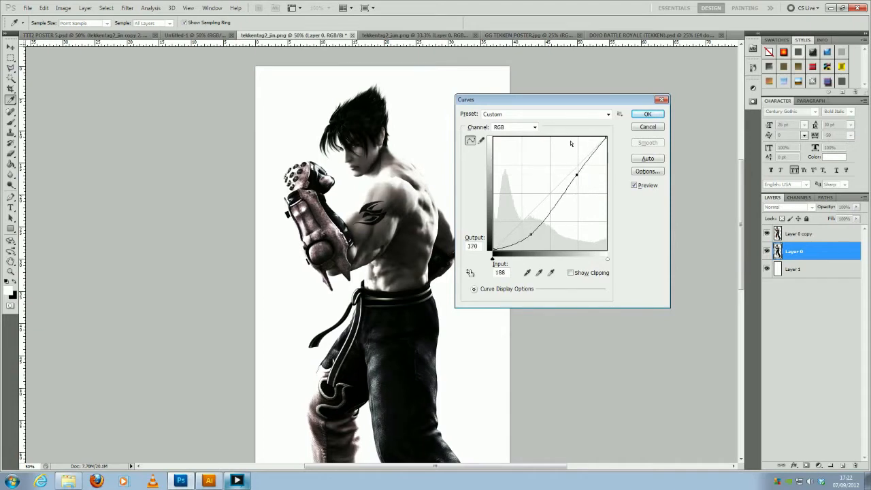
{"action": "left_click", "coordinate": [647, 114]}
- Examine the Jin figure up close and at full length, and compare its contrast with the characters on the TTT2 poster
{"action": "key", "text": "z"}
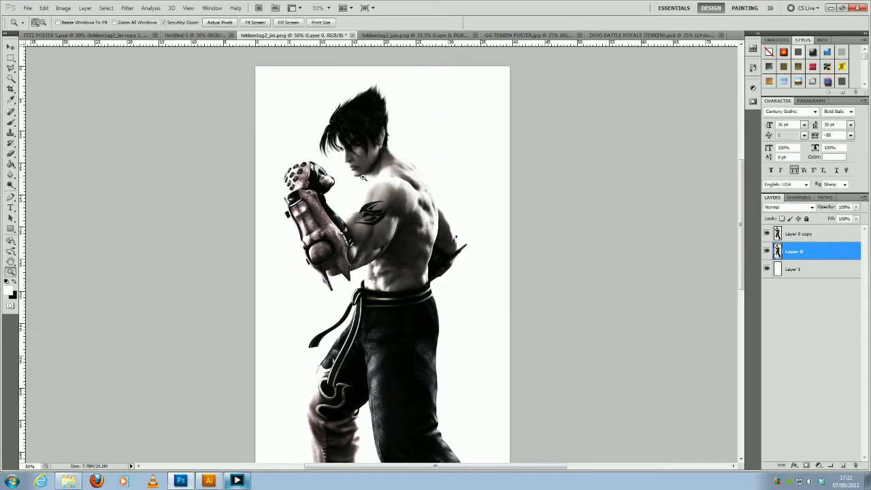
{"action": "left_click", "coordinate": [363, 163]}
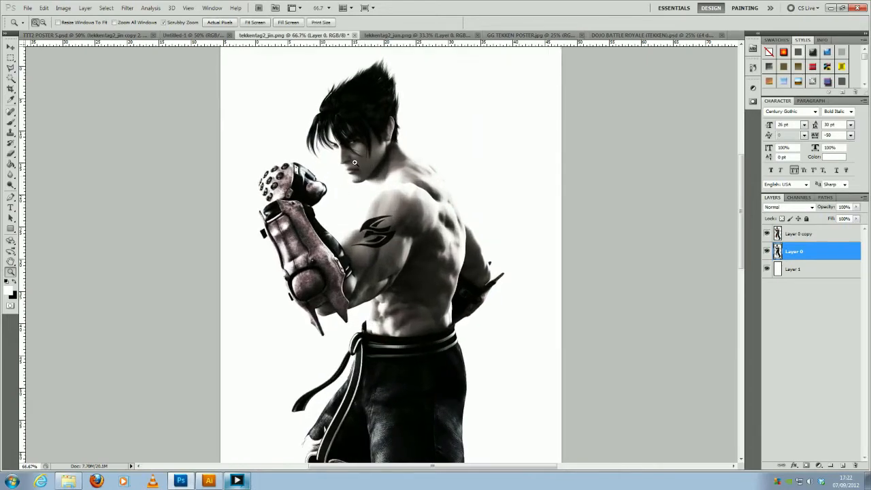
{"action": "left_click", "coordinate": [354, 164]}
{"action": "left_click", "coordinate": [335, 177], "text": "alt"}
{"action": "left_click", "coordinate": [335, 177], "text": "alt"}
{"action": "left_click", "coordinate": [259, 115], "text": "alt"}
{"action": "left_click", "coordinate": [259, 103], "text": "alt"}
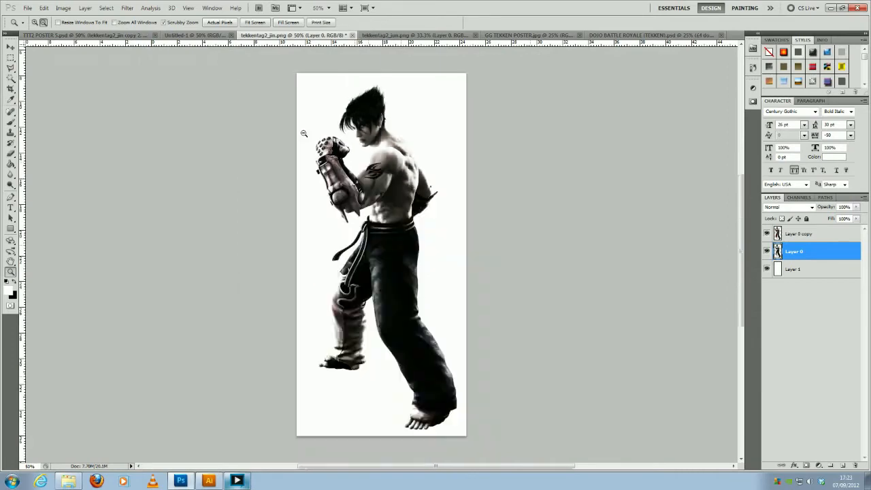
{"action": "left_click", "coordinate": [59, 36]}
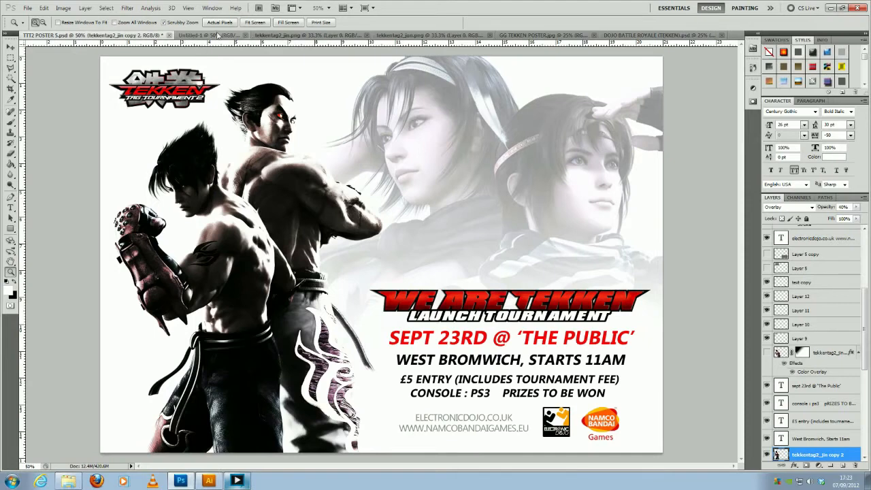
{"action": "left_click", "coordinate": [265, 35]}
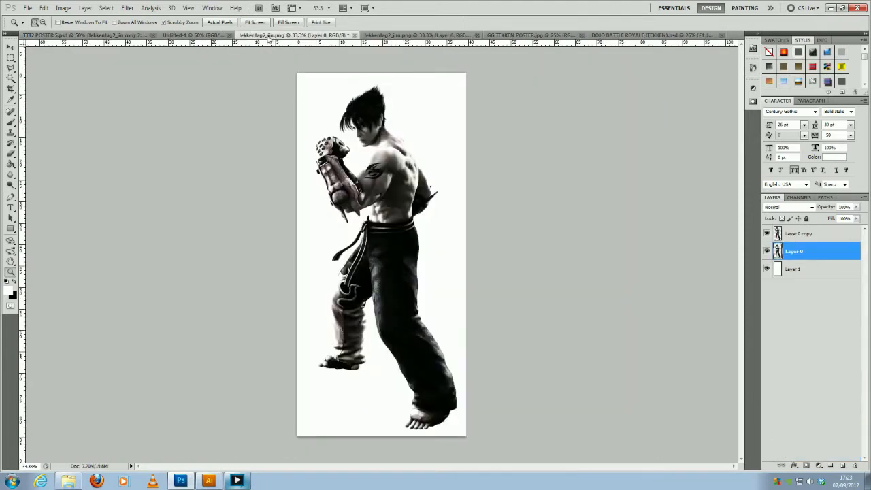
{"action": "left_click", "coordinate": [388, 142]}
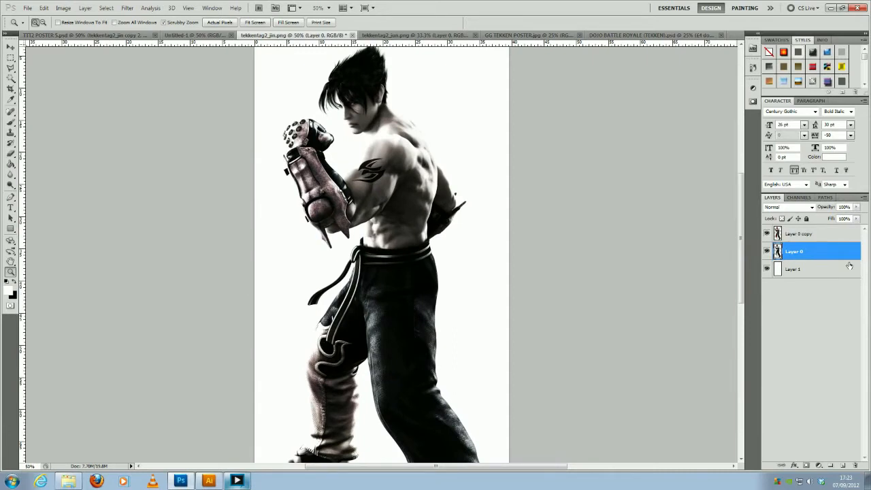
- Apply a Brightness/Contrast adjustment to Layer 0 with Brightness at -57 and Contrast at 7
{"action": "left_click", "coordinate": [63, 8]}
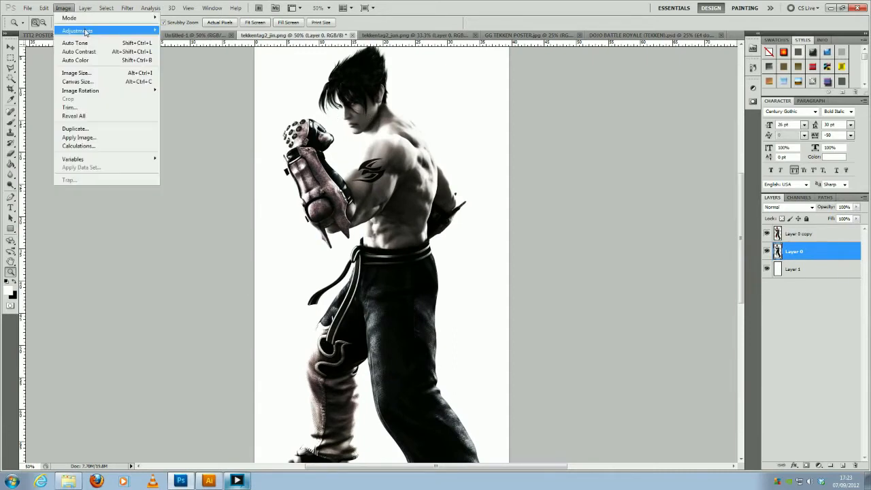
{"action": "mouse_move", "coordinate": [86, 31]}
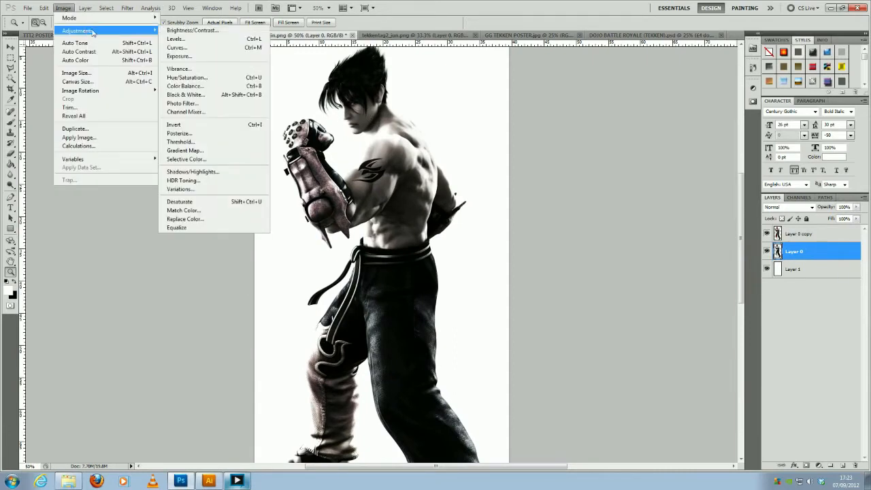
{"action": "left_click", "coordinate": [216, 32]}
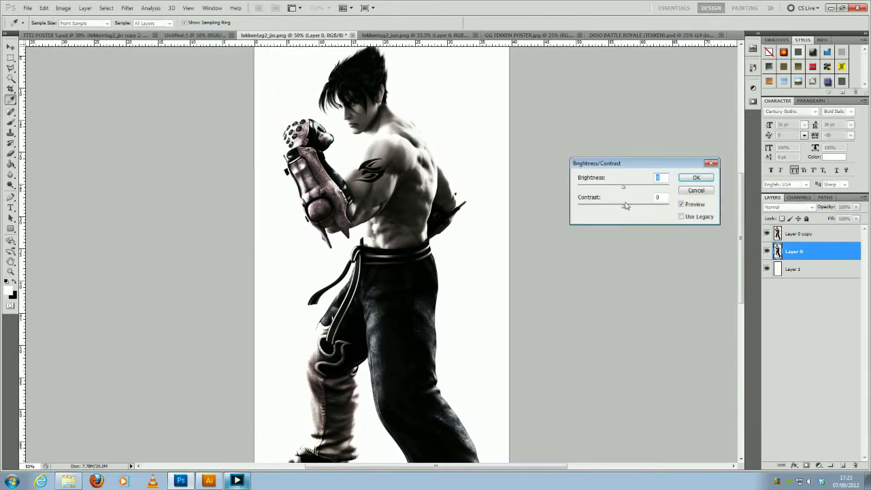
{"action": "left_click_drag", "start_coordinate": [623, 209], "coordinate": [608, 192]}
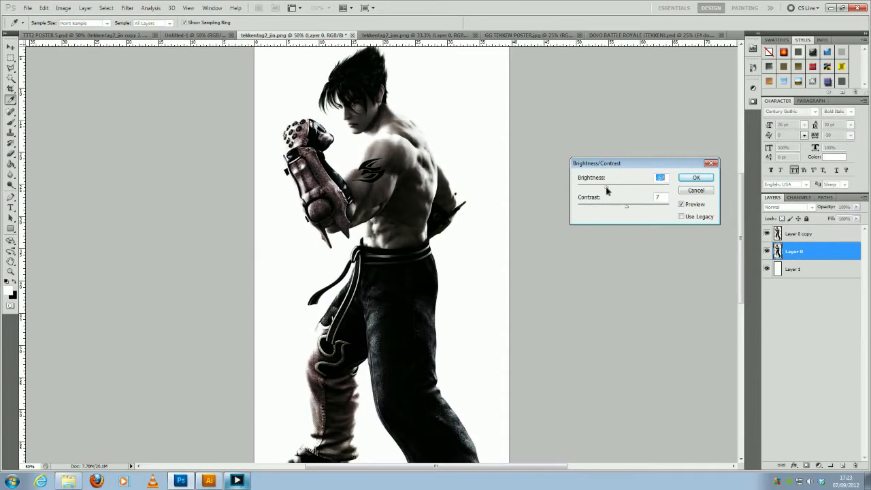
{"action": "left_click", "coordinate": [697, 178]}
{"action": "key", "text": "z"}
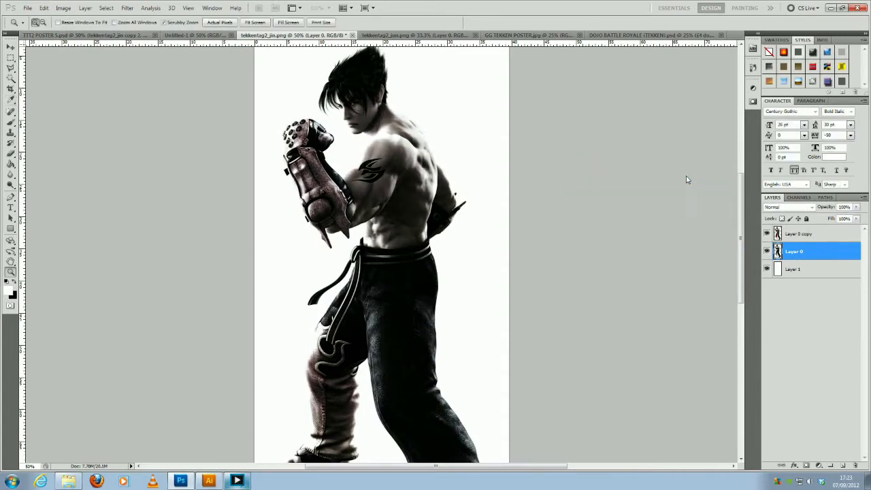
- Check the adjusted Jin figure against the finished poster, and look at the unedited Jun image
{"action": "left_click", "coordinate": [401, 194], "text": "alt"}
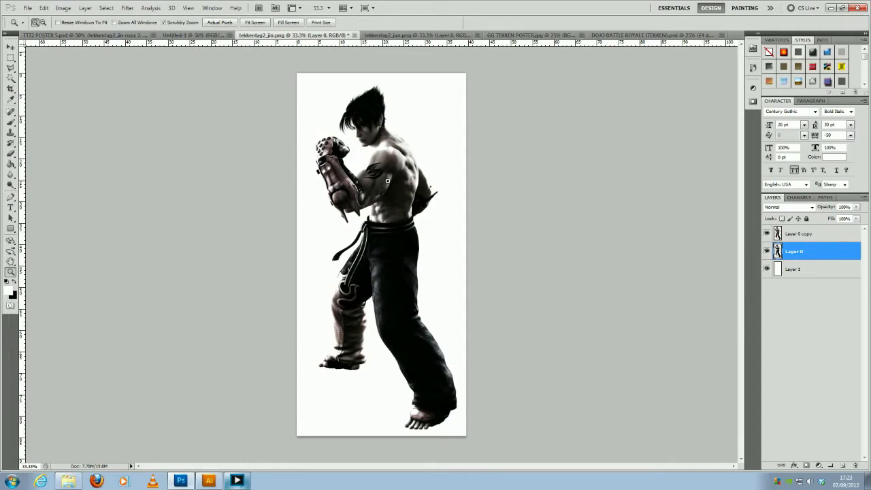
{"action": "left_click", "coordinate": [96, 36]}
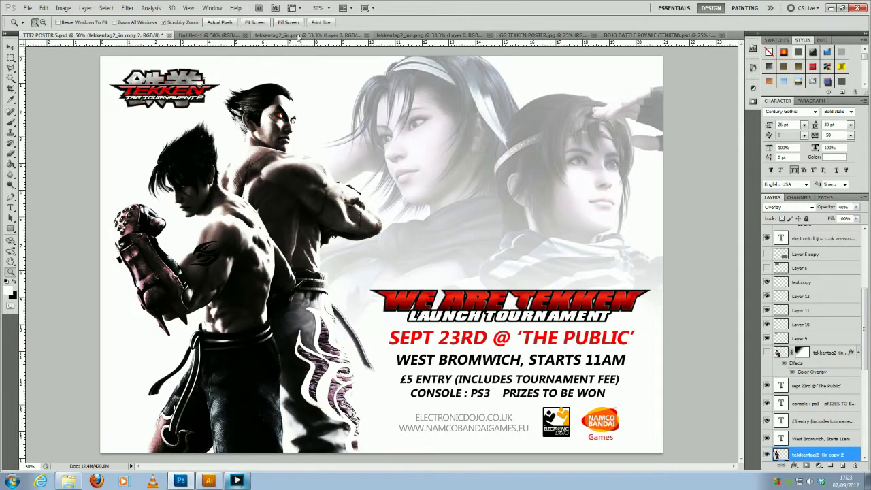
{"action": "left_click", "coordinate": [300, 35]}
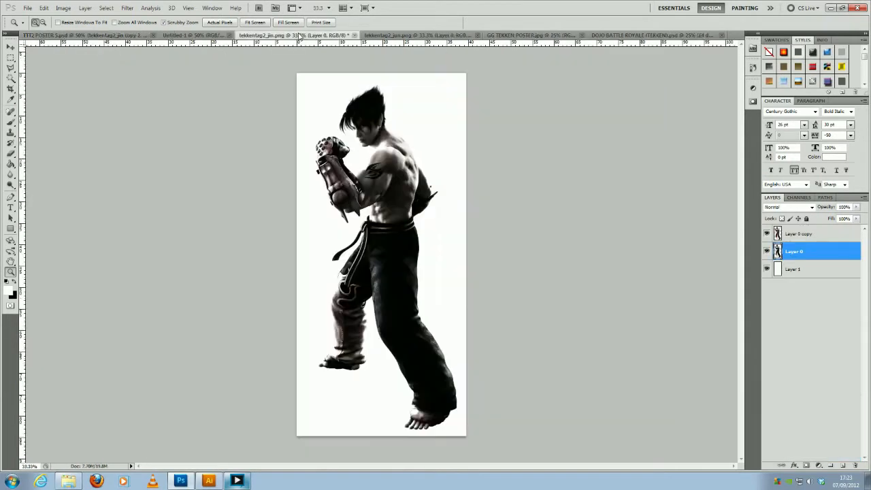
{"action": "left_click", "coordinate": [382, 141]}
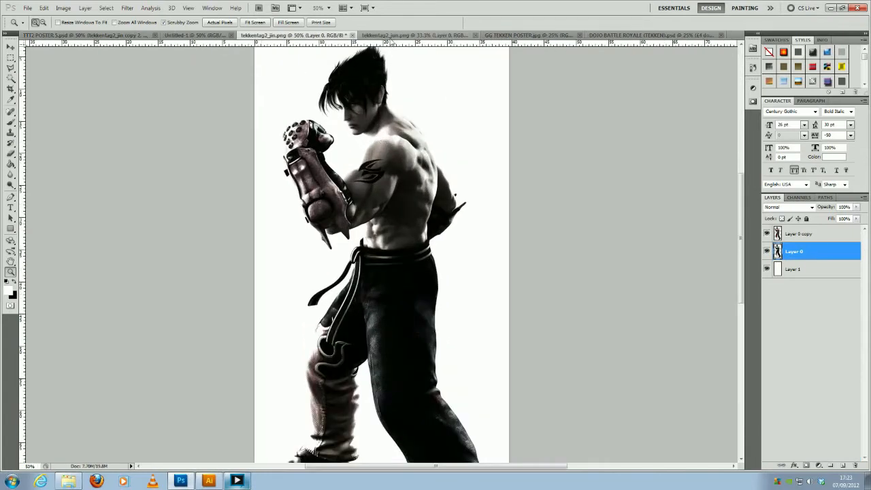
{"action": "left_click", "coordinate": [392, 35]}
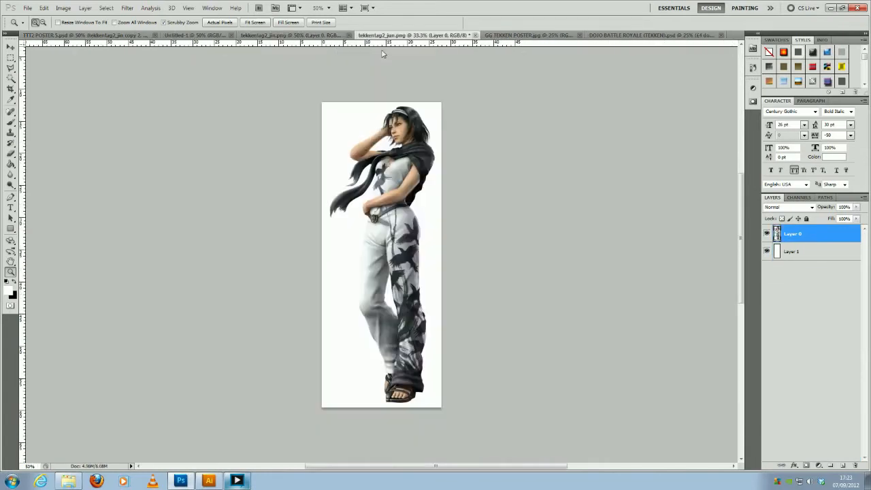
{"action": "left_click", "coordinate": [128, 36]}
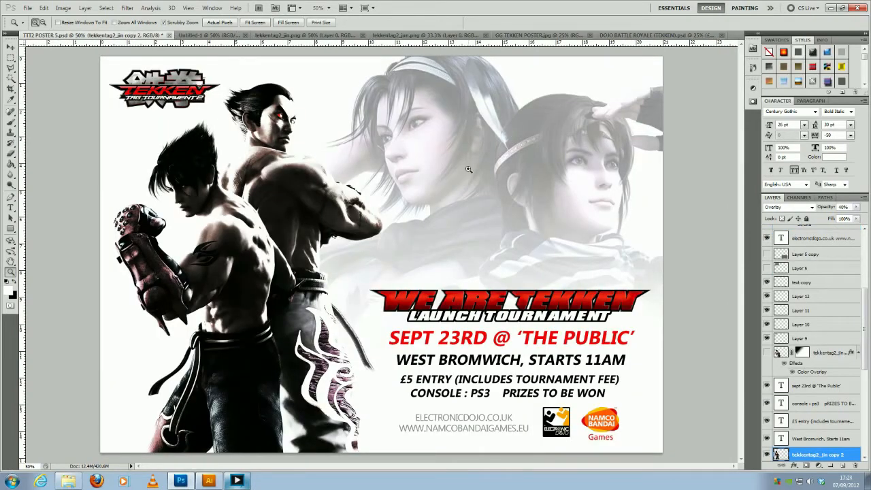
{"action": "left_click", "coordinate": [326, 37]}
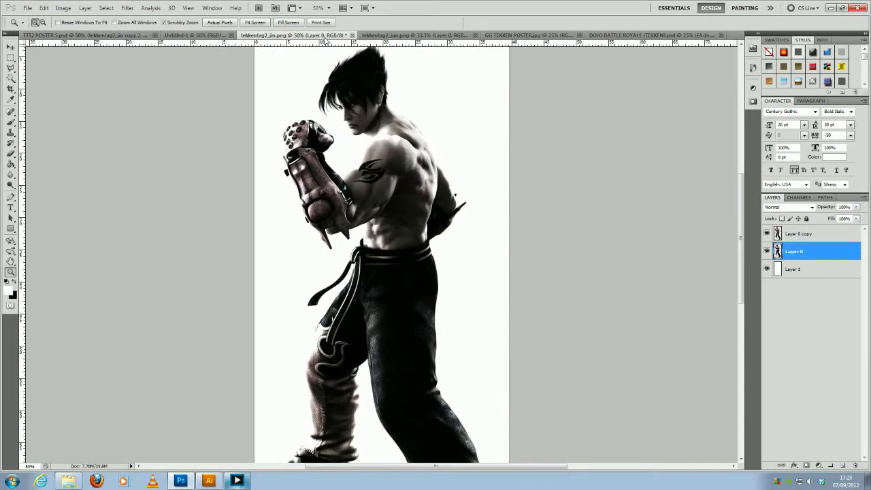
- In the tekkentag2_jun.png image, duplicate Layer 0, hide the copy and make the original layer active
{"action": "left_click", "coordinate": [398, 36]}
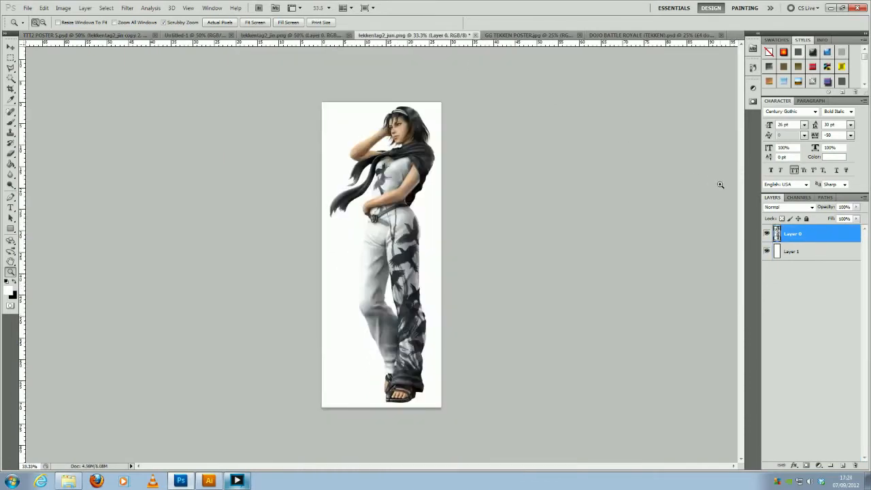
{"action": "key", "text": "ctrl+j"}
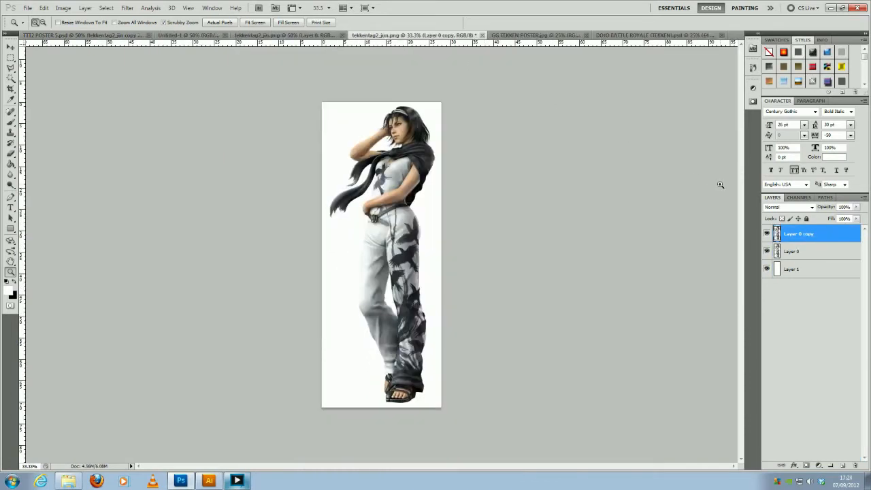
{"action": "left_click", "coordinate": [768, 233]}
{"action": "left_click", "coordinate": [793, 251]}
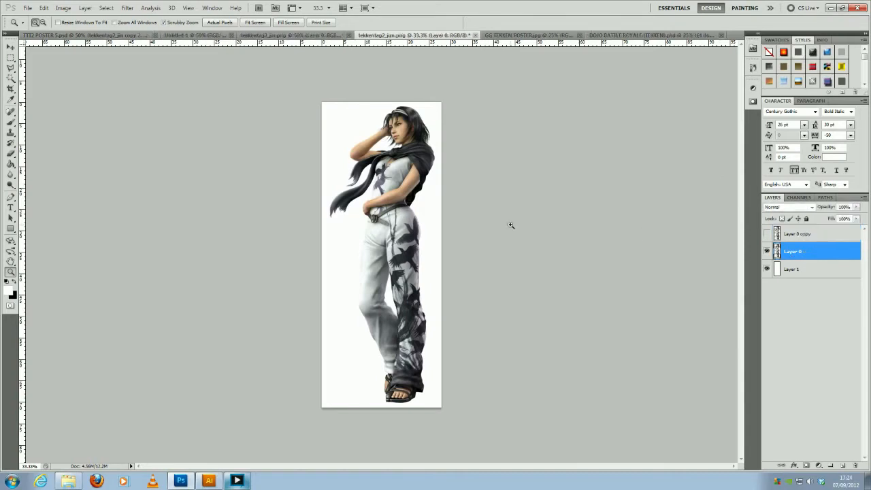
- Check the large faded Jun on the TTT2 poster, then undo the Layer 0 duplication in tekkentag2_jun.png
{"action": "left_click", "coordinate": [345, 132]}
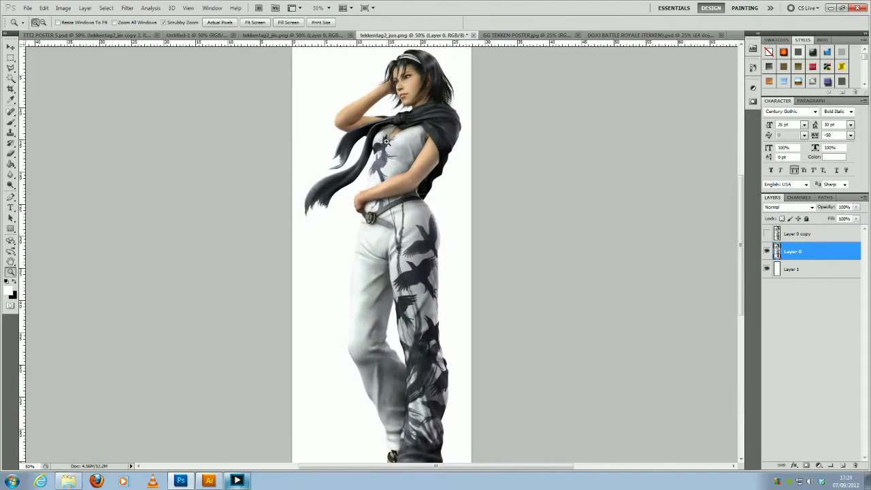
{"action": "left_click", "coordinate": [80, 37]}
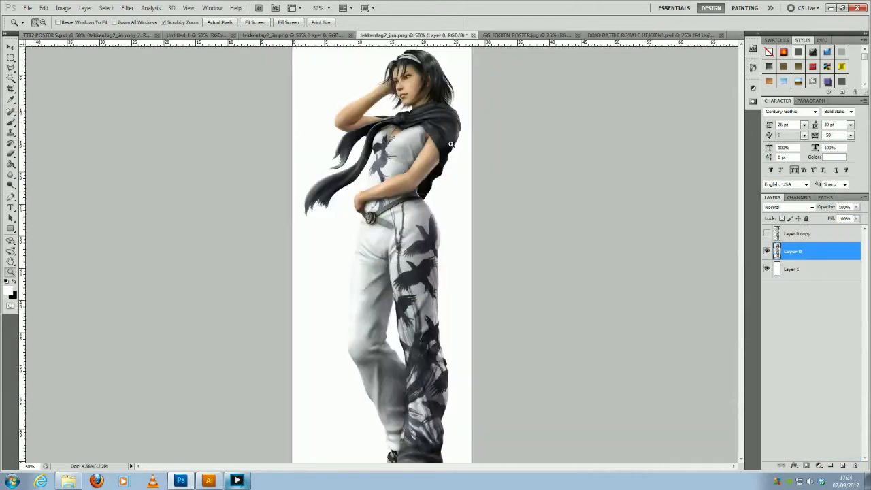
{"action": "left_click", "coordinate": [419, 36]}
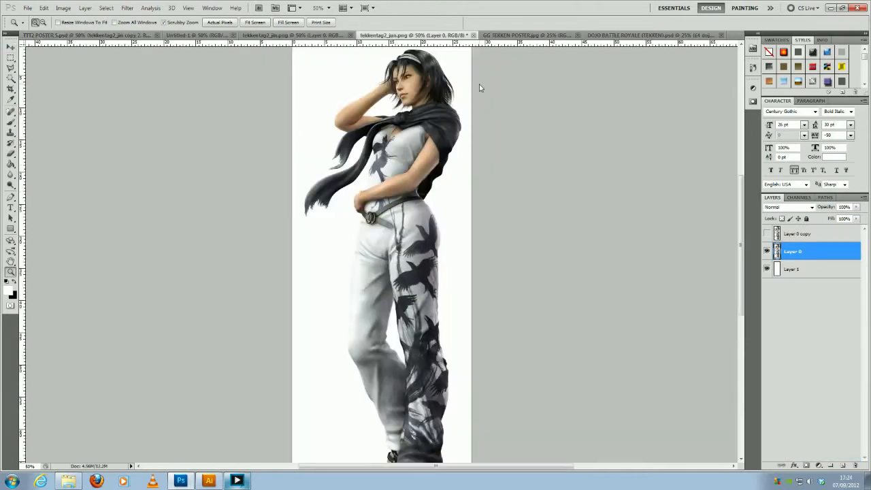
{"action": "key", "text": "ctrl+alt+z"}
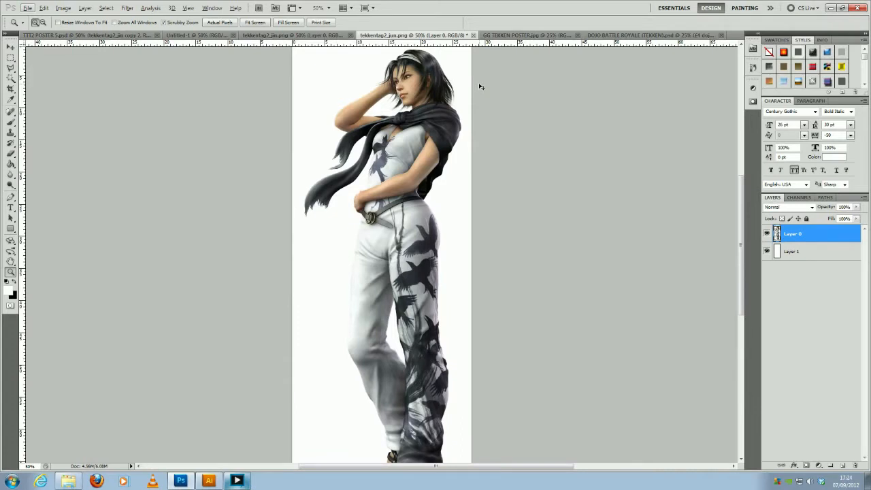
- Scale Jun on Layer 0 to about twice her size and reposition her so her head and upper body fill the canvas
{"action": "left_click", "coordinate": [375, 159], "text": "alt"}
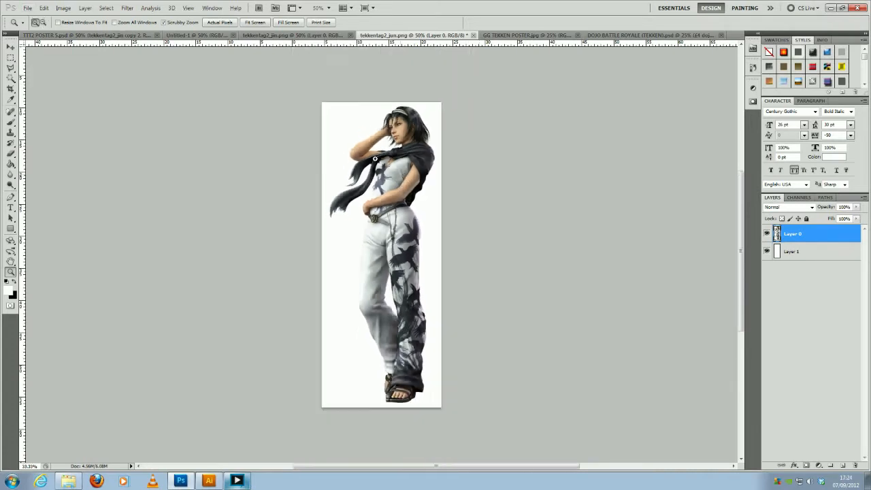
{"action": "key", "text": "v"}
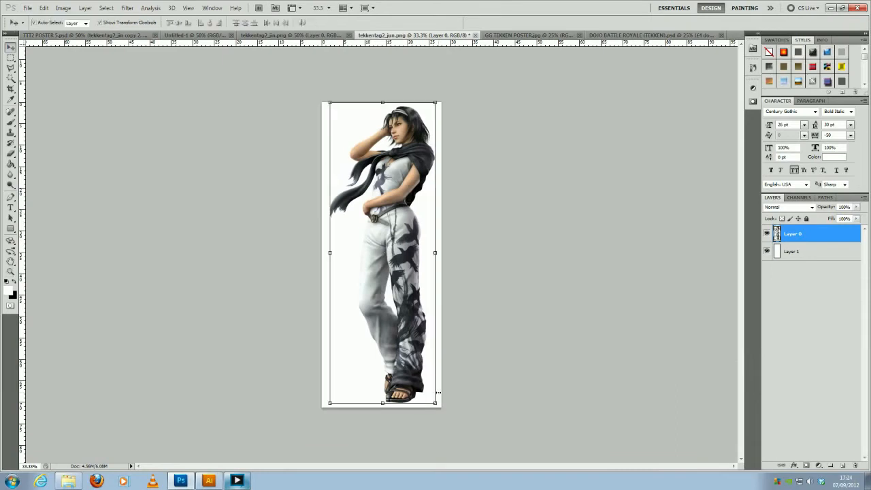
{"action": "left_click_drag", "start_coordinate": [434, 403], "coordinate": [483, 462]}
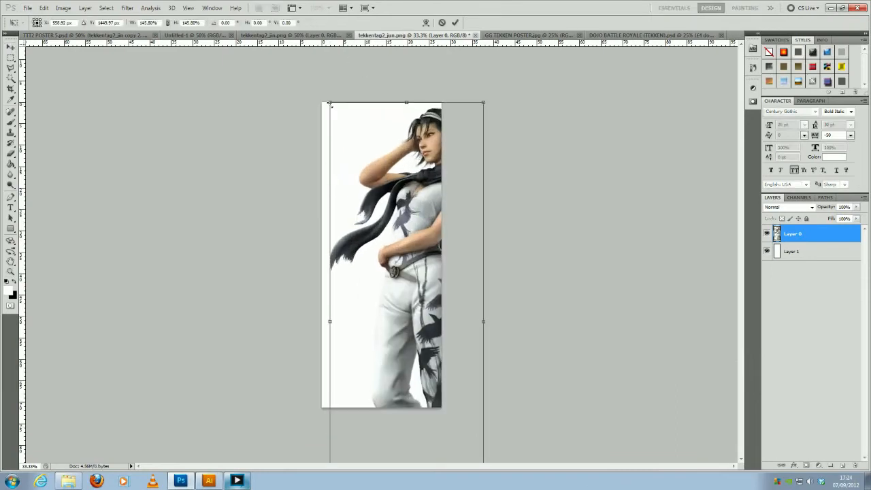
{"action": "left_click_drag", "start_coordinate": [330, 103], "coordinate": [270, 51]}
{"action": "left_click_drag", "start_coordinate": [409, 62], "coordinate": [379, 236]}
{"action": "key", "text": "Return"}
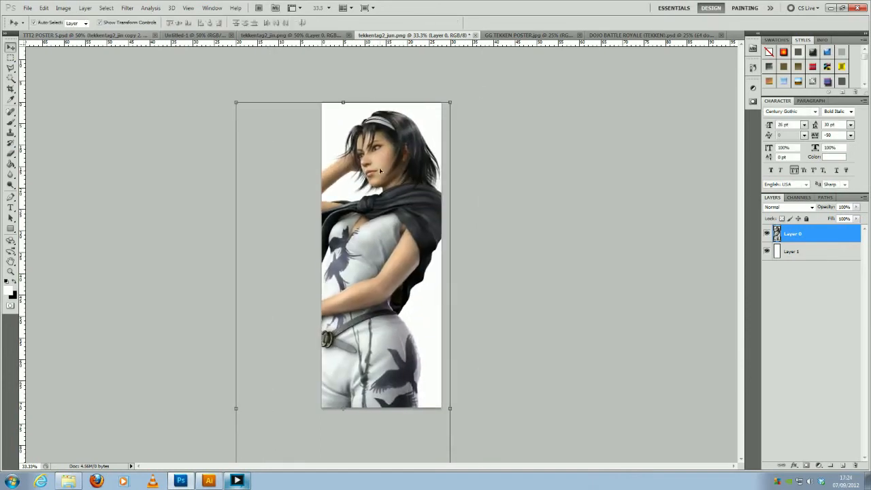
- Delete the part of Jun below the upper chest with a rectangular selection across the canvas, and deselect
{"action": "left_click", "coordinate": [11, 57]}
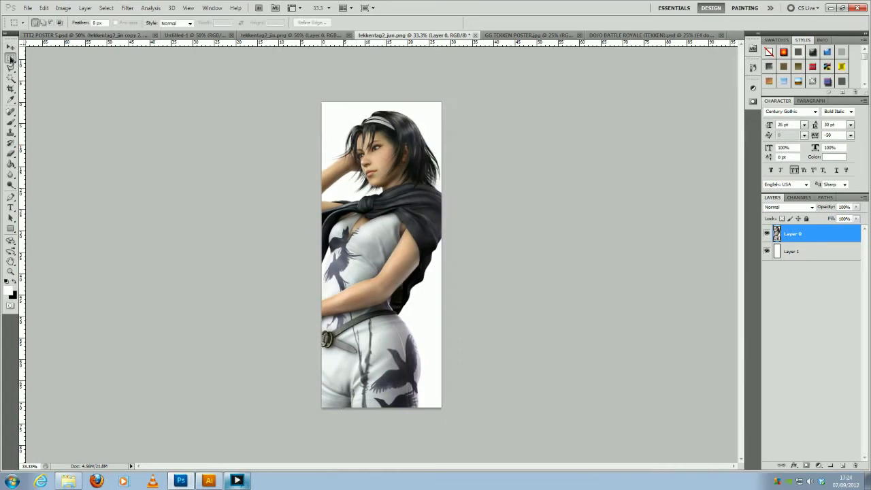
{"action": "left_click_drag", "start_coordinate": [317, 230], "coordinate": [447, 412]}
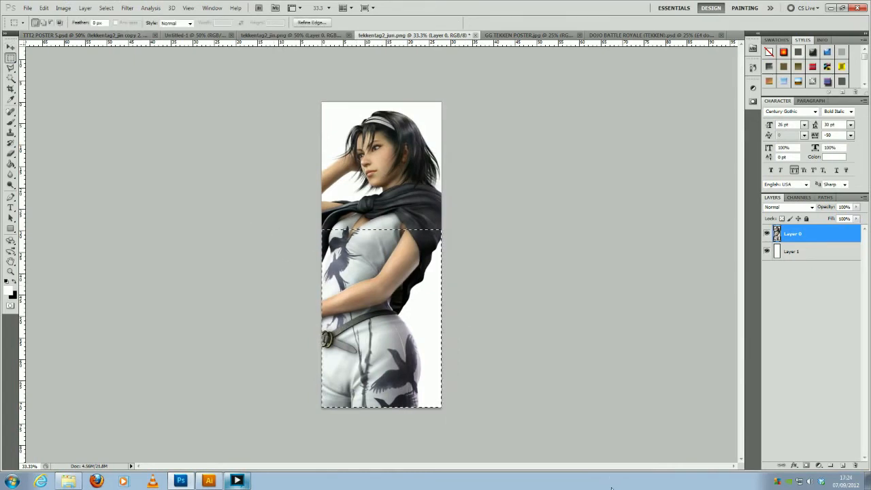
{"action": "key", "text": "Delete"}
{"action": "key", "text": "ctrl+d"}
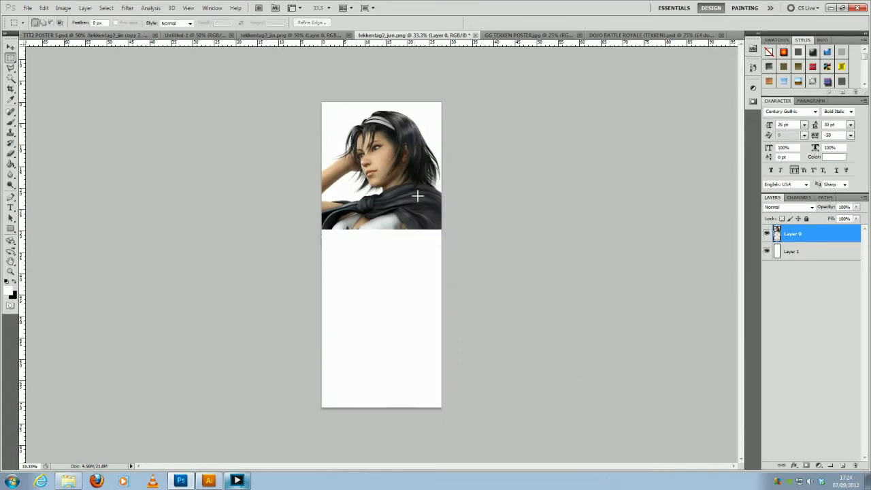
- Duplicate the cropped Layer 0, hide the copy and make the original Layer 0 active
{"action": "key", "text": "z"}
{"action": "left_click_drag", "start_coordinate": [375, 164], "coordinate": [401, 203]}
{"action": "key", "text": "space"}
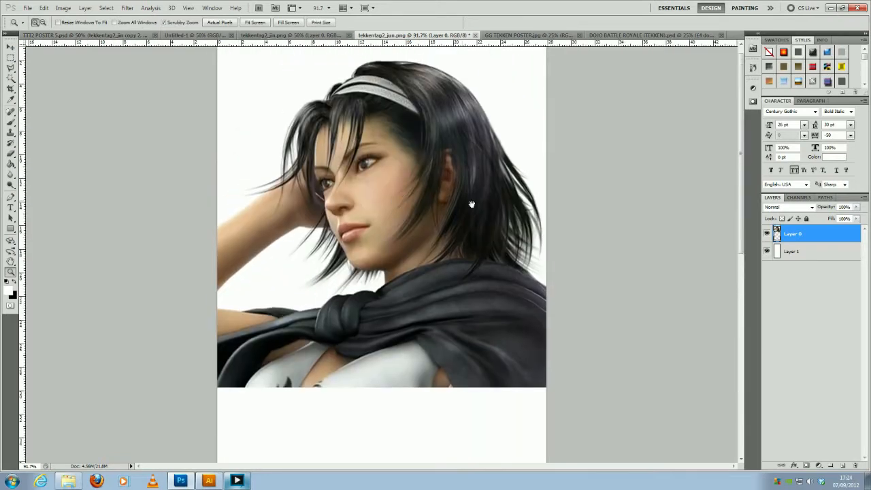
{"action": "key", "text": "ctrl+j"}
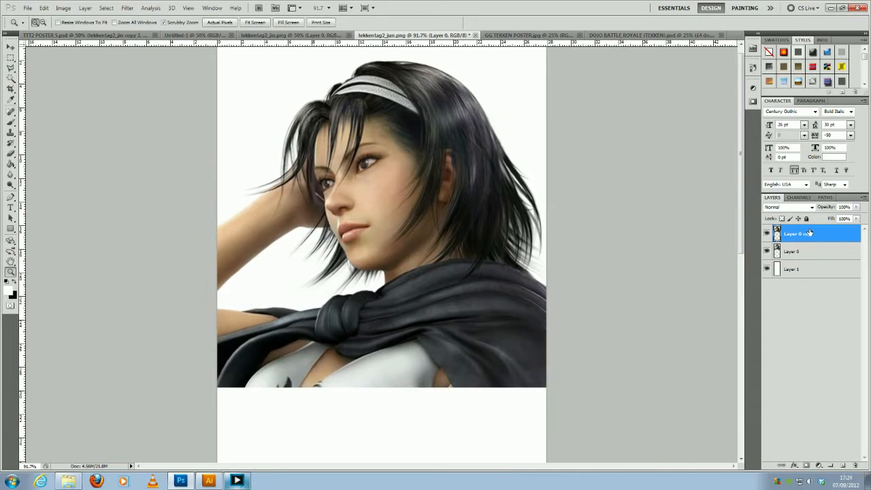
{"action": "left_click", "coordinate": [767, 233]}
{"action": "left_click", "coordinate": [803, 252]}
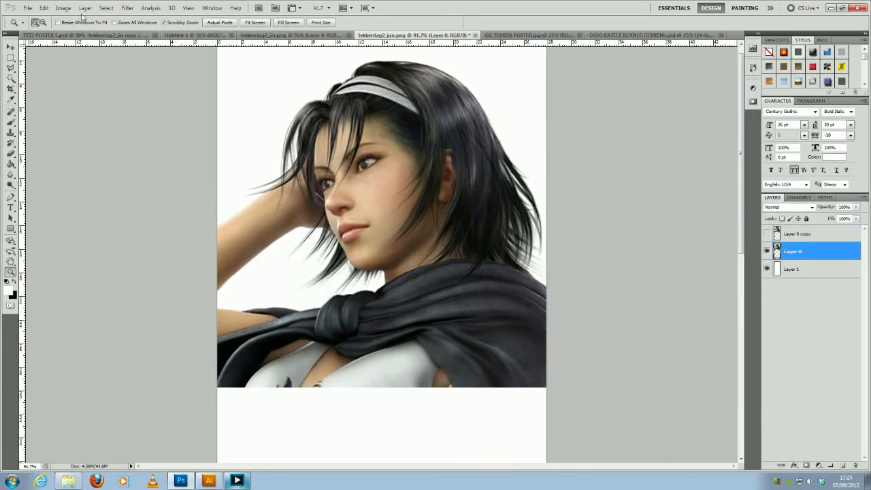
- Apply a Black & White adjustment to Layer 0 with Reds at 86% and Yellows raised strongly to brighten the skin
{"action": "left_click", "coordinate": [63, 8]}
{"action": "mouse_move", "coordinate": [86, 30]}
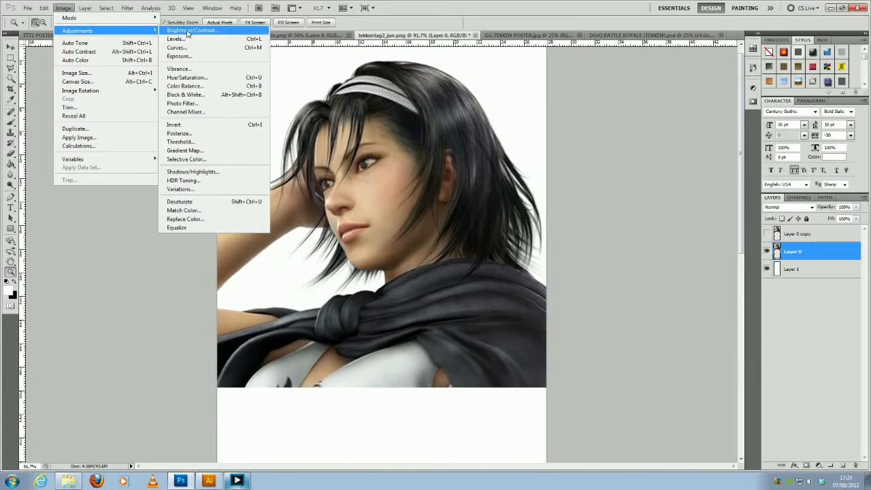
{"action": "left_click", "coordinate": [185, 95]}
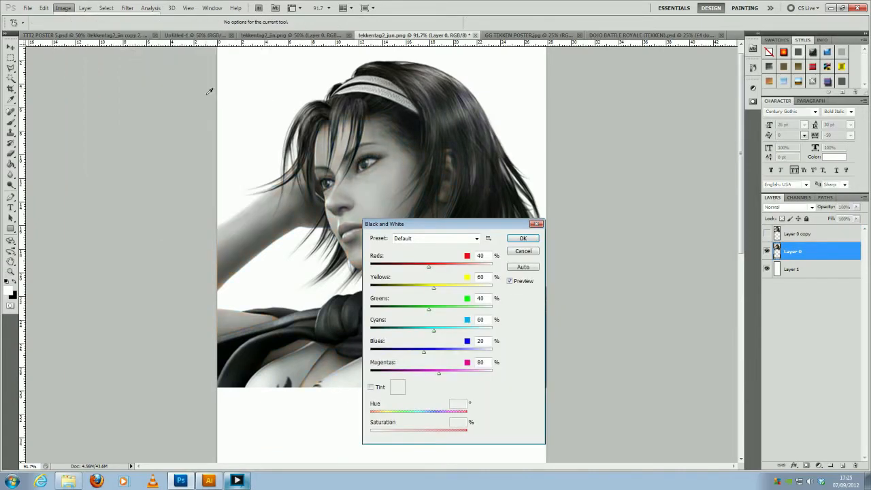
{"action": "left_click_drag", "start_coordinate": [476, 231], "coordinate": [597, 230]}
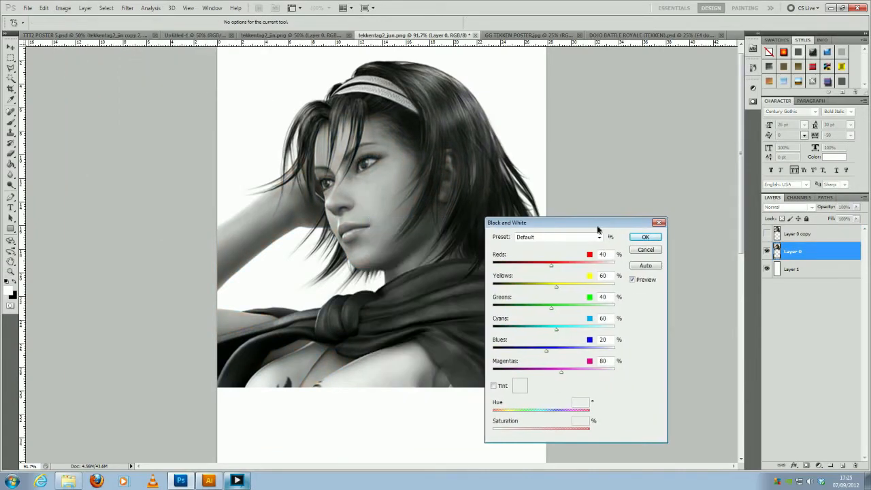
{"action": "left_click_drag", "start_coordinate": [557, 291], "coordinate": [596, 295]}
{"action": "left_click", "coordinate": [599, 292]}
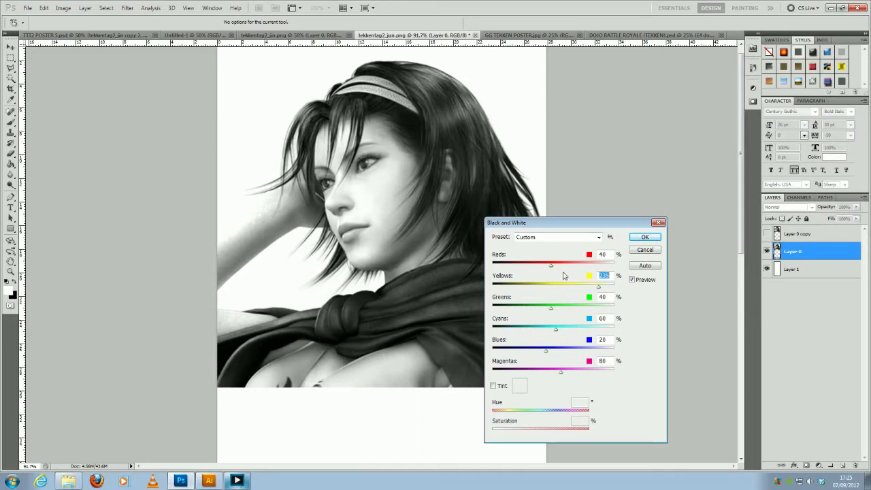
{"action": "left_click_drag", "start_coordinate": [553, 269], "coordinate": [607, 291]}
{"action": "key", "text": "shift+Tab"}
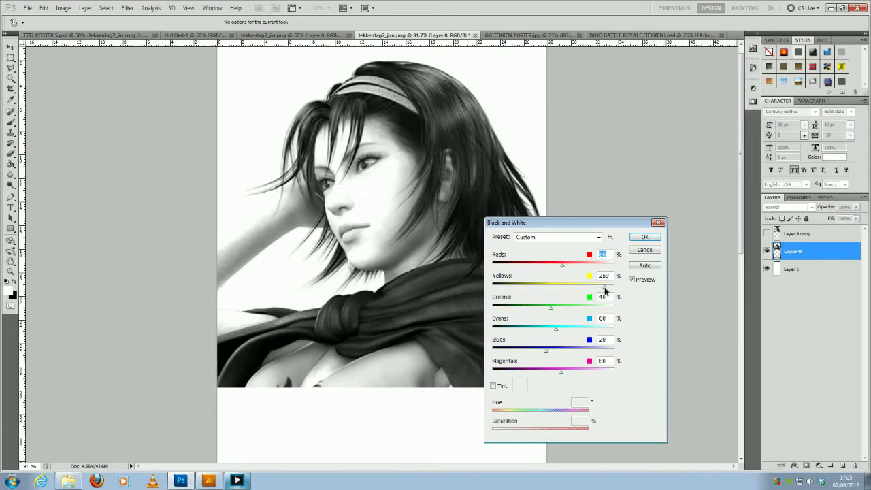
{"action": "left_click_drag", "start_coordinate": [606, 290], "coordinate": [609, 291]}
{"action": "key", "text": "Tab"}
{"action": "left_click_drag", "start_coordinate": [608, 290], "coordinate": [603, 291]}
{"action": "left_click", "coordinate": [643, 238]}
- Show Layer 0 copy, set both Layer 0 and the copy to Overlay blending, and lower the copy's opacity to 46%
{"action": "left_click", "coordinate": [767, 233]}
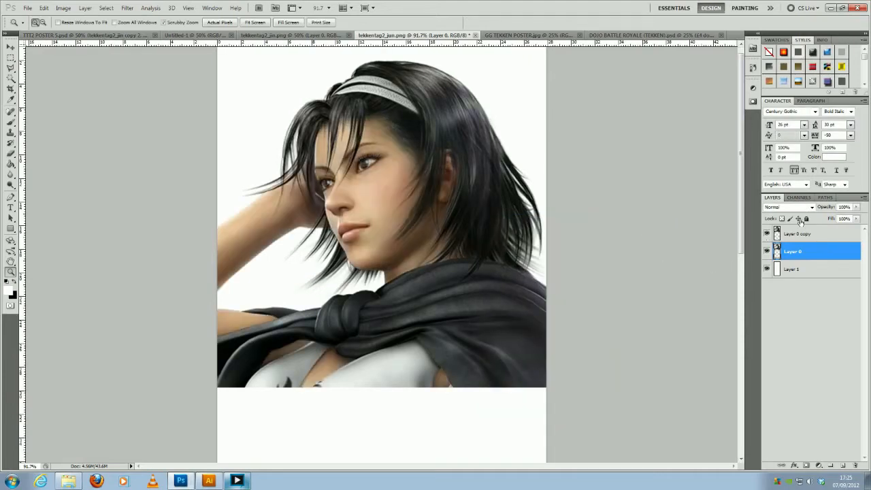
{"action": "left_click", "coordinate": [812, 207]}
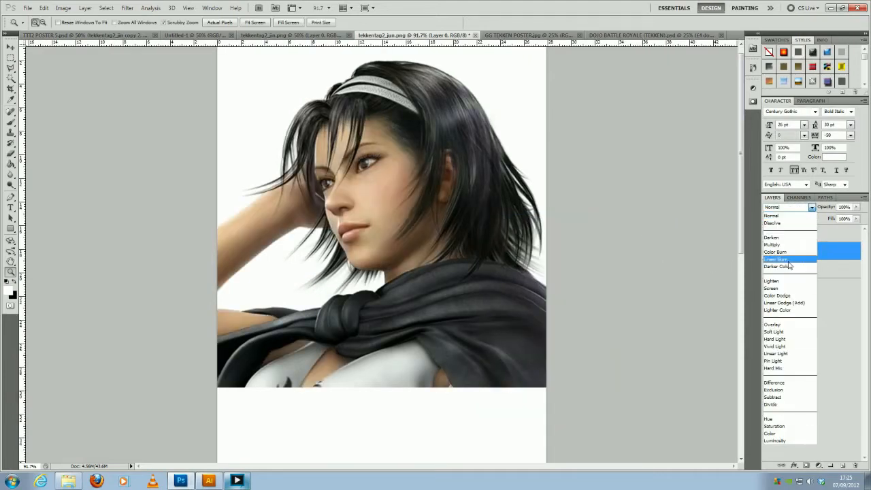
{"action": "left_click", "coordinate": [786, 325]}
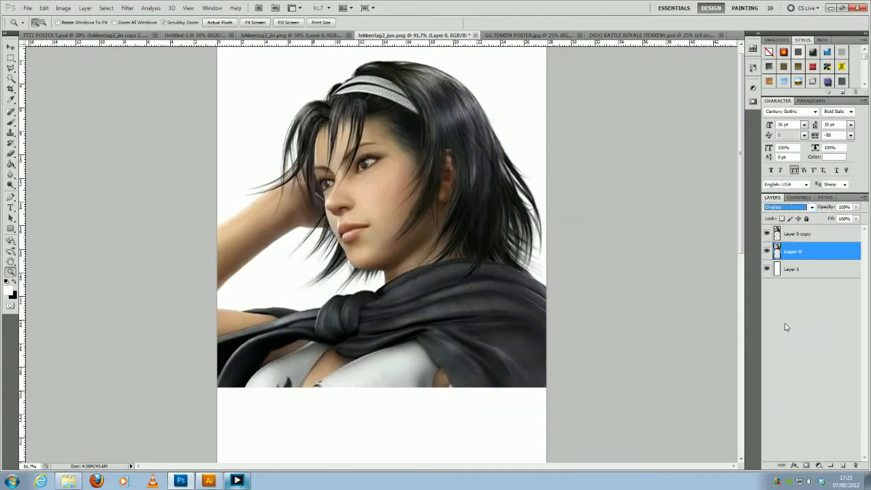
{"action": "left_click", "coordinate": [816, 234]}
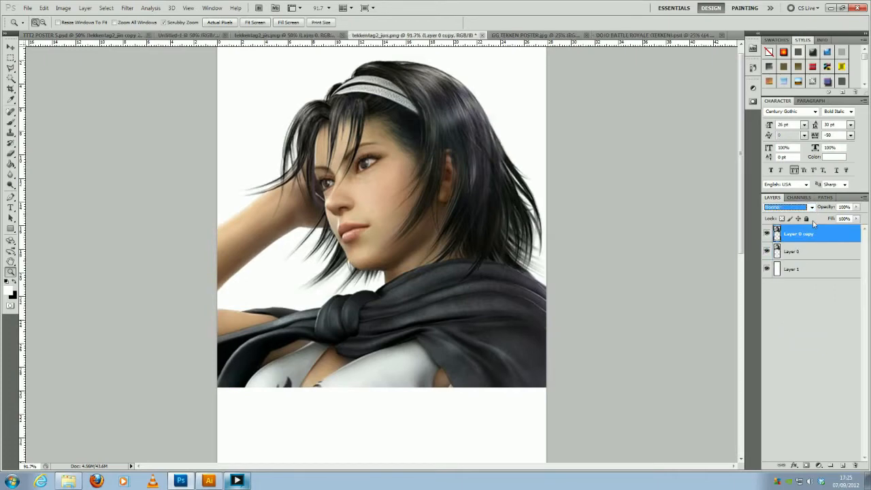
{"action": "left_click", "coordinate": [812, 207]}
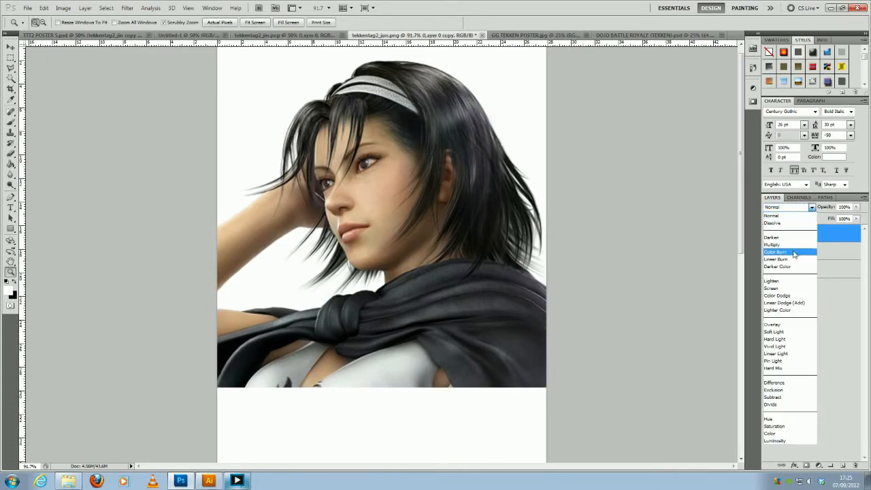
{"action": "left_click", "coordinate": [787, 325]}
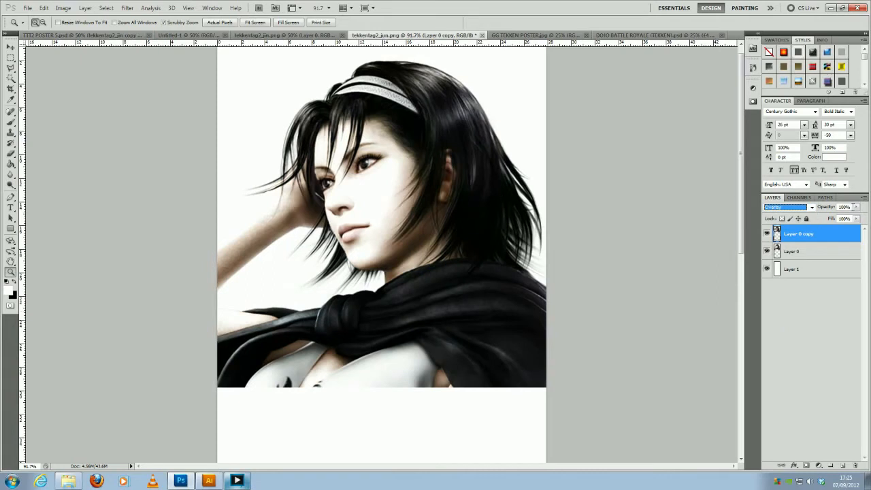
{"action": "left_click", "coordinate": [856, 207]}
{"action": "left_click_drag", "start_coordinate": [858, 219], "coordinate": [832, 226]}
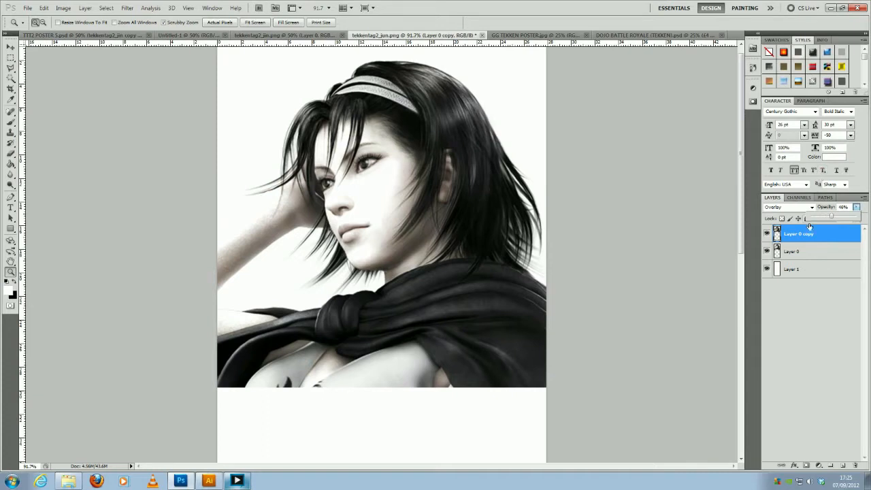
- Merge Layer 0 copy with Layer 0 and reduce the merged layer's opacity to 48%
{"action": "left_click", "coordinate": [808, 247], "text": "shift"}
{"action": "left_click", "coordinate": [808, 249], "text": "shift"}
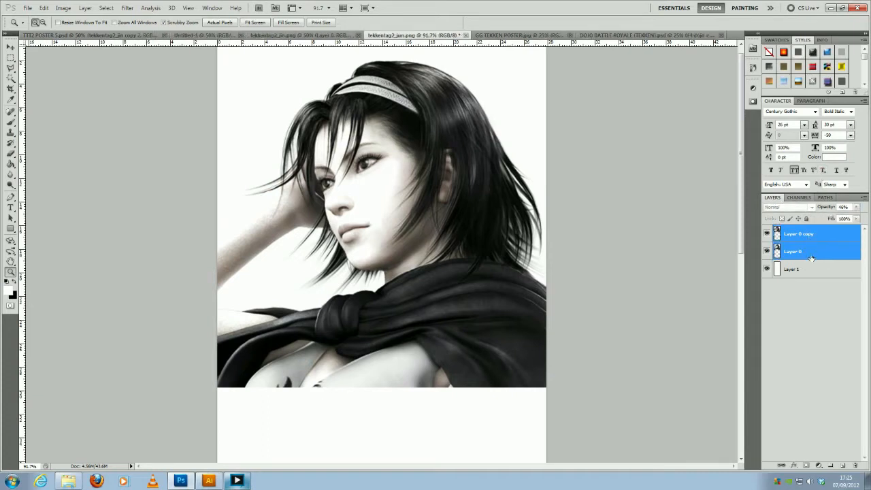
{"action": "key", "text": "ctrl+e"}
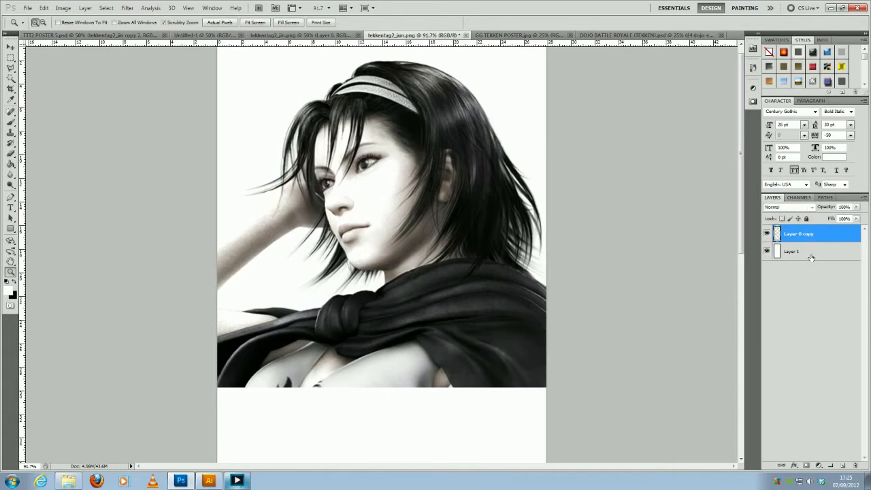
{"action": "left_click_drag", "start_coordinate": [857, 207], "coordinate": [832, 219]}
- Compare the faded Jun image with the enlarged background characters on the TTT2 poster and with the Jin image
{"action": "left_click", "coordinate": [109, 35]}
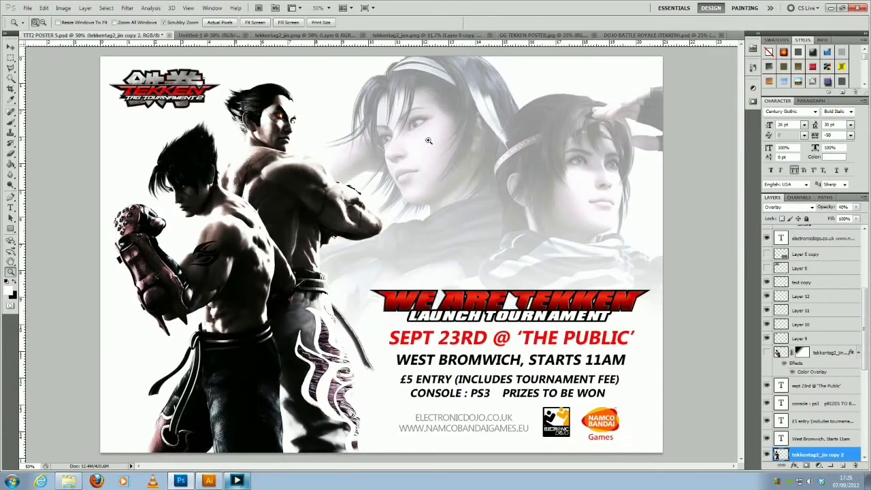
{"action": "left_click", "coordinate": [442, 128]}
{"action": "left_click", "coordinate": [442, 128]}
{"action": "left_click_drag", "start_coordinate": [441, 162], "coordinate": [375, 223]}
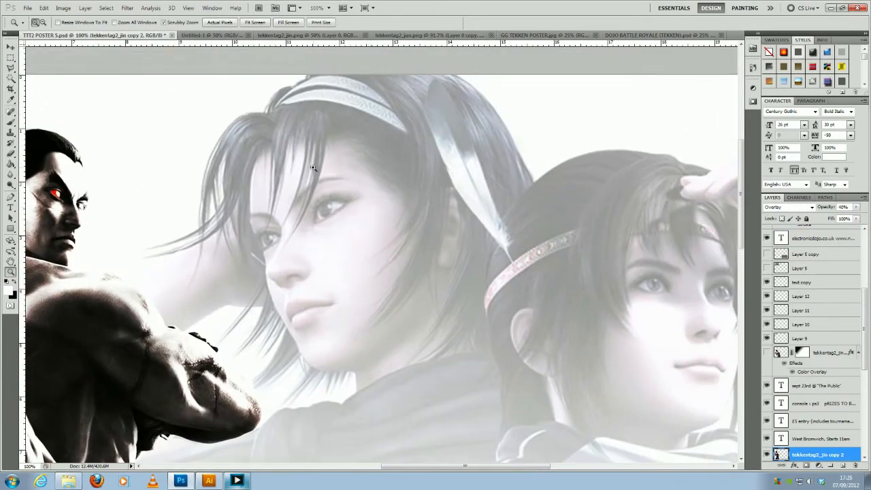
{"action": "left_click", "coordinate": [427, 35]}
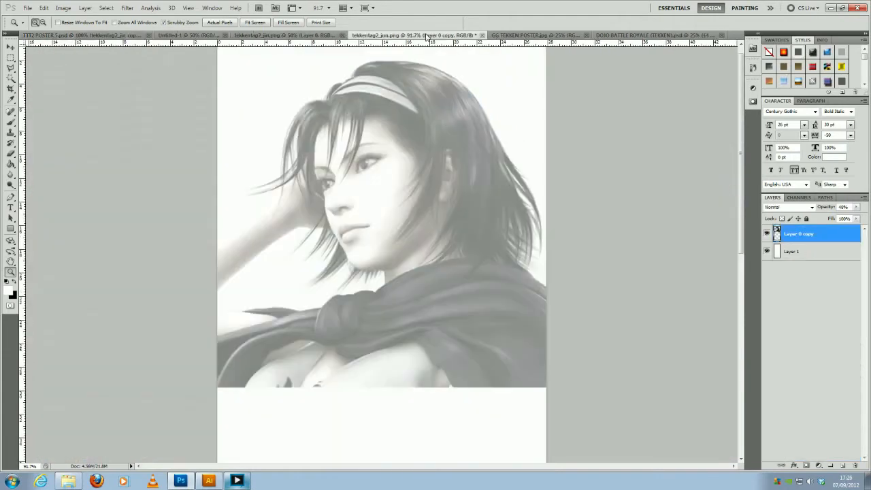
{"action": "left_click", "coordinate": [312, 35]}
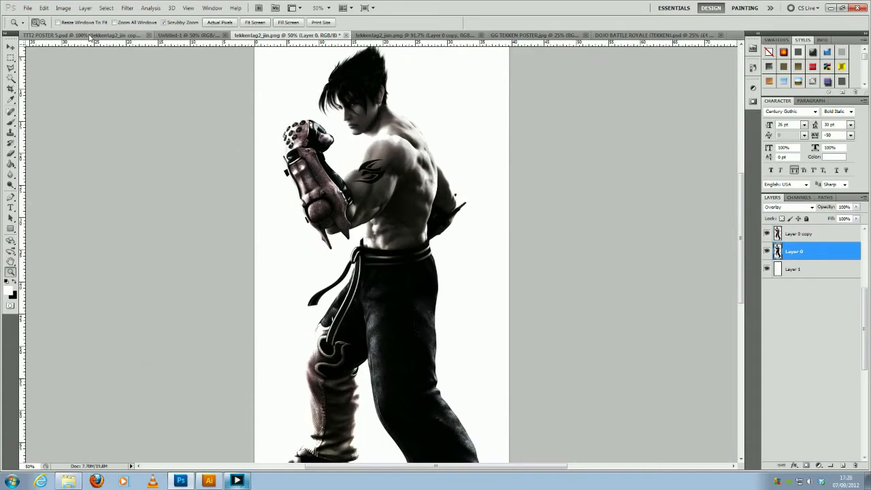
{"action": "left_click", "coordinate": [100, 36]}
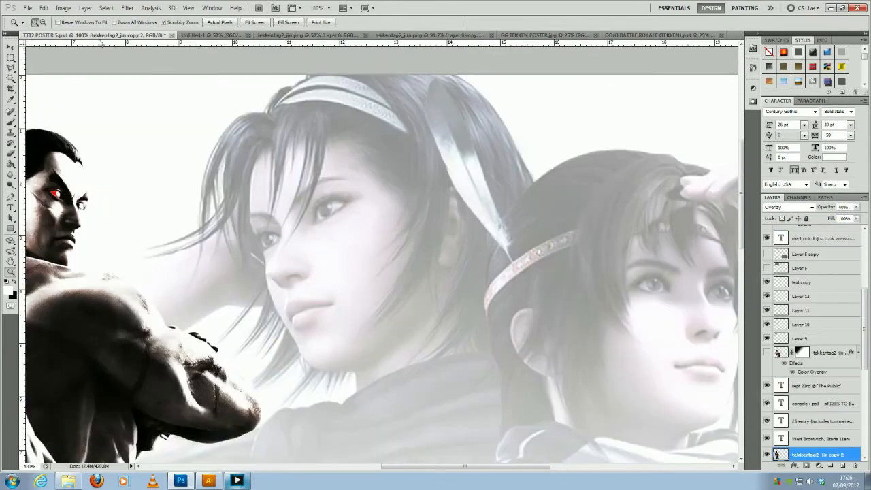
{"action": "left_click", "coordinate": [421, 36]}
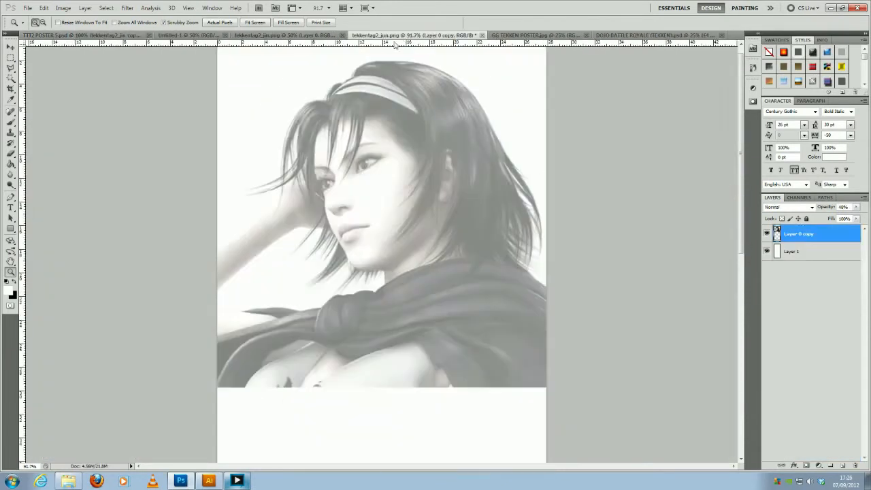
- Examine the TTT2 poster's faded background characters and zoom in closely on the rear fighter's red eye
{"action": "left_click", "coordinate": [51, 36]}
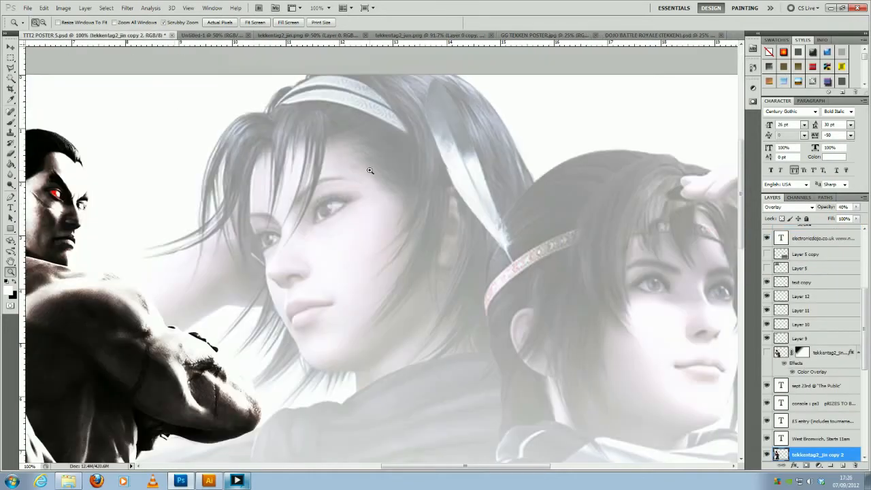
{"action": "left_click", "coordinate": [348, 236], "text": "alt"}
{"action": "left_click", "coordinate": [347, 235], "text": "alt"}
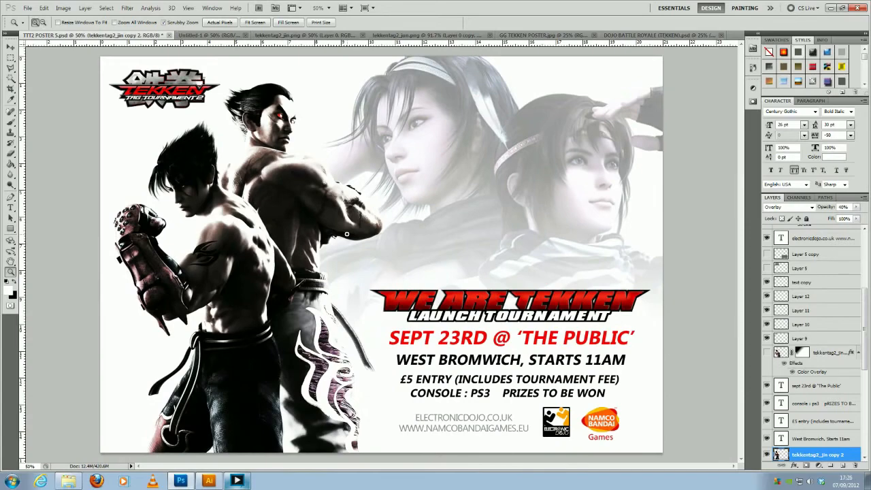
{"action": "left_click", "coordinate": [283, 122]}
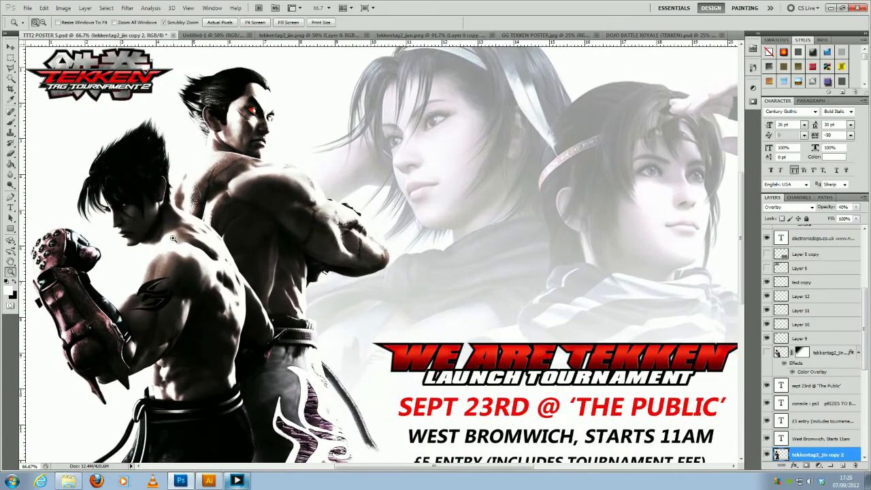
{"action": "left_click", "coordinate": [244, 102]}
{"action": "left_click", "coordinate": [246, 103]}
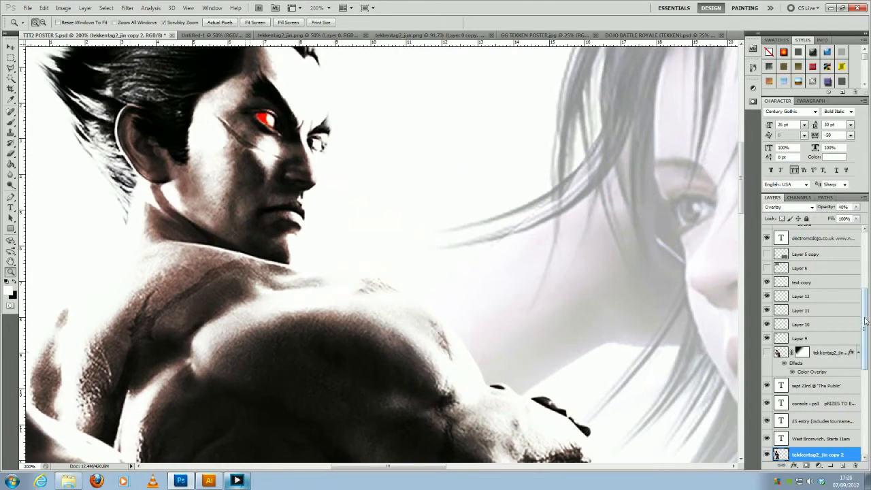
- Toggle Layer 6's visibility to check that it holds the rear fighter's red eye
{"action": "scroll", "coordinate": [866, 331], "scroll_direction": "down", "scroll_amount": 2}
{"action": "scroll", "coordinate": [866, 332], "scroll_direction": "down", "scroll_amount": 5}
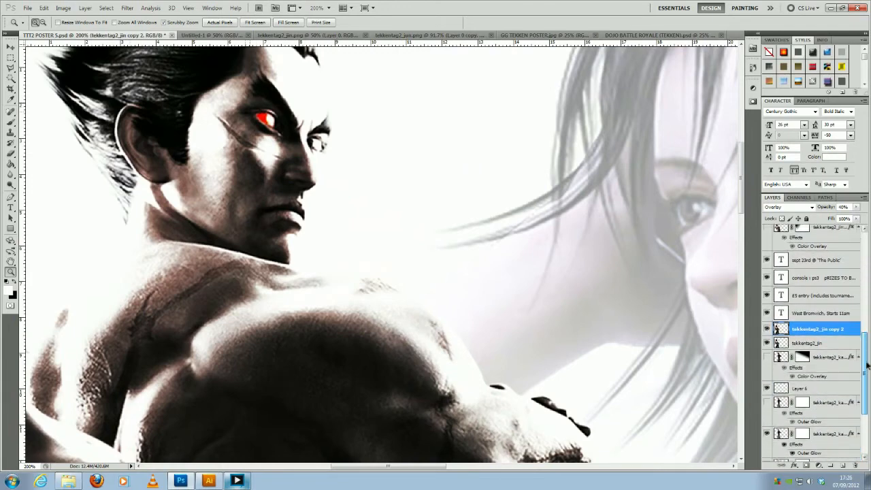
{"action": "left_click", "coordinate": [766, 389]}
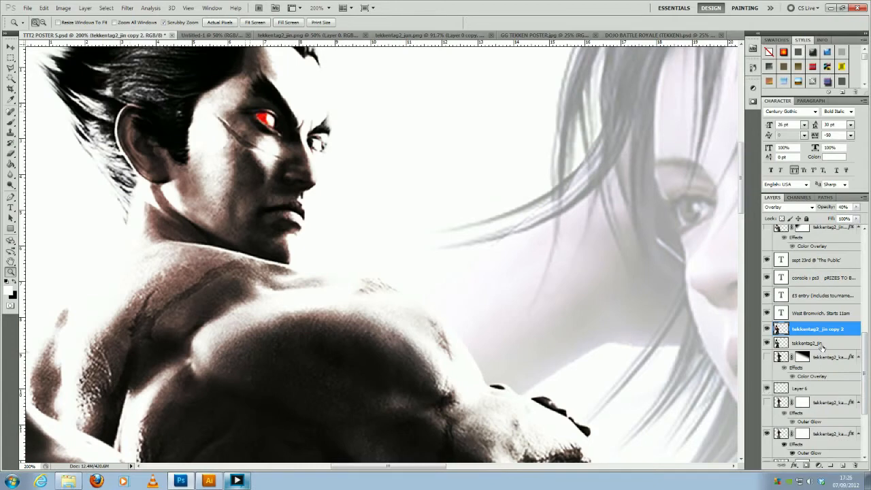
{"action": "scroll", "coordinate": [822, 344], "scroll_direction": "up", "scroll_amount": 2}
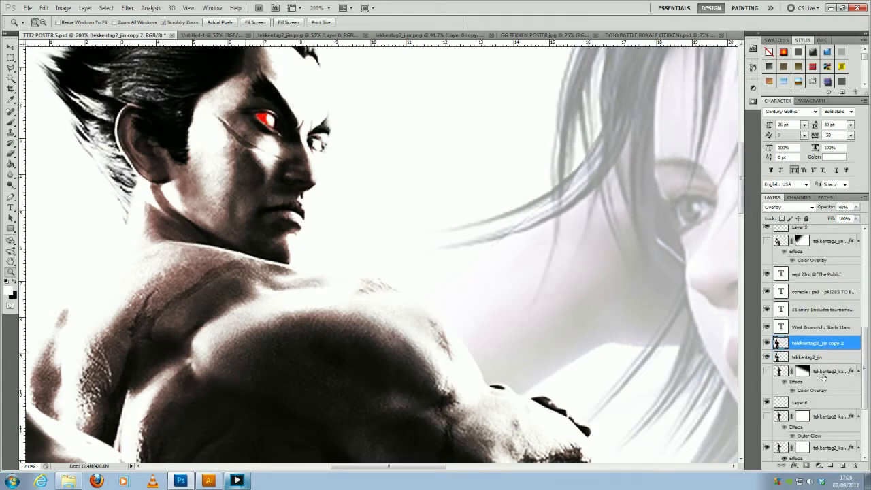
{"action": "scroll", "coordinate": [795, 402], "scroll_direction": "down", "scroll_amount": 1}
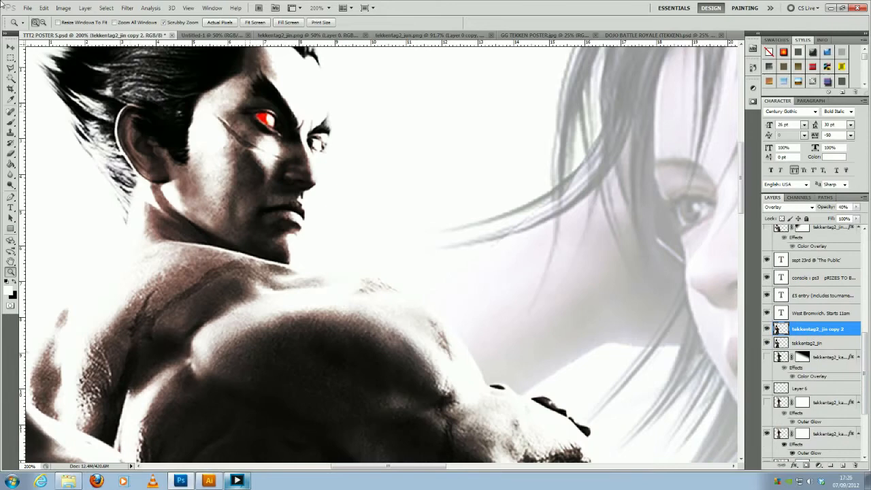
- Hide the tekkentag2_jin and tekkentag2_jin copy 2 layers so the red eye can be picked directly
{"action": "left_click", "coordinate": [11, 48]}
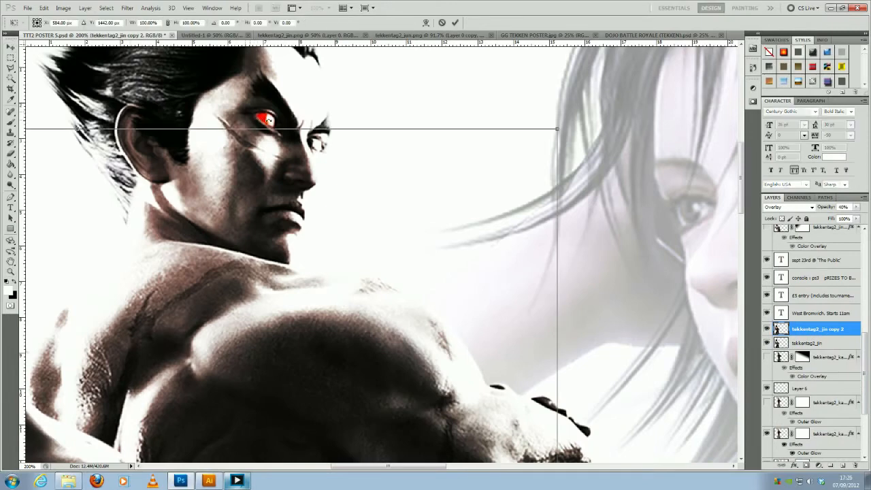
{"action": "left_click", "coordinate": [11, 57]}
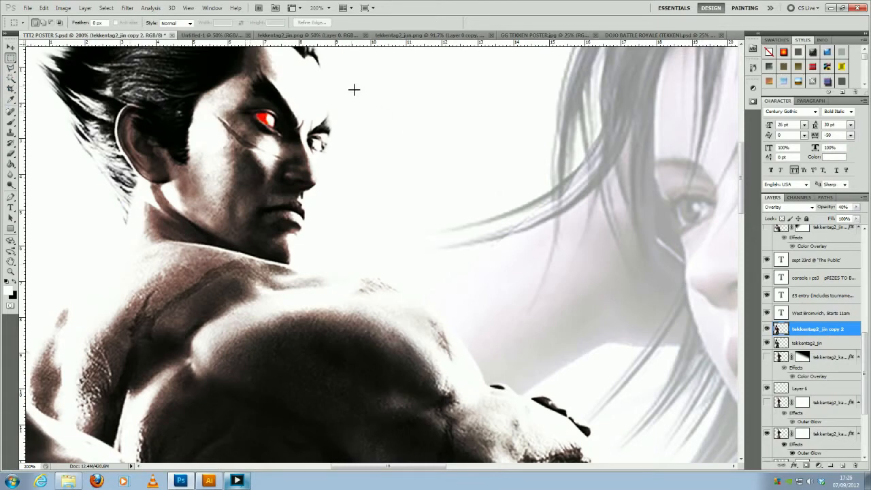
{"action": "left_click", "coordinate": [11, 47]}
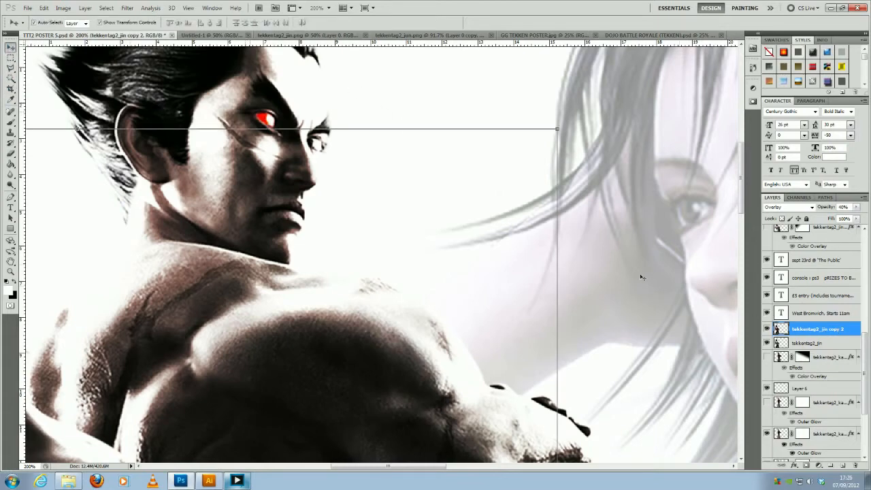
{"action": "left_click", "coordinate": [767, 329]}
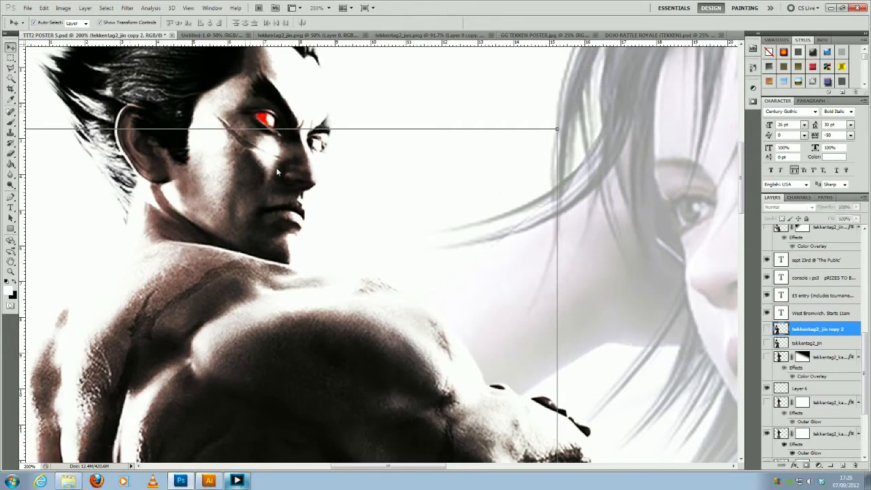
- Move the red eye on Layer 6 off the rear fighter's face into the empty white area beside it
{"action": "left_click", "coordinate": [275, 123]}
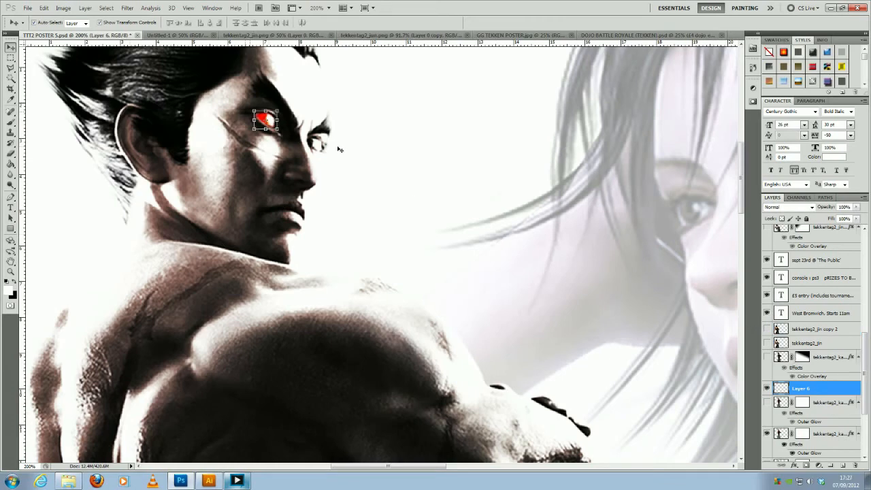
{"action": "left_click_drag", "start_coordinate": [269, 121], "coordinate": [428, 131]}
{"action": "left_click", "coordinate": [373, 131]}
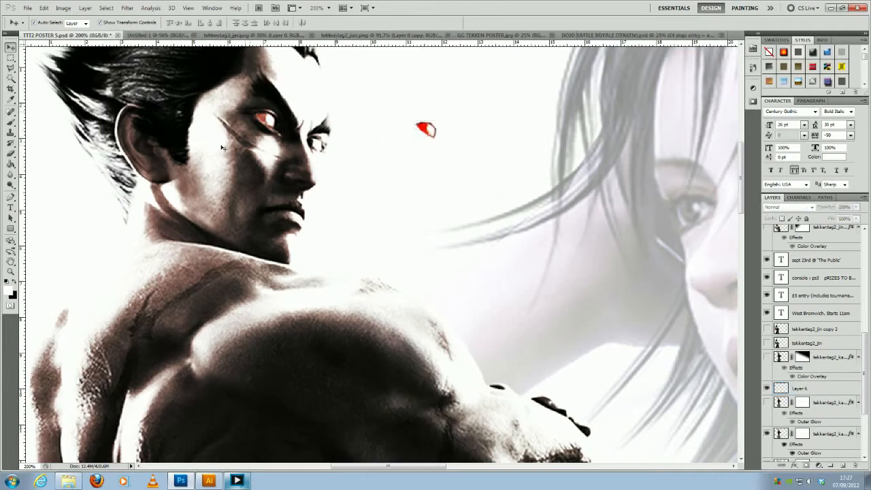
- Show the tekkentag2_jin and tekkentag2_jin copy 2 layers again with the whole poster in view
{"action": "left_click", "coordinate": [11, 272]}
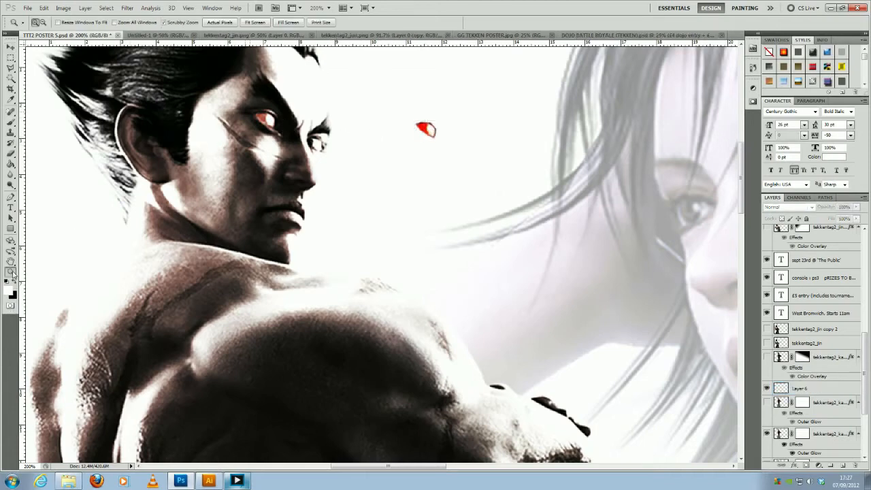
{"action": "left_click", "coordinate": [236, 242], "text": "alt"}
{"action": "left_click", "coordinate": [238, 244], "text": "alt"}
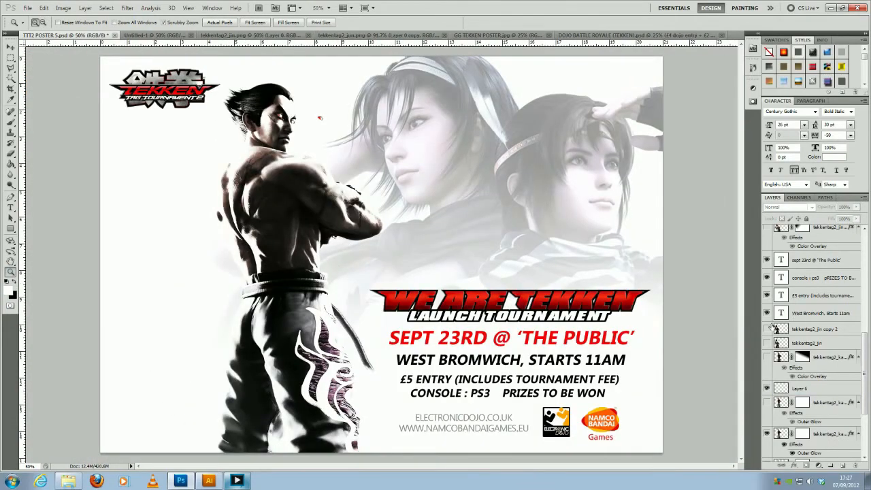
{"action": "left_click", "coordinate": [767, 343]}
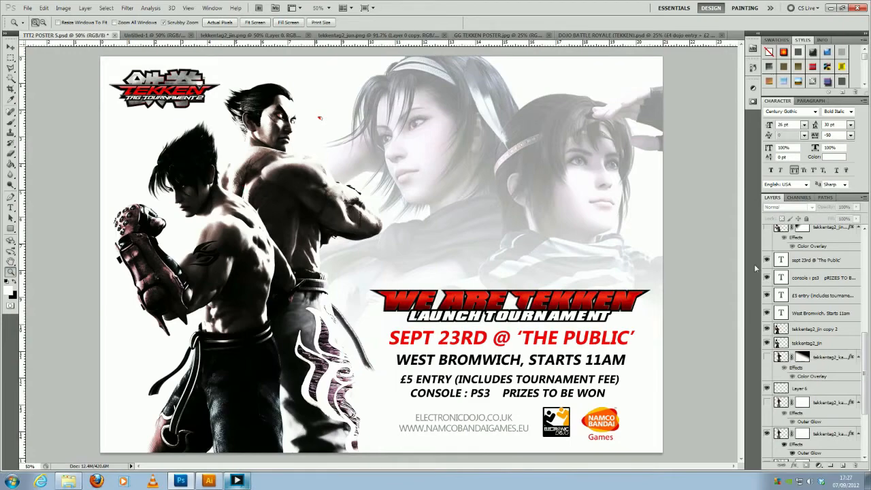
- Move the red eye on Layer 6 back over the rear fighter's eye
{"action": "left_click_drag", "start_coordinate": [326, 118], "coordinate": [325, 118]}
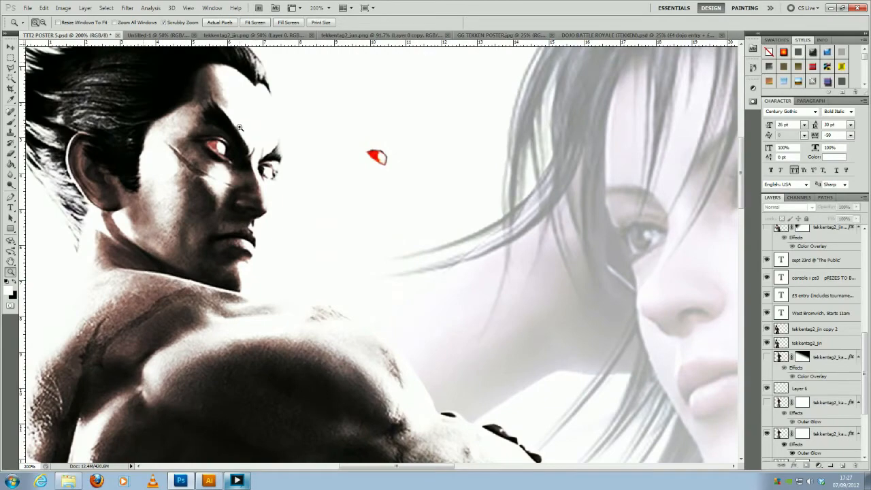
{"action": "left_click_drag", "start_coordinate": [283, 99], "coordinate": [300, 119]}
{"action": "key", "text": "v"}
{"action": "left_click", "coordinate": [343, 114]}
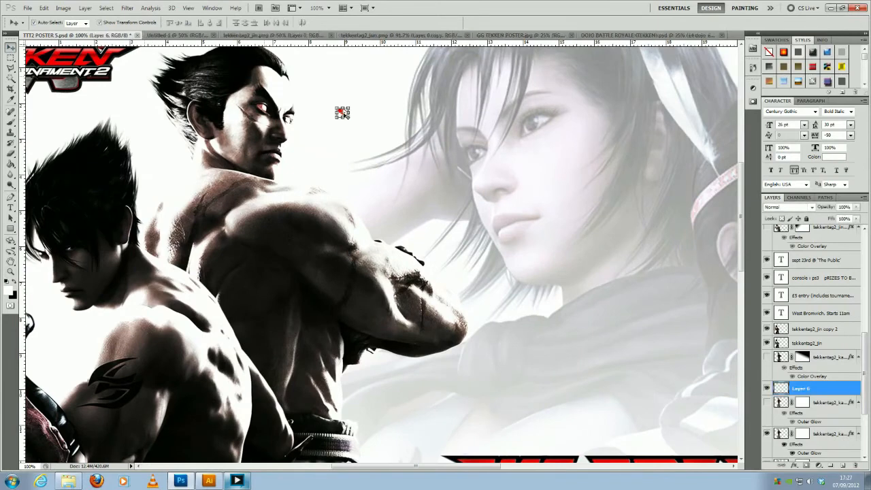
{"action": "left_click_drag", "start_coordinate": [292, 113], "coordinate": [265, 111]}
{"action": "key", "text": "ctrl+t"}
{"action": "left_click", "coordinate": [11, 57]}
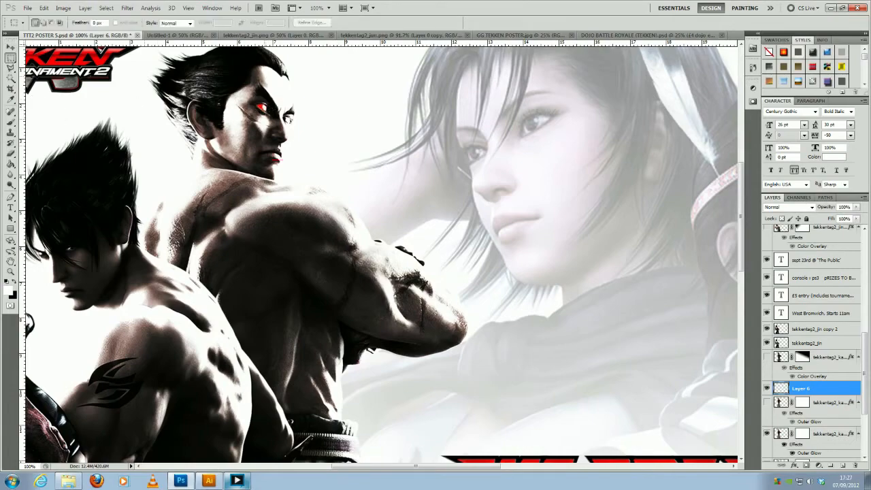
- Examine the full poster layout and the red "WE ARE TEKKEN" title lettering up close
{"action": "left_click", "coordinate": [11, 271]}
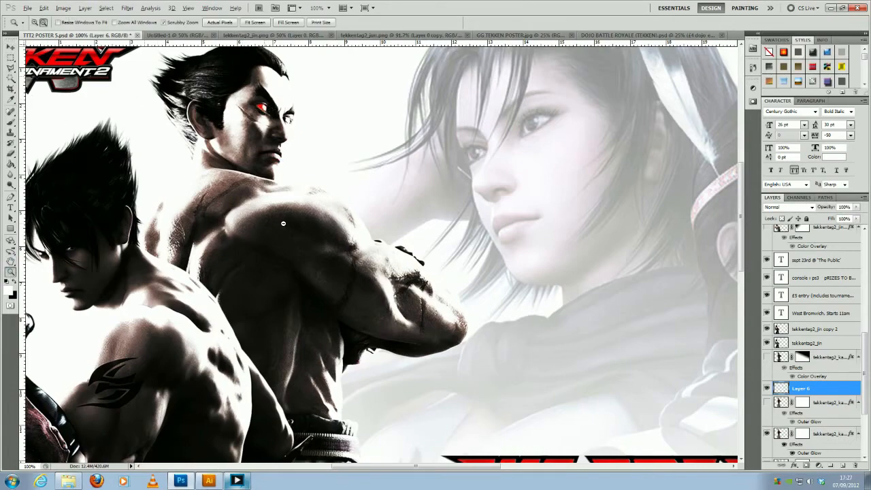
{"action": "left_click", "coordinate": [362, 230], "text": "alt"}
{"action": "left_click", "coordinate": [362, 229], "text": "alt"}
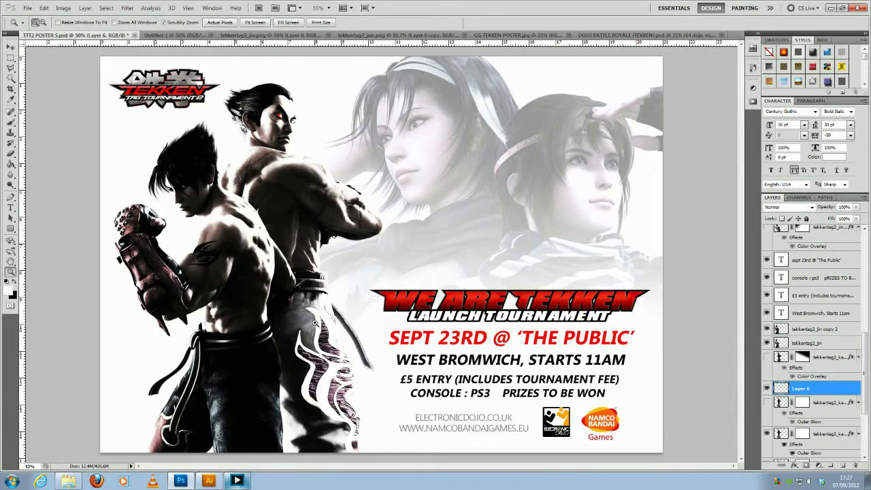
{"action": "left_click_drag", "start_coordinate": [515, 303], "coordinate": [582, 320]}
{"action": "left_click", "coordinate": [565, 301]}
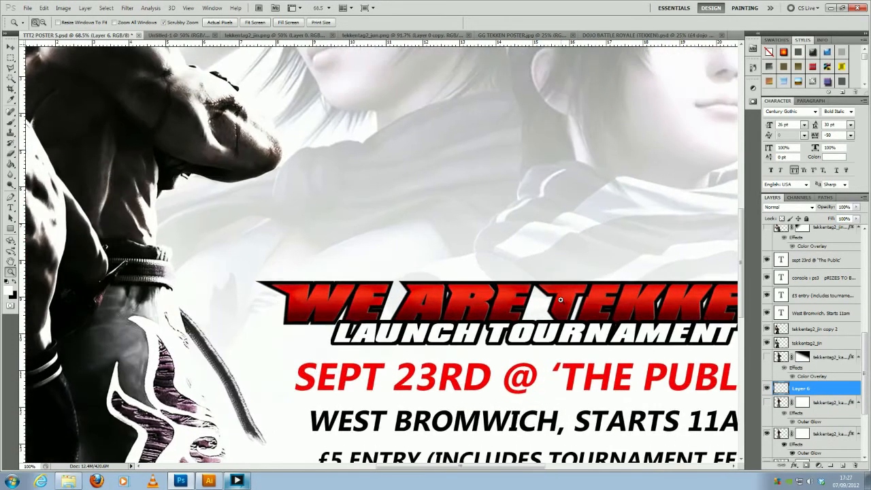
{"action": "left_click_drag", "start_coordinate": [538, 311], "coordinate": [399, 305]}
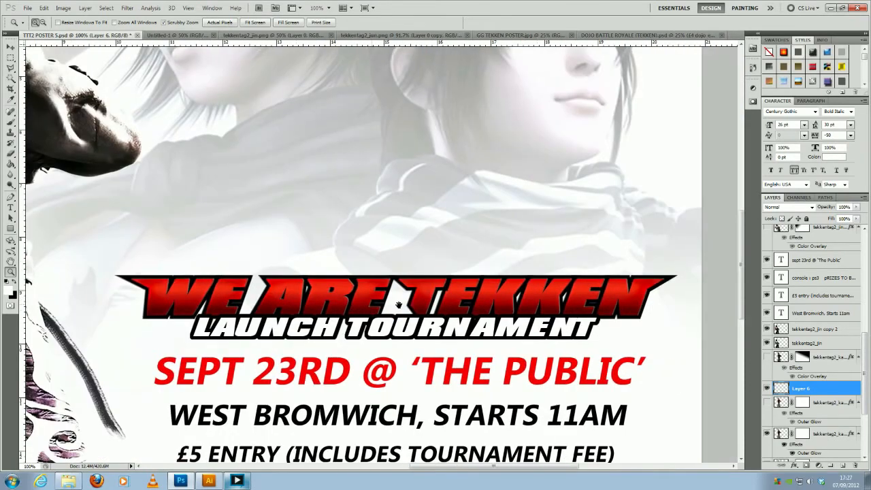
{"action": "left_click_drag", "start_coordinate": [431, 249], "coordinate": [387, 259]}
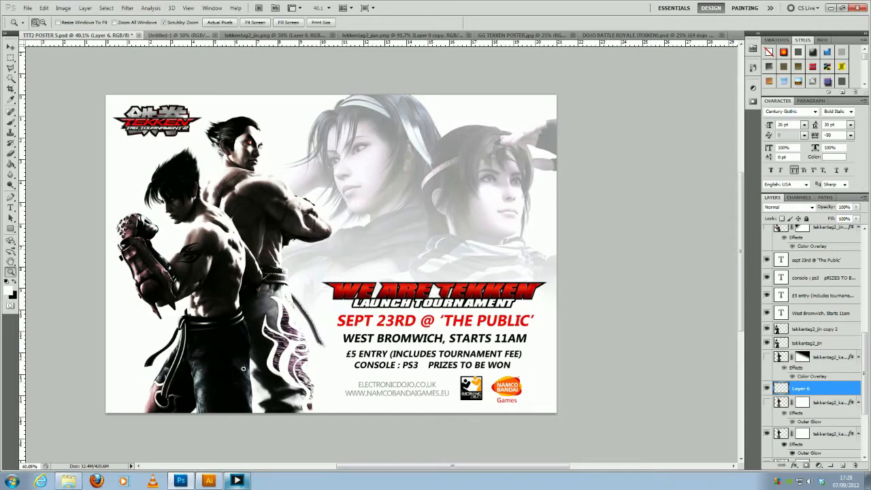
- Switch to Illustrator and set the Type tool to the LHF Convecta BASE font at 60 pt
{"action": "left_click", "coordinate": [211, 482]}
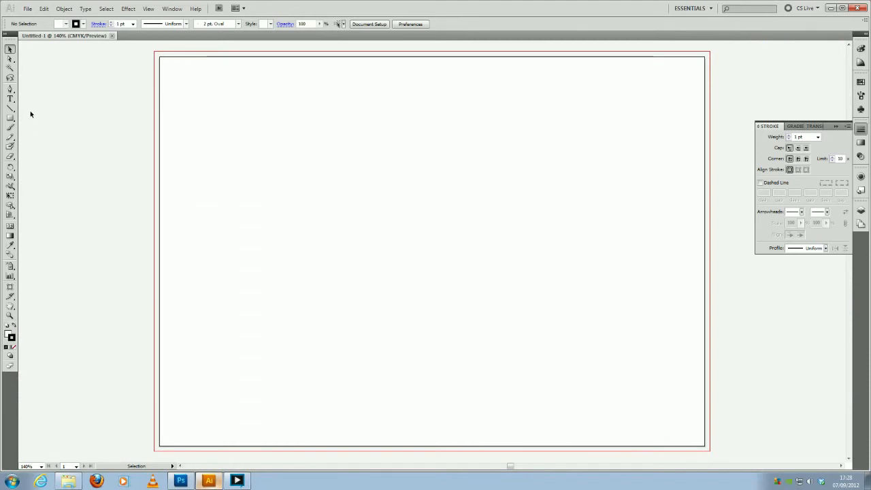
{"action": "left_click", "coordinate": [11, 100]}
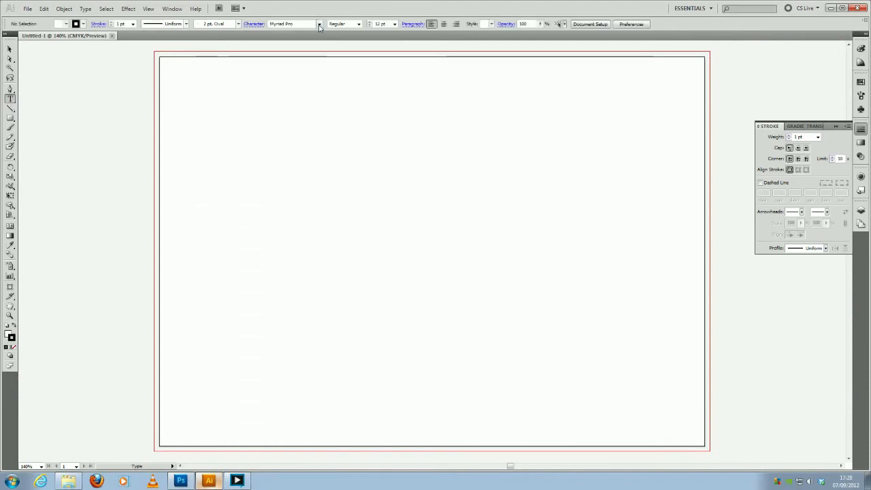
{"action": "left_click", "coordinate": [319, 24]}
{"action": "mouse_move", "coordinate": [345, 61]}
{"action": "left_mouse_down"}
{"action": "mouse_move", "coordinate": [345, 72]}
{"action": "mouse_move", "coordinate": [346, 60]}
{"action": "left_mouse_up"}
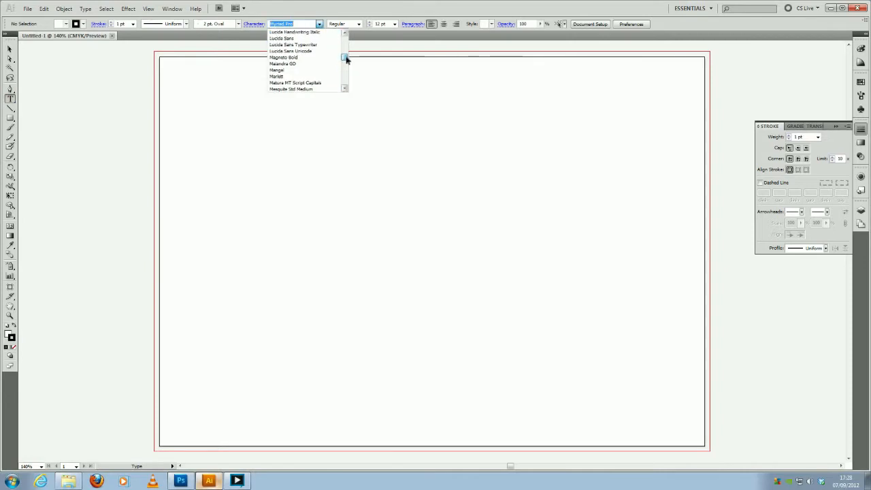
{"action": "left_click", "coordinate": [346, 33]}
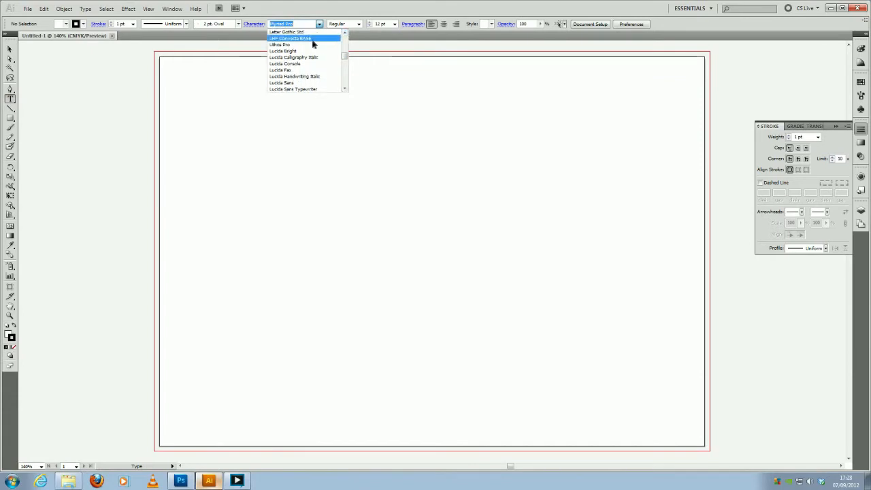
{"action": "left_click", "coordinate": [312, 39]}
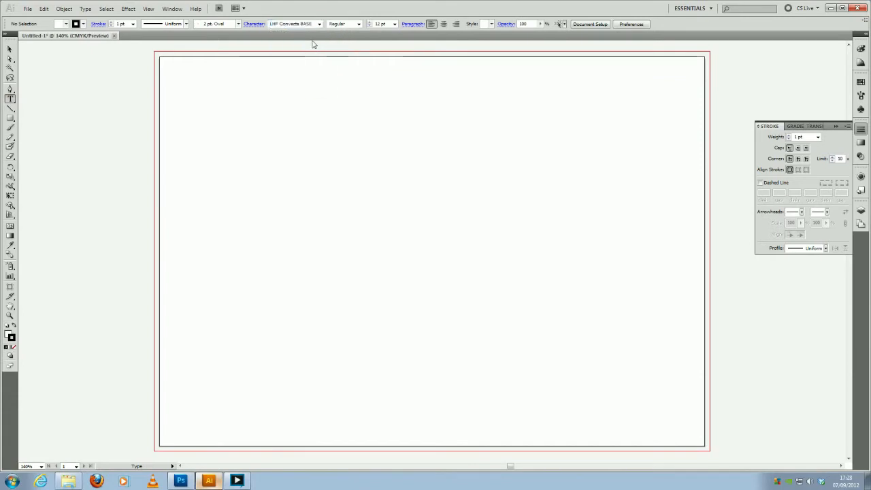
{"action": "left_click", "coordinate": [394, 24]}
{"action": "left_click", "coordinate": [379, 127]}
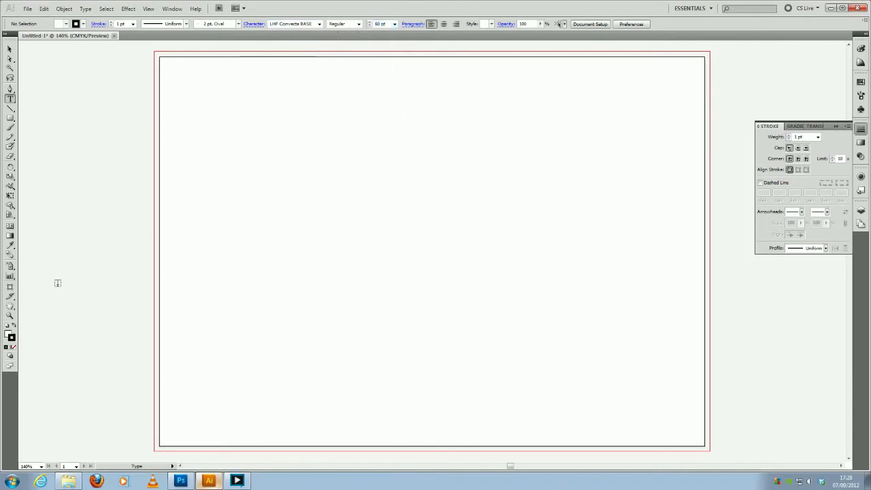
- Add the title text "WE ARE TEKKEN" in capitals on the blank artboard and select it as an object
{"action": "left_click", "coordinate": [270, 229]}
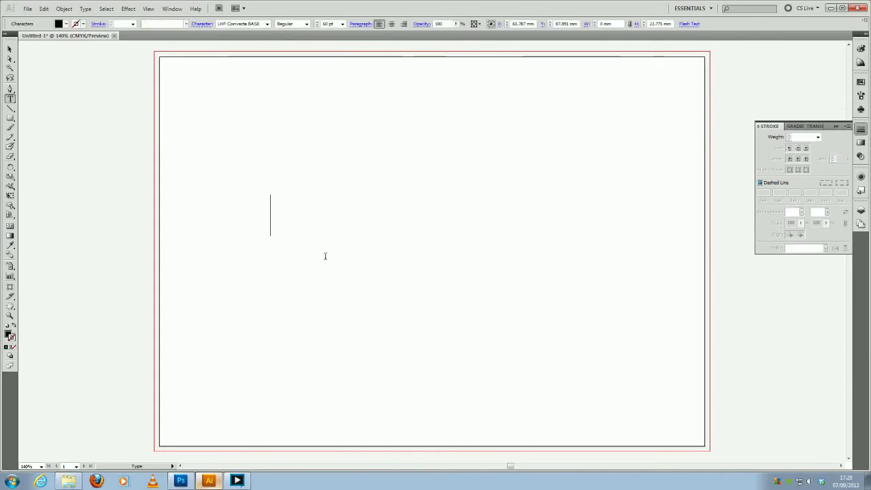
{"action": "type", "text": "we"}
{"action": "key", "text": "BackSpace"}
{"action": "key", "text": "BackSpace"}
{"action": "key", "text": "BackSpace"}
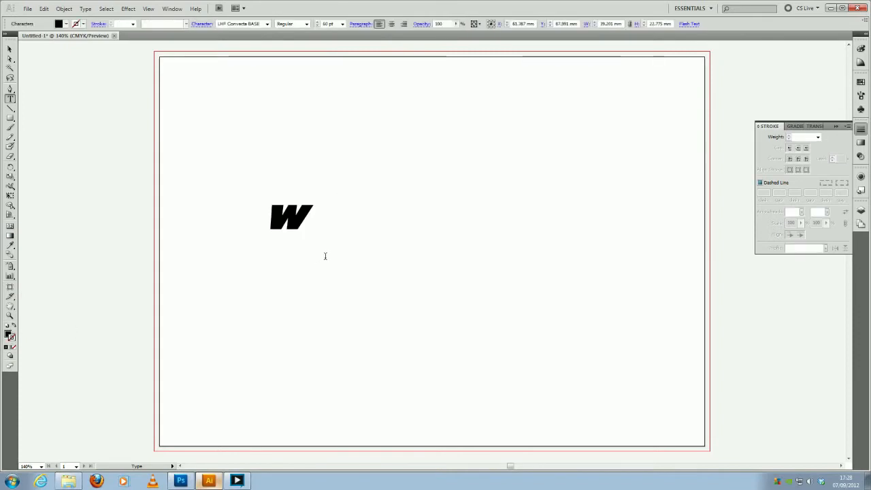
{"action": "type", "text": "WE "}
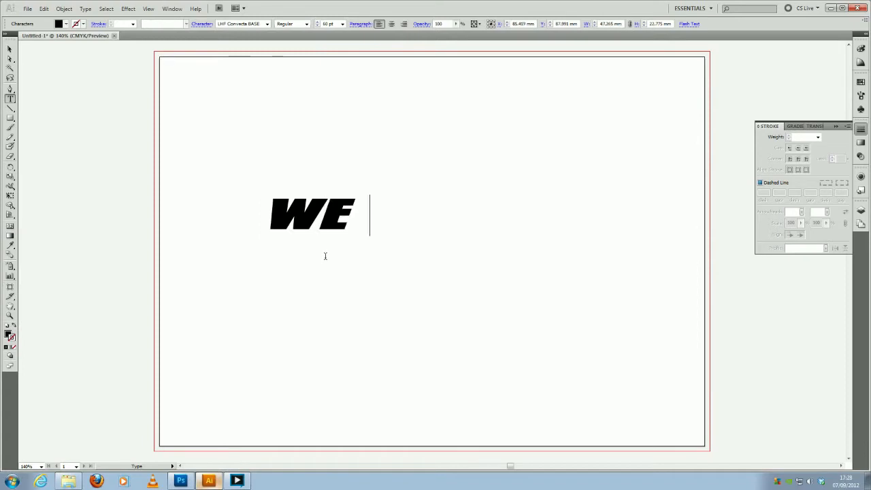
{"action": "type", "text": "ARE T"}
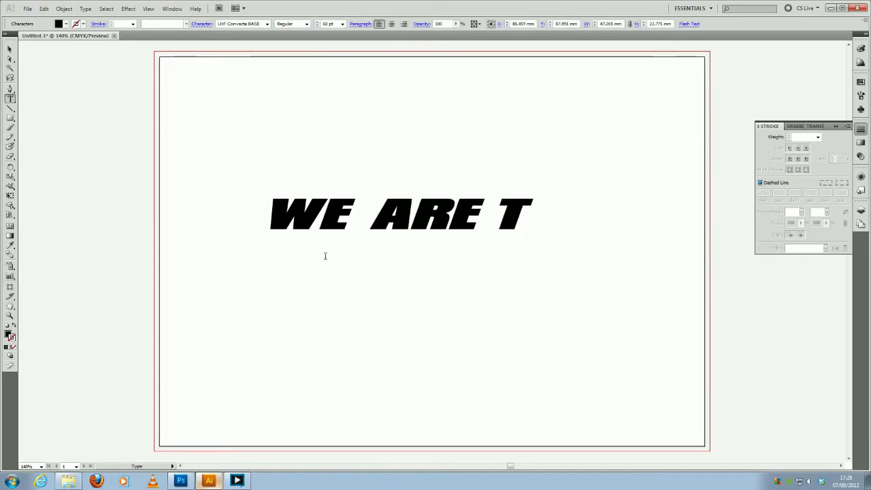
{"action": "type", "text": "EKKEN"}
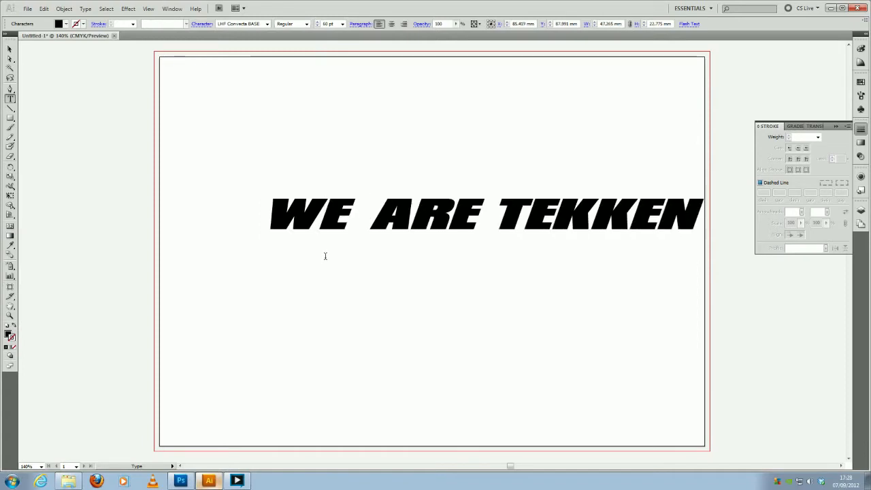
{"action": "left_click", "coordinate": [10, 50]}
{"action": "left_click", "coordinate": [338, 220]}
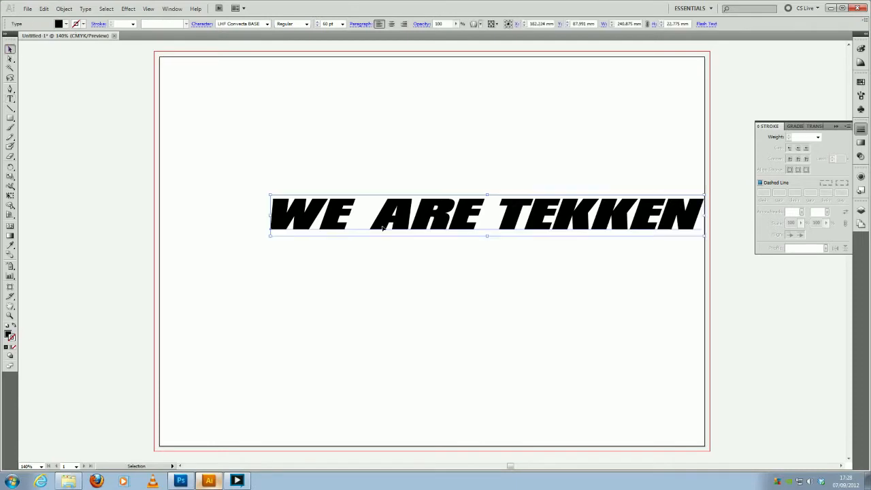
- Centre the "WE ARE TEKKEN" text horizontally on the artboard and expand its object and fill into editable outlines
{"action": "left_click_drag", "start_coordinate": [338, 220], "coordinate": [286, 243]}
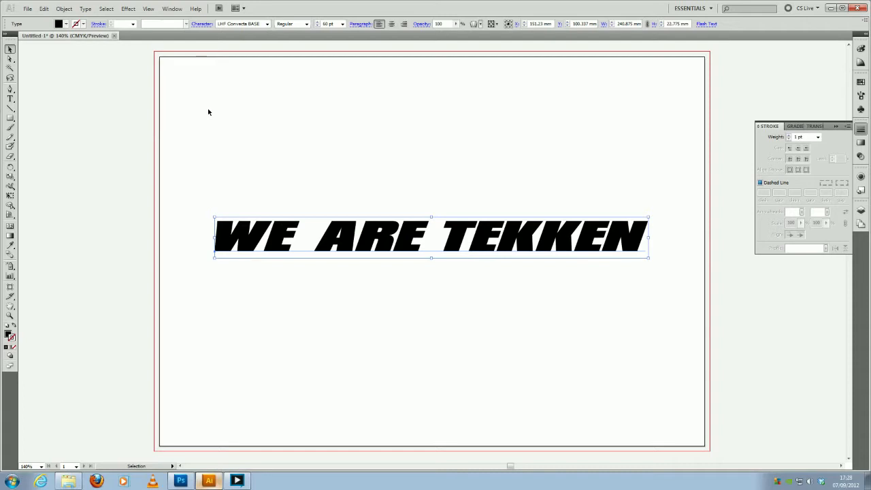
{"action": "left_click", "coordinate": [65, 9]}
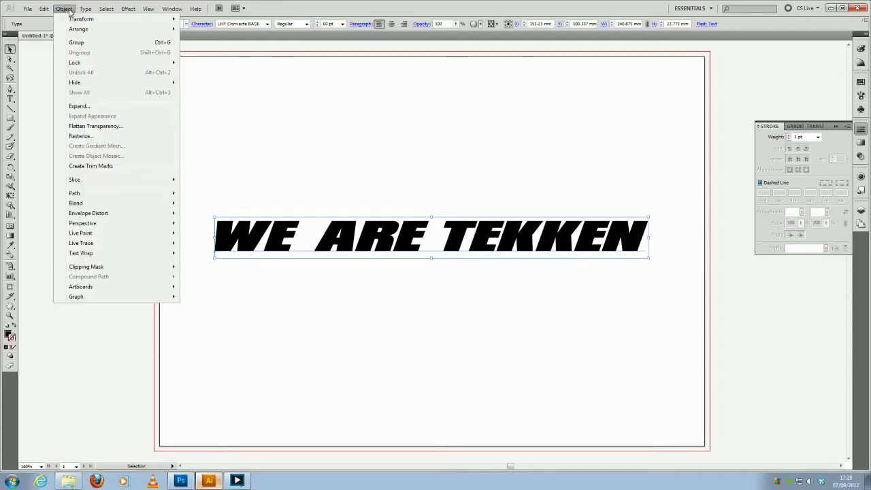
{"action": "left_click", "coordinate": [107, 106]}
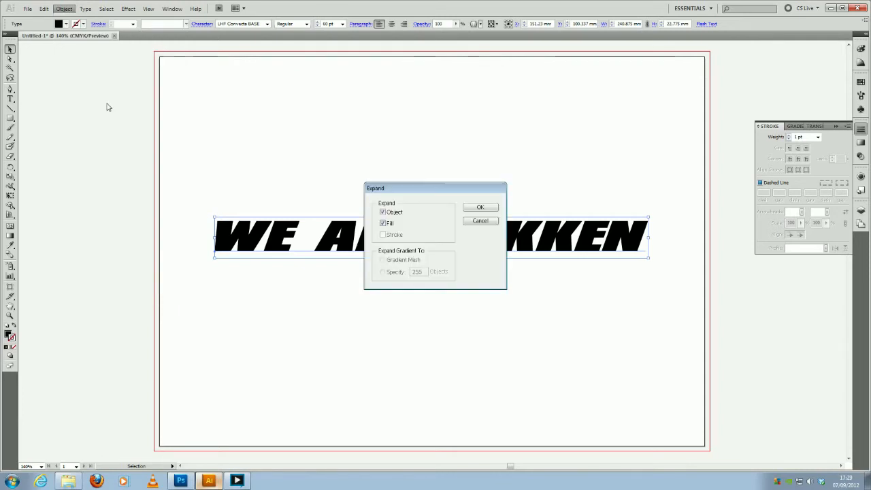
{"action": "left_click", "coordinate": [472, 209]}
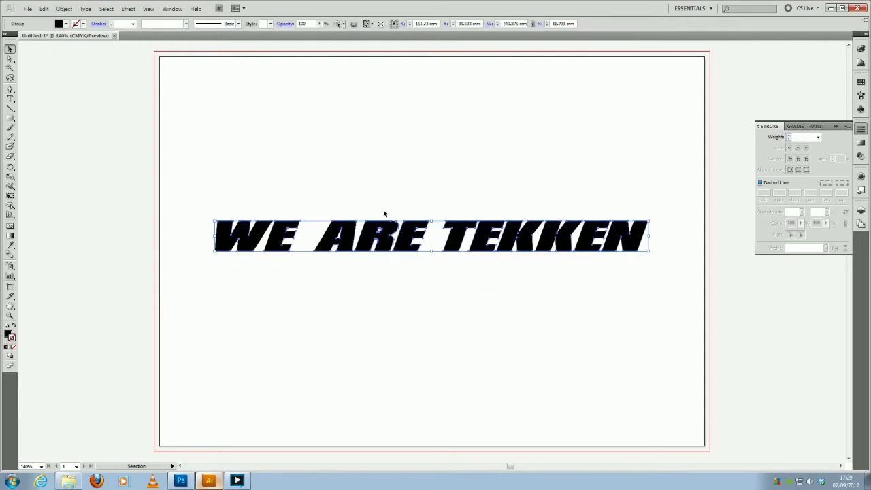
{"action": "left_click", "coordinate": [327, 183]}
- Try distorting the W, the A and the E of "ARE" by pulling their top anchor points outward, and undo the changes
{"action": "key", "text": "a"}
{"action": "left_click_drag", "start_coordinate": [221, 220], "coordinate": [203, 218]}
{"action": "left_click_drag", "start_coordinate": [255, 224], "coordinate": [275, 191]}
{"action": "left_click_drag", "start_coordinate": [334, 221], "coordinate": [320, 206]}
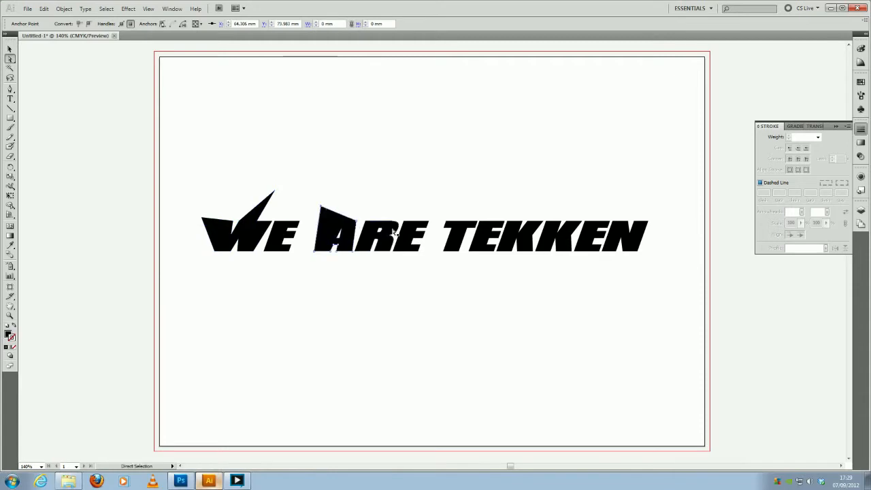
{"action": "left_click_drag", "start_coordinate": [403, 224], "coordinate": [411, 206]}
{"action": "key", "text": "ctrl+z"}
{"action": "key", "text": "ctrl+z"}
{"action": "key", "text": "ctrl+z"}
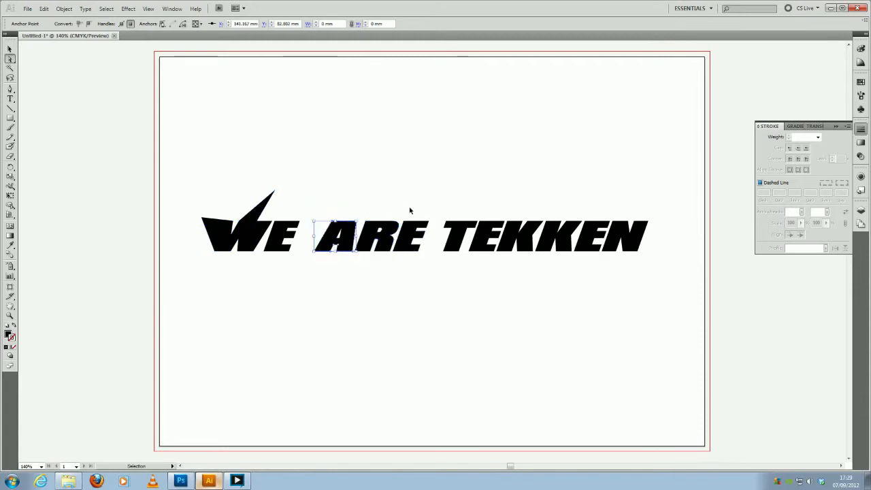
{"action": "key", "text": "ctrl+z"}
{"action": "key", "text": "ctrl+z"}
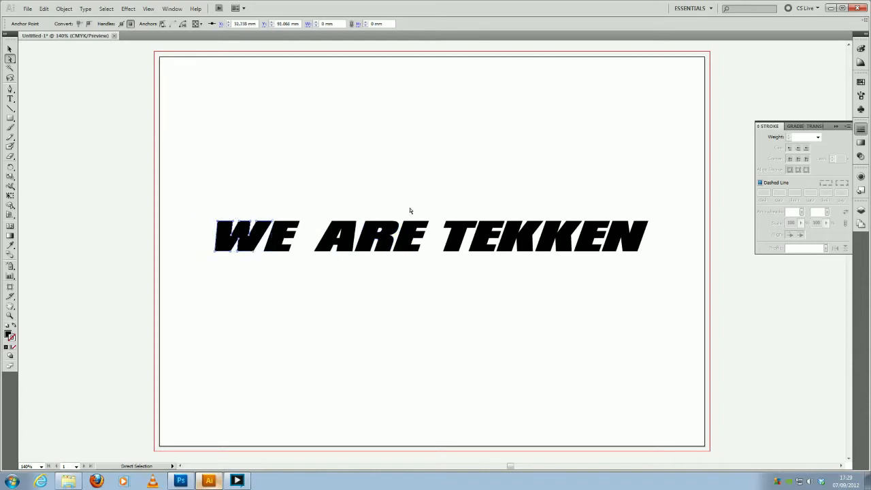
{"action": "left_click", "coordinate": [276, 175]}
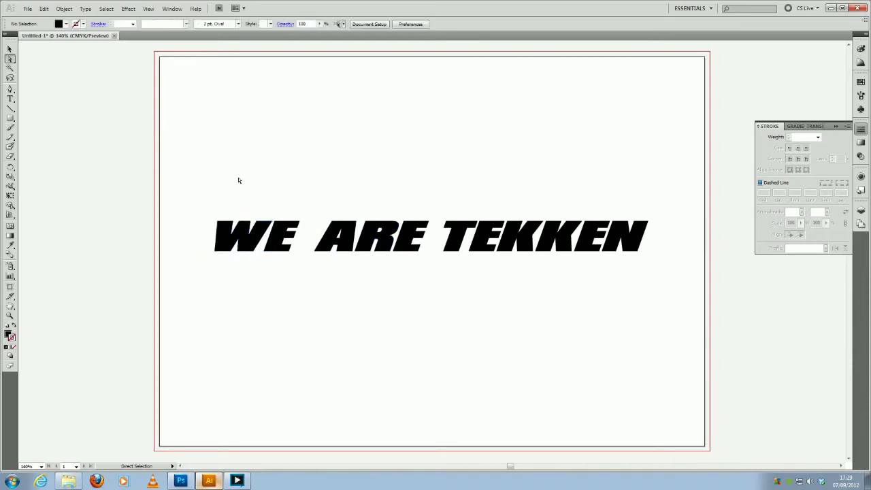
- Add an anchor point near the top of the W's left edge and pull its upper-left corner outward into a spike
{"action": "key", "text": "z"}
{"action": "left_click", "coordinate": [262, 245]}
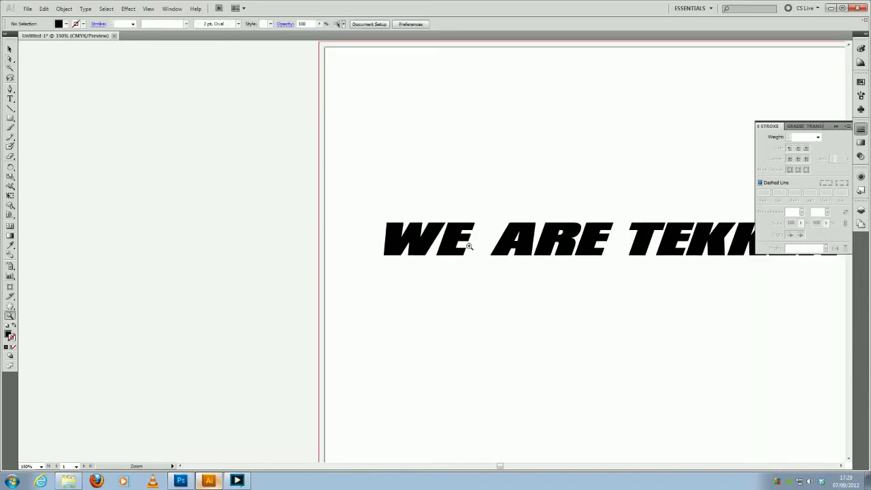
{"action": "left_click_drag", "start_coordinate": [557, 259], "coordinate": [351, 300]}
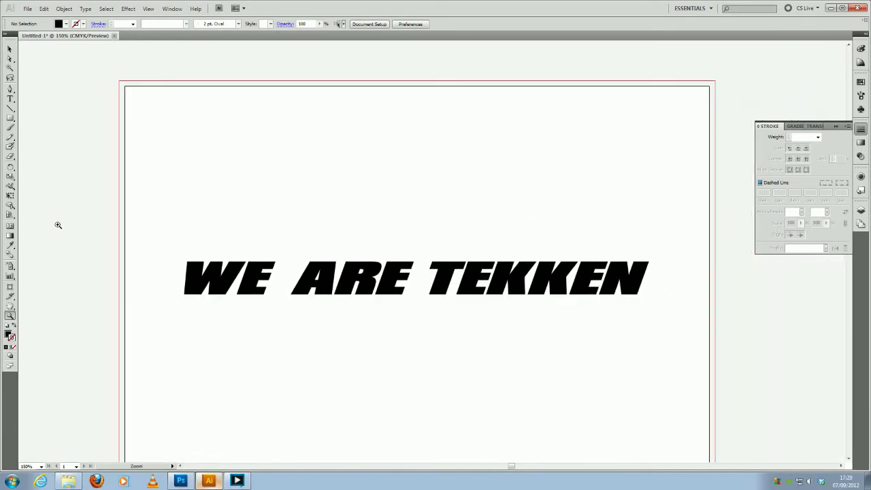
{"action": "left_click_drag", "start_coordinate": [10, 89], "coordinate": [28, 100]}
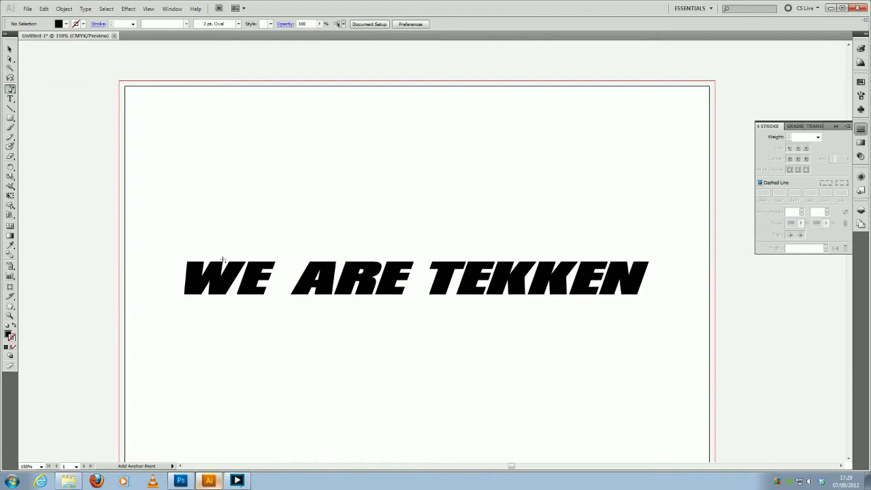
{"action": "left_click", "coordinate": [187, 269]}
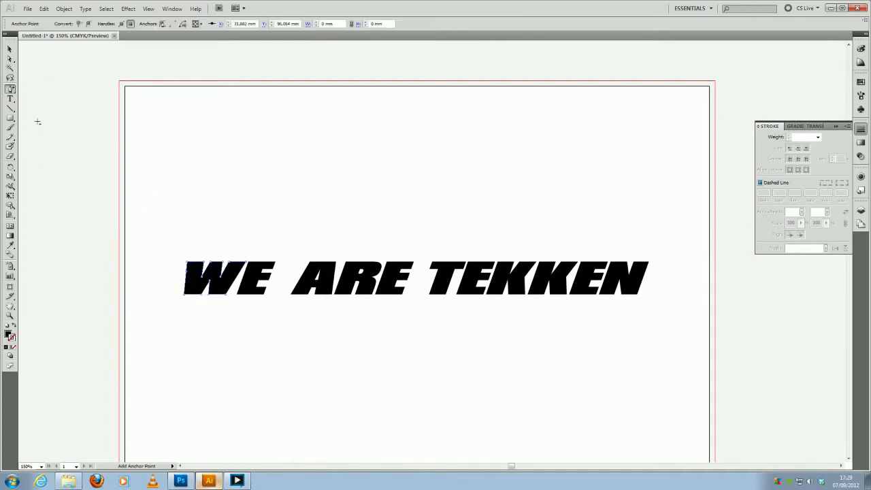
{"action": "left_click", "coordinate": [9, 59]}
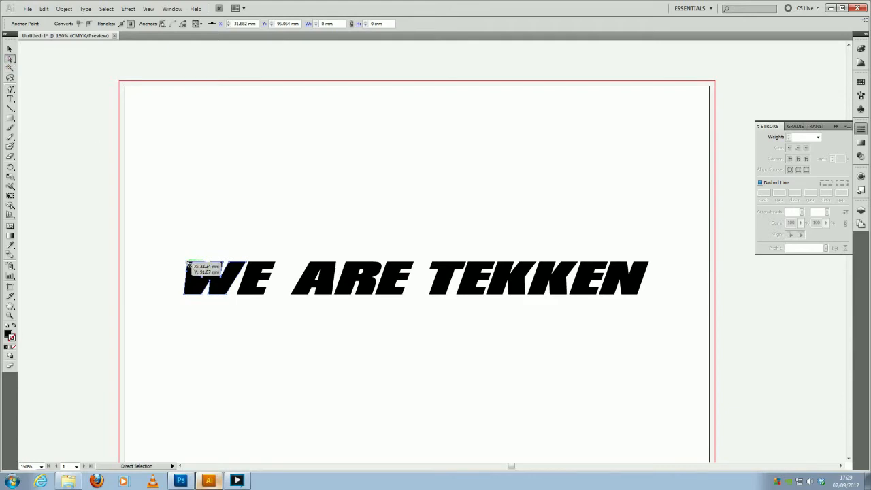
{"action": "left_click_drag", "start_coordinate": [188, 264], "coordinate": [177, 262]}
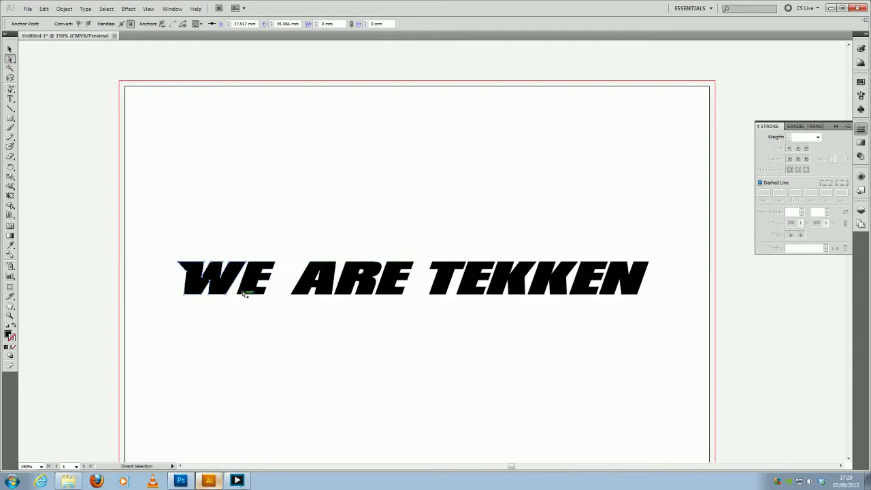
{"action": "left_click_drag", "start_coordinate": [178, 262], "coordinate": [170, 261]}
{"action": "left_click", "coordinate": [211, 234]}
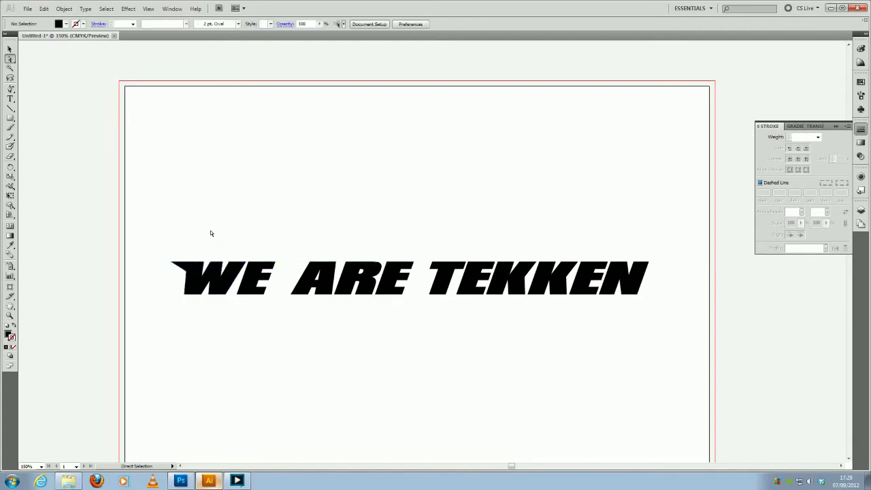
- Add an anchor point near the top of the final N's right edge and pull its upper-right corner outward into a matching spike
{"action": "left_click", "coordinate": [10, 88]}
{"action": "left_click", "coordinate": [648, 269]}
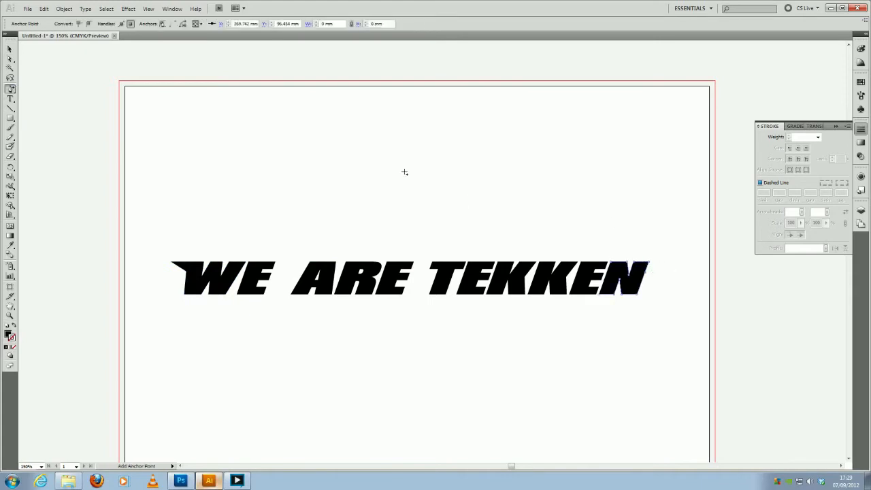
{"action": "left_click", "coordinate": [10, 59]}
{"action": "left_click_drag", "start_coordinate": [650, 264], "coordinate": [661, 265]}
{"action": "left_click", "coordinate": [433, 230]}
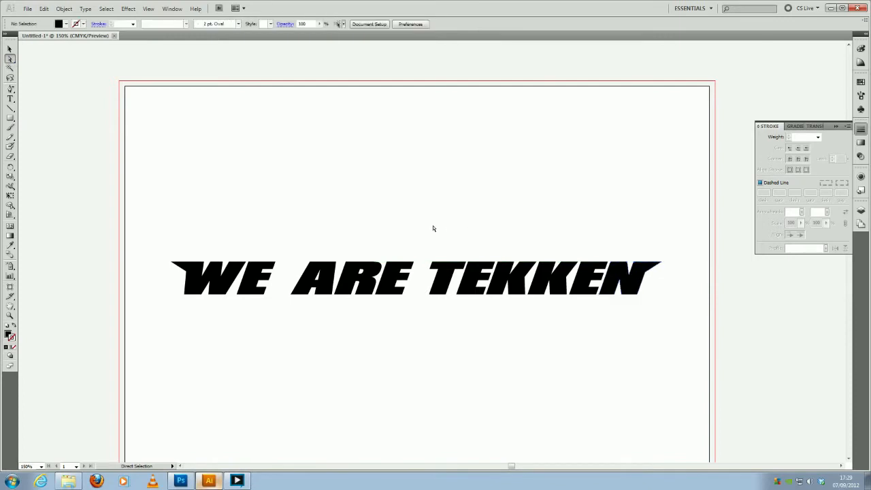
- Add an anchor point midway down the T's left stem edge and pull its lower-left corner inward to taper the base
{"action": "left_click", "coordinate": [10, 89]}
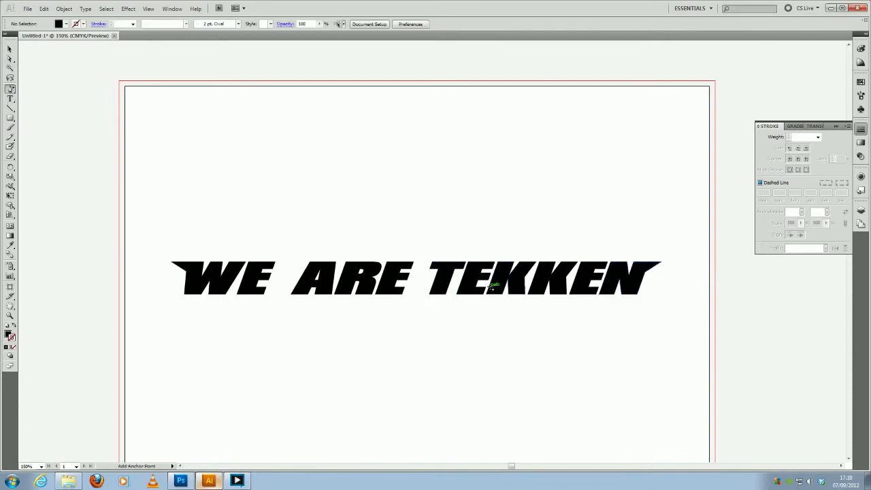
{"action": "left_click", "coordinate": [432, 282]}
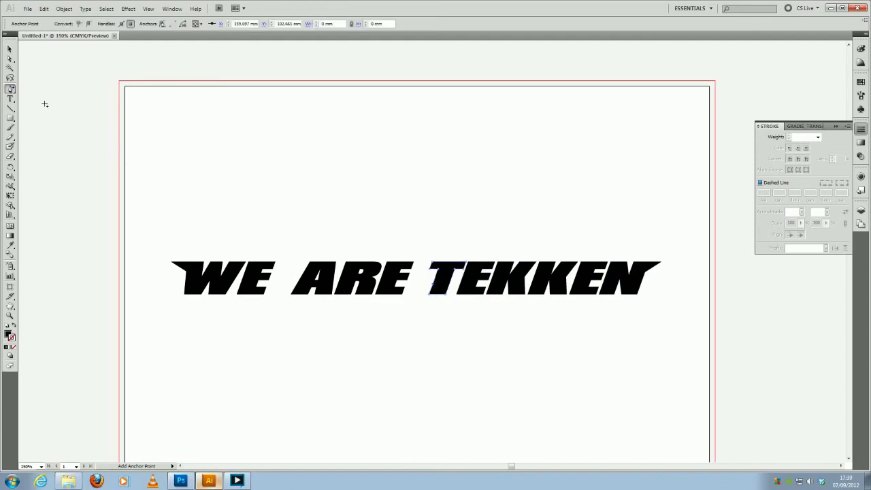
{"action": "left_click", "coordinate": [10, 59]}
{"action": "left_click_drag", "start_coordinate": [431, 298], "coordinate": [440, 296]}
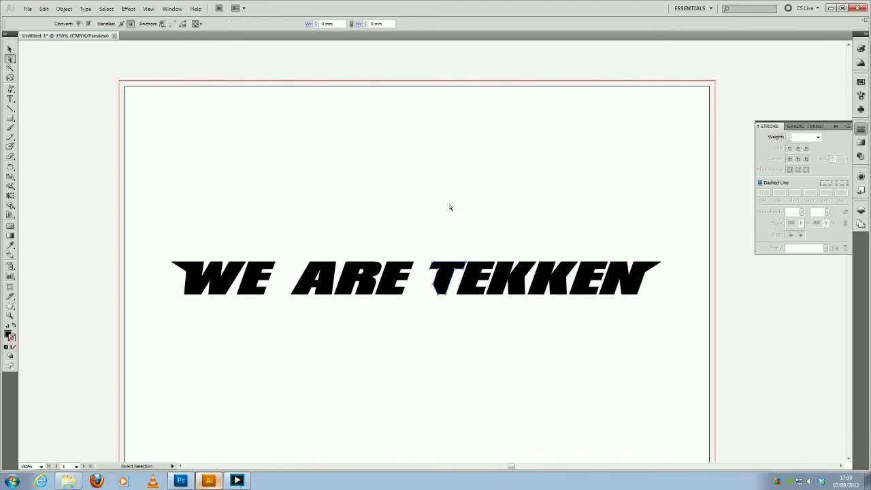
{"action": "left_click", "coordinate": [451, 209]}
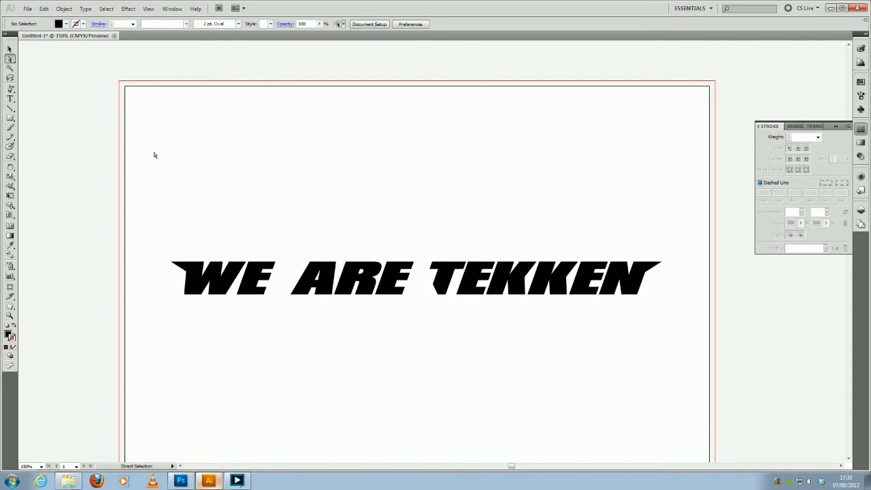
- Add an anchor point near the top of the A's left edge and pull its upper-left corner outward into a small spike
{"action": "left_click", "coordinate": [10, 89]}
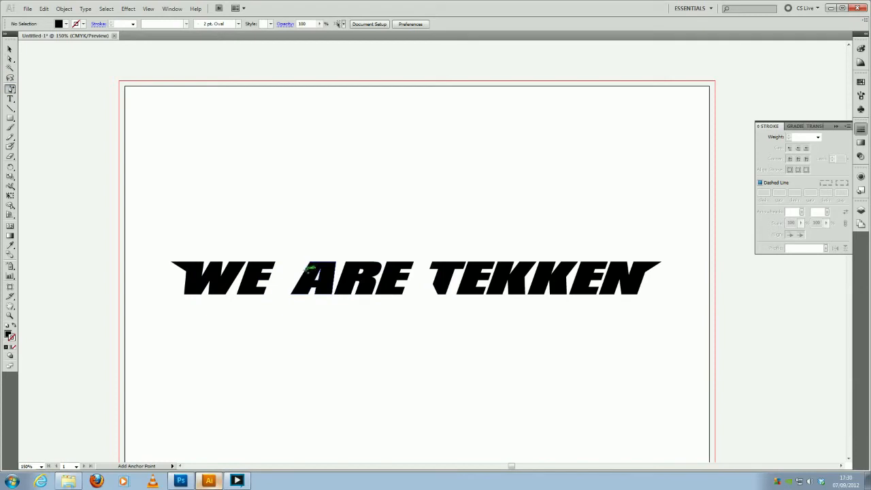
{"action": "left_click", "coordinate": [304, 270]}
{"action": "left_click", "coordinate": [10, 59]}
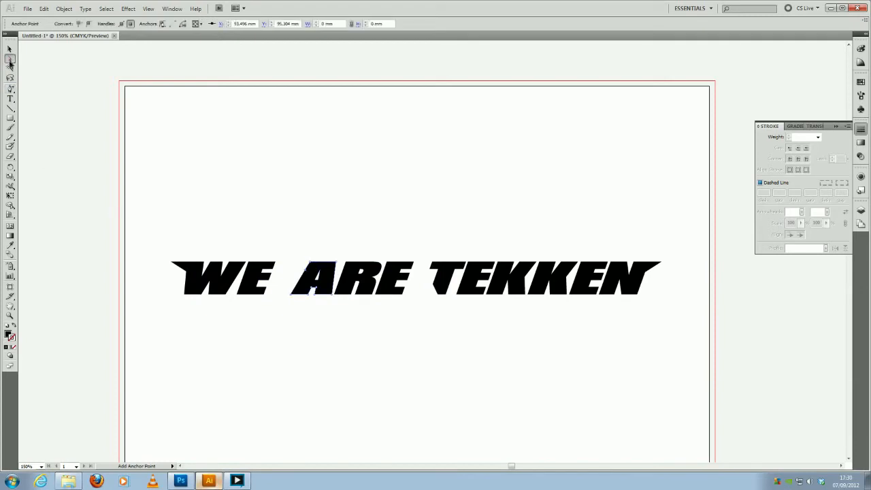
{"action": "left_click_drag", "start_coordinate": [310, 265], "coordinate": [300, 264]}
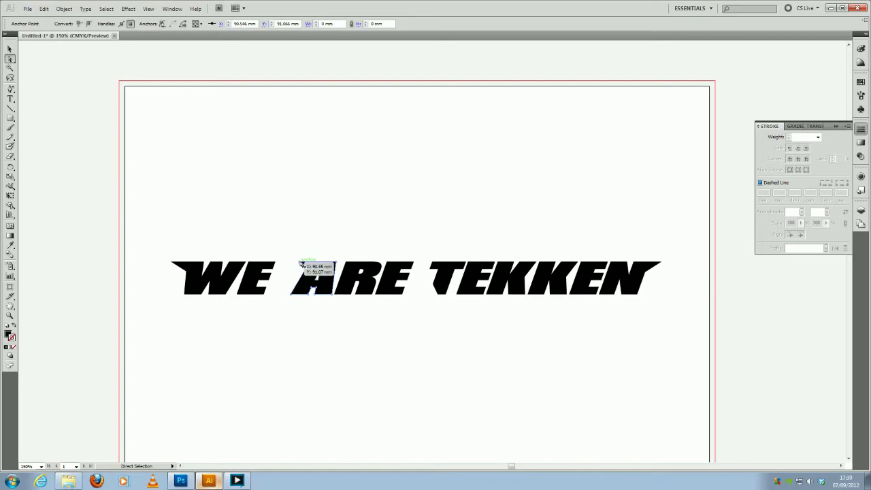
{"action": "left_click", "coordinate": [307, 228]}
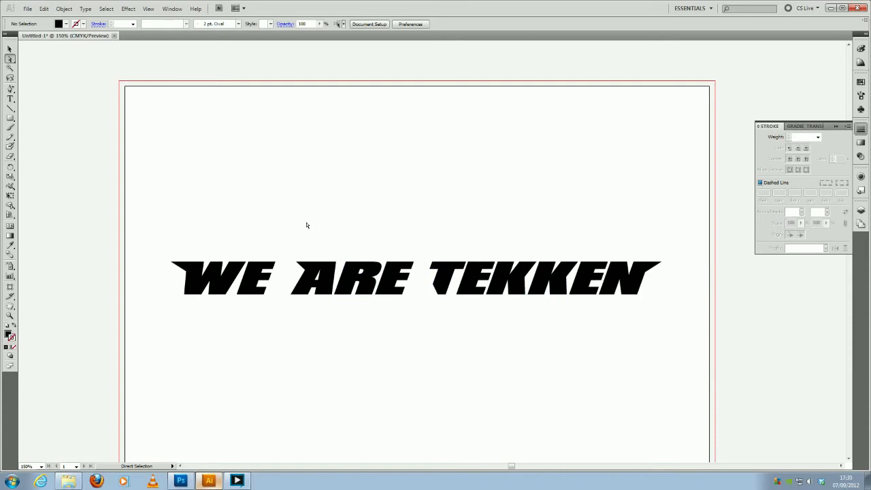
- Switch to Photoshop to examine the finished red title lettering in the Untitled-1 document, and return to Illustrator
{"action": "left_click", "coordinate": [181, 479]}
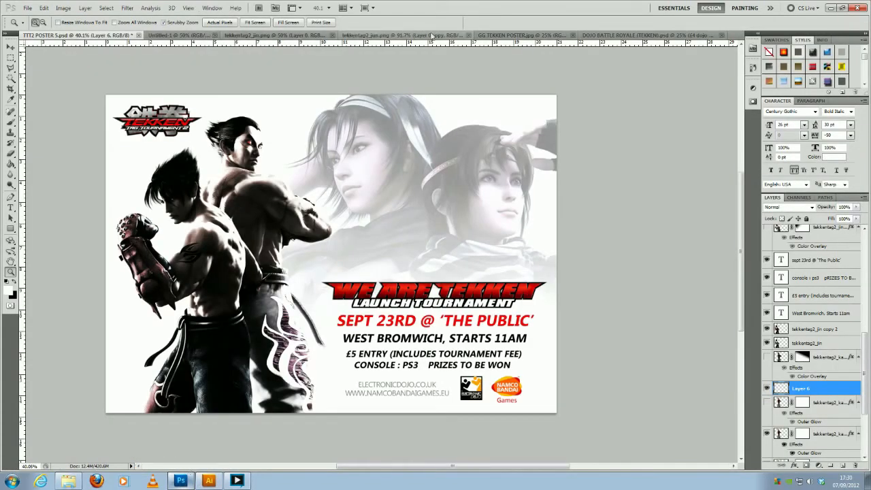
{"action": "left_click", "coordinate": [172, 36]}
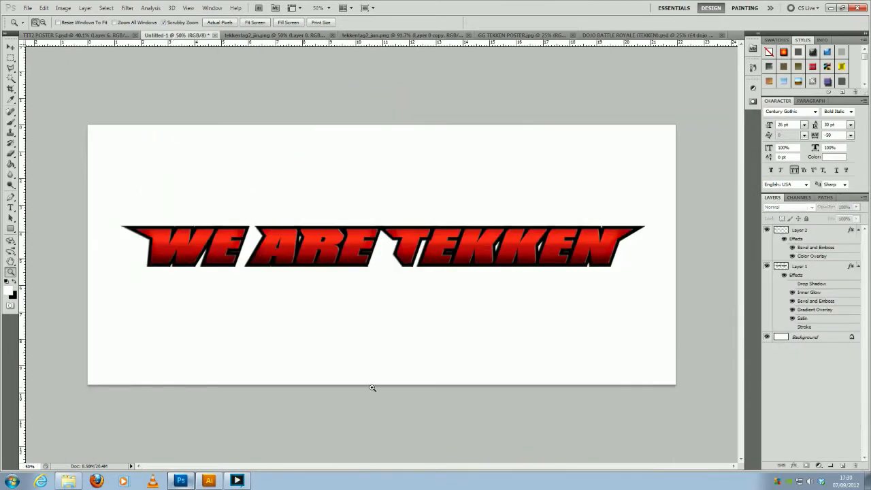
{"action": "left_click", "coordinate": [209, 480]}
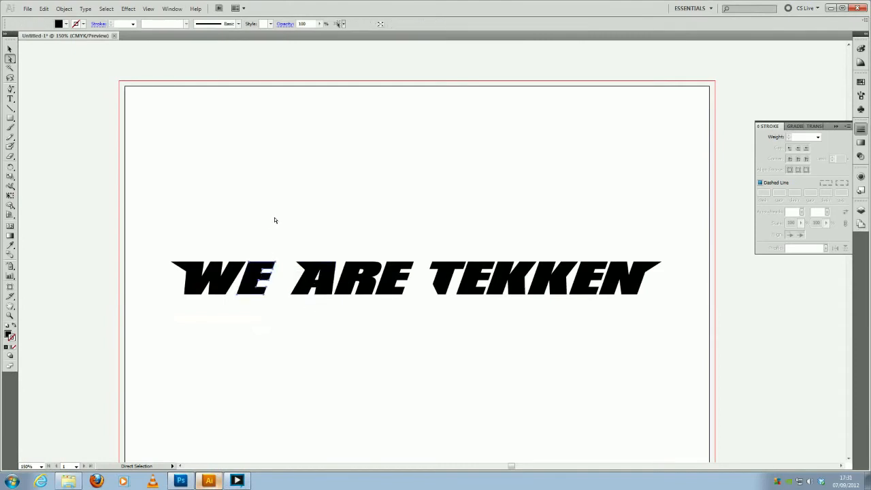
- Select all the "WE ARE TEKKEN" letters and give them a 4 pt stroke
{"action": "left_click_drag", "start_coordinate": [155, 214], "coordinate": [664, 356]}
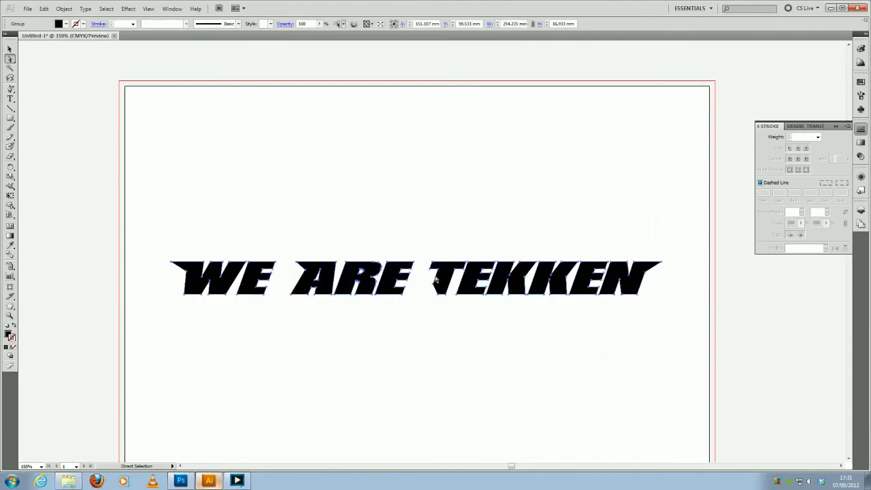
{"action": "left_click", "coordinate": [11, 338]}
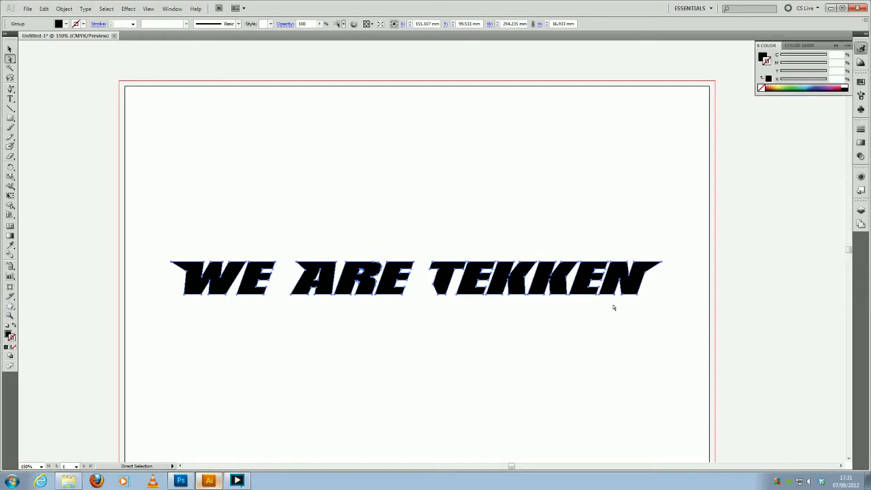
{"action": "left_click", "coordinate": [861, 129]}
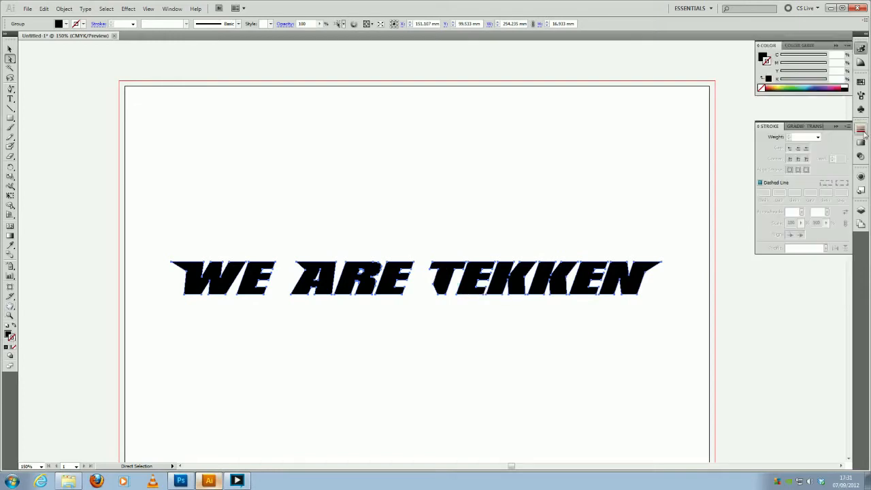
{"action": "left_click", "coordinate": [818, 136]}
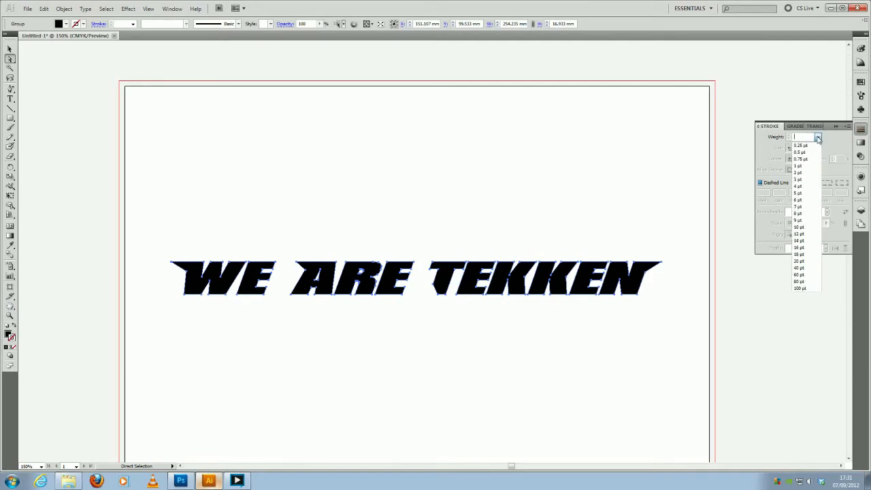
{"action": "left_click", "coordinate": [809, 187]}
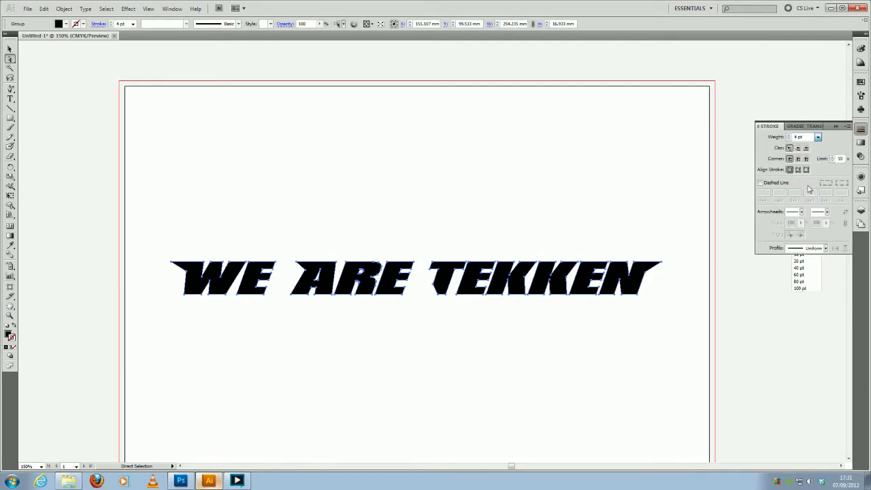
- Colour the lettering's stroke bright red, align it to the outside of the letters, and deselect the artwork
{"action": "double_click", "coordinate": [10, 337]}
{"action": "left_click_drag", "start_coordinate": [447, 221], "coordinate": [451, 166]}
{"action": "left_click", "coordinate": [526, 185]}
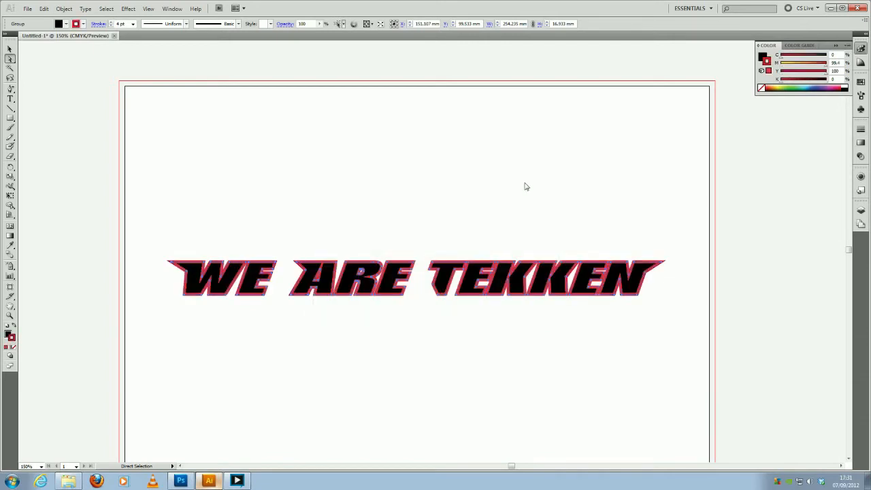
{"action": "left_click", "coordinate": [862, 129]}
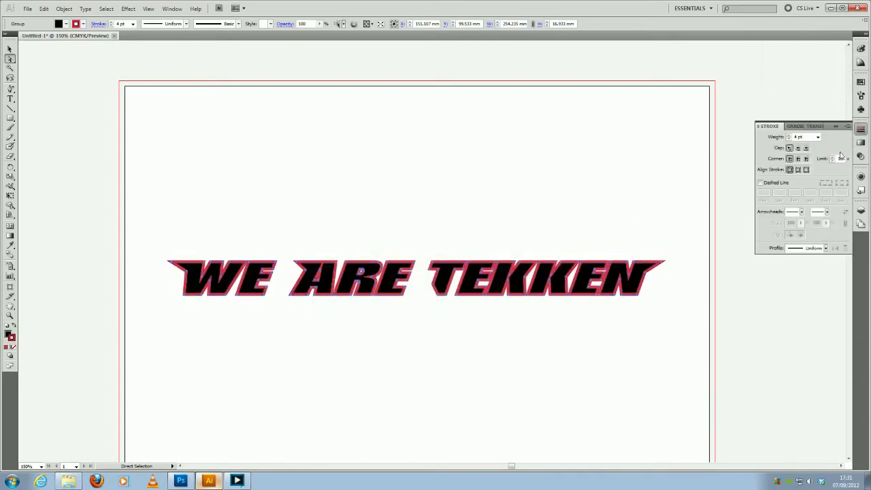
{"action": "left_click", "coordinate": [806, 169]}
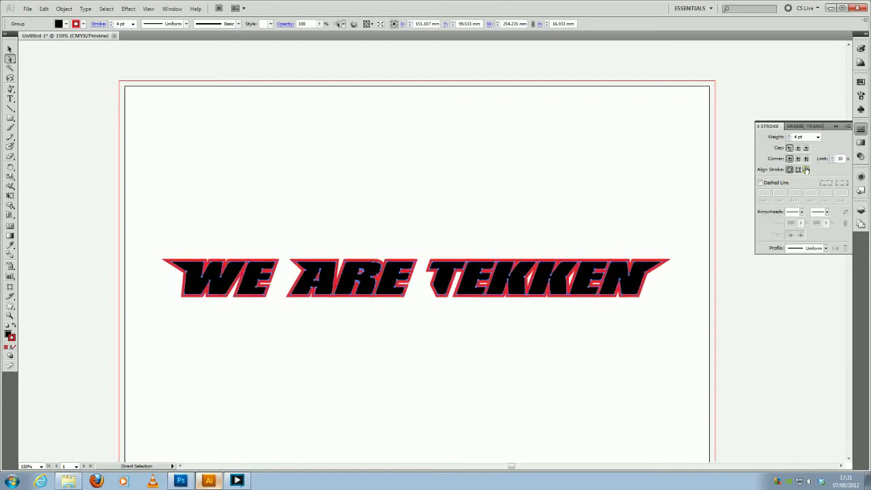
{"action": "left_click", "coordinate": [356, 216]}
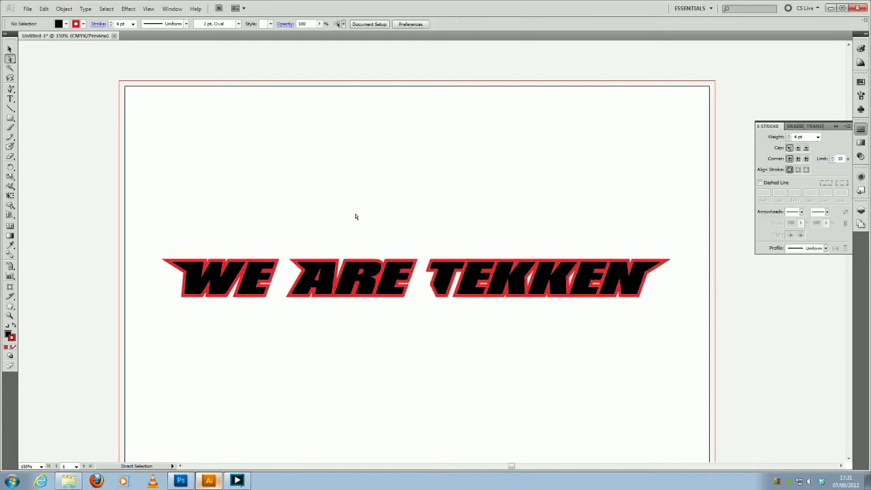
- Check the finished title in Photoshop, return to Illustrator, and move the outlined lettering group slightly lower on the artboard
{"action": "left_click", "coordinate": [181, 481]}
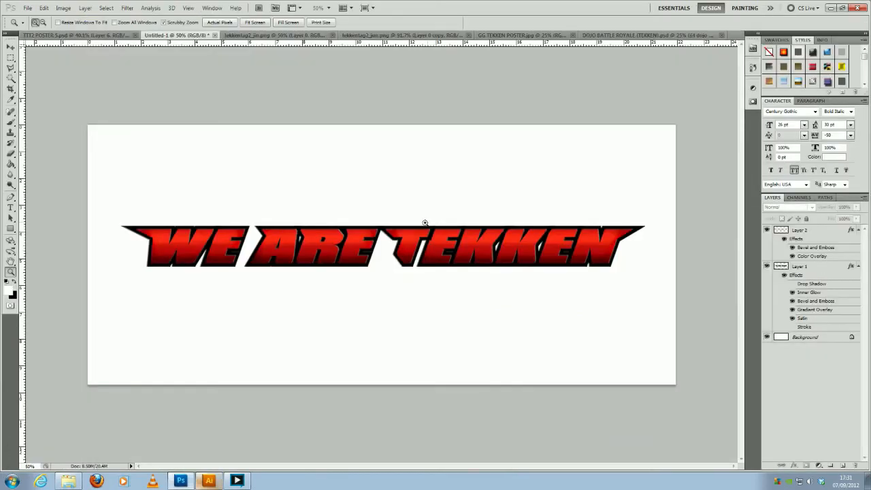
{"action": "left_click", "coordinate": [211, 481]}
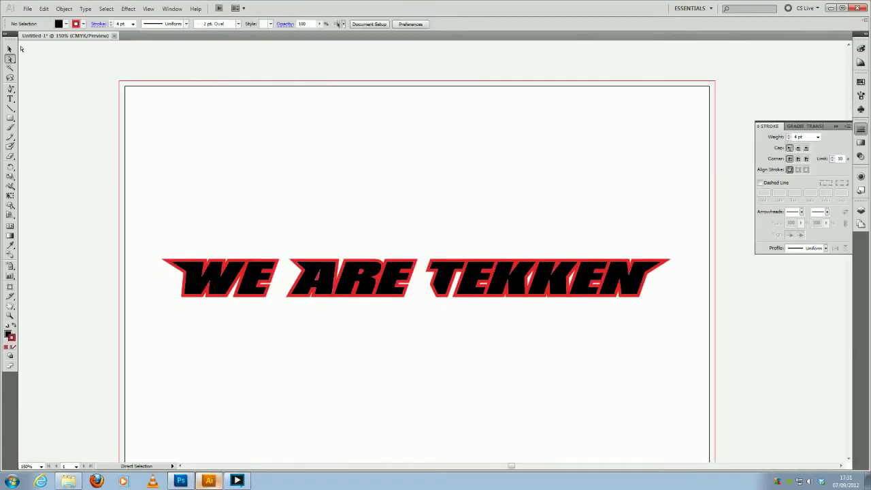
{"action": "left_click", "coordinate": [11, 49]}
{"action": "left_click", "coordinate": [209, 265]}
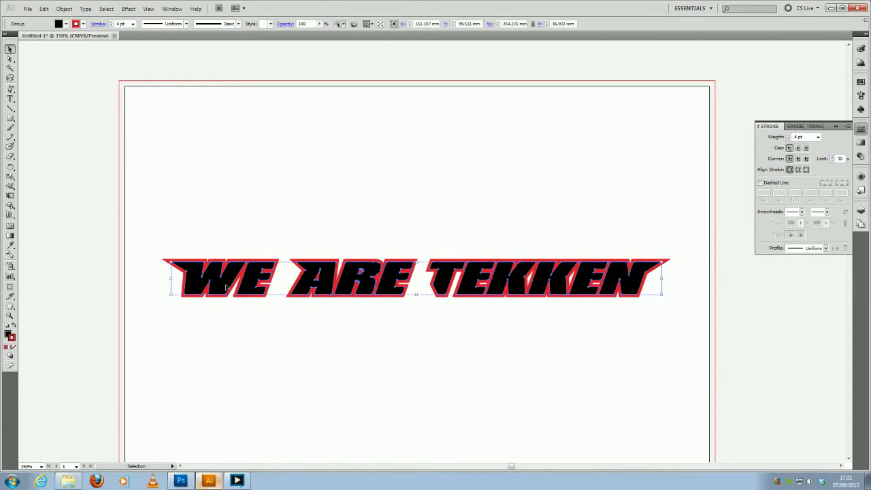
{"action": "left_click_drag", "start_coordinate": [226, 287], "coordinate": [217, 315]}
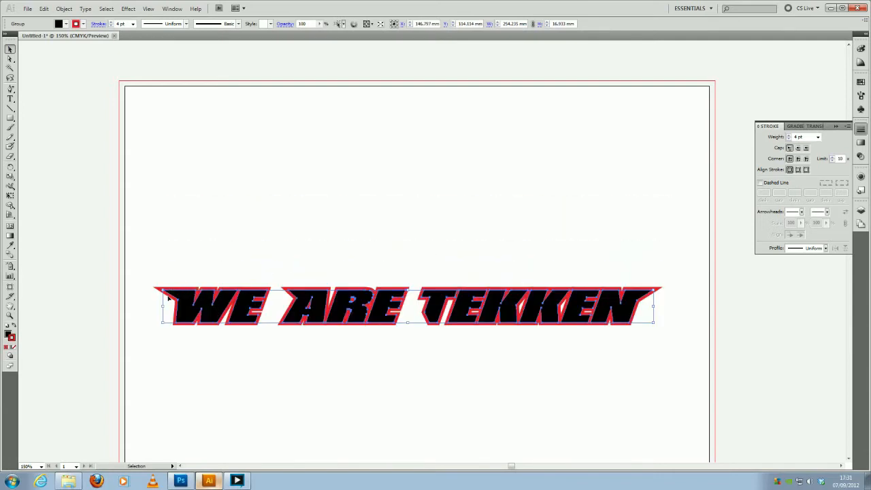
{"action": "left_click", "coordinate": [206, 232]}
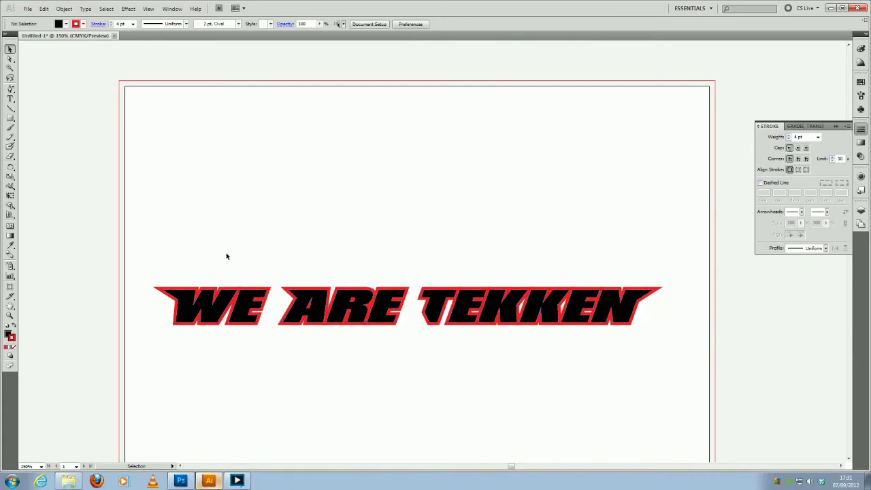
- Convert the red stroke of the whole "WE ARE TEKKEN" lettering into outlined paths with Outline Stroke
{"action": "left_click_drag", "start_coordinate": [170, 253], "coordinate": [687, 371]}
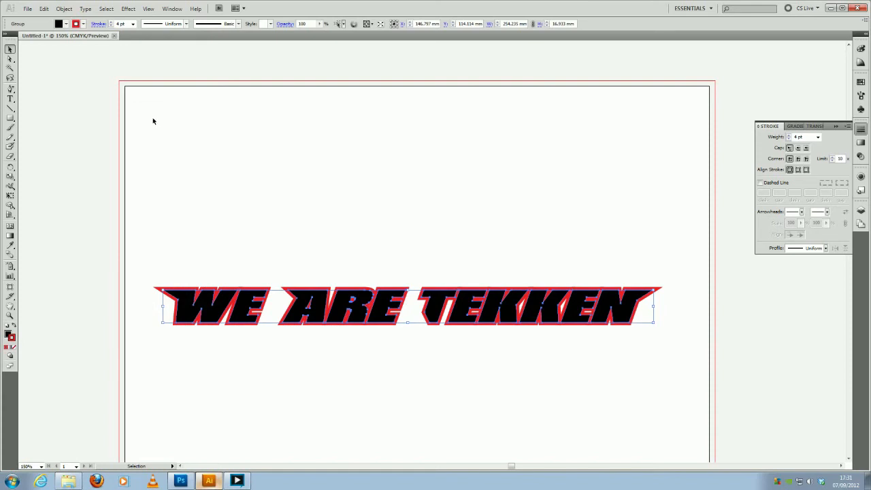
{"action": "left_click", "coordinate": [64, 8]}
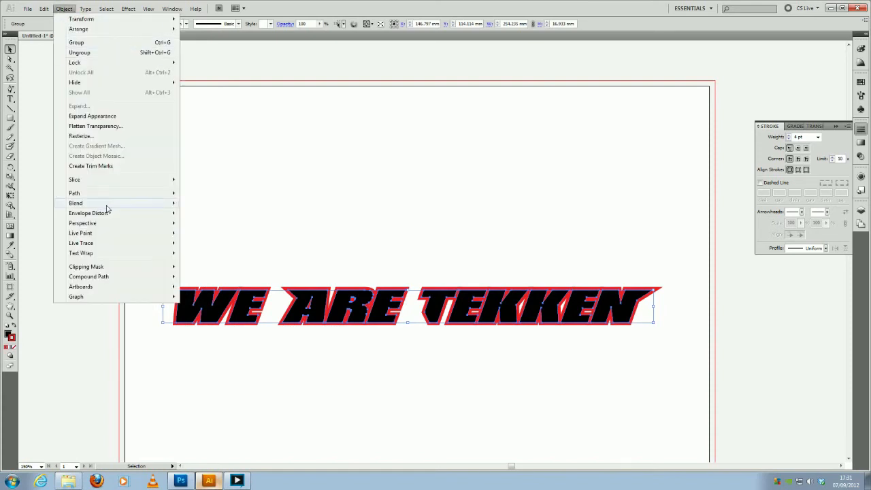
{"action": "mouse_move", "coordinate": [113, 196]}
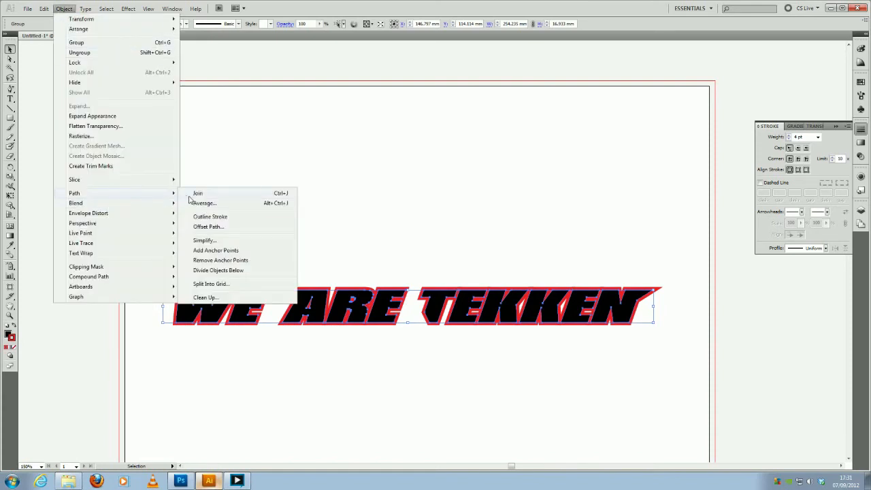
{"action": "left_click", "coordinate": [220, 218]}
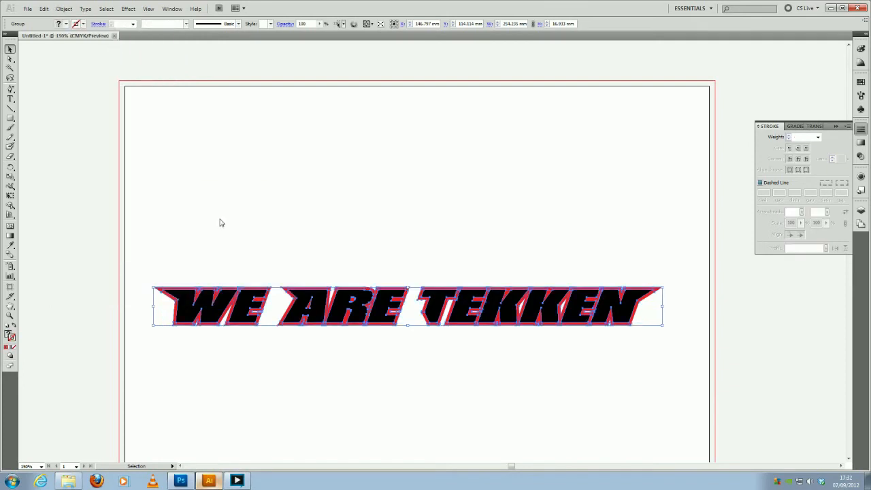
{"action": "left_click", "coordinate": [288, 229]}
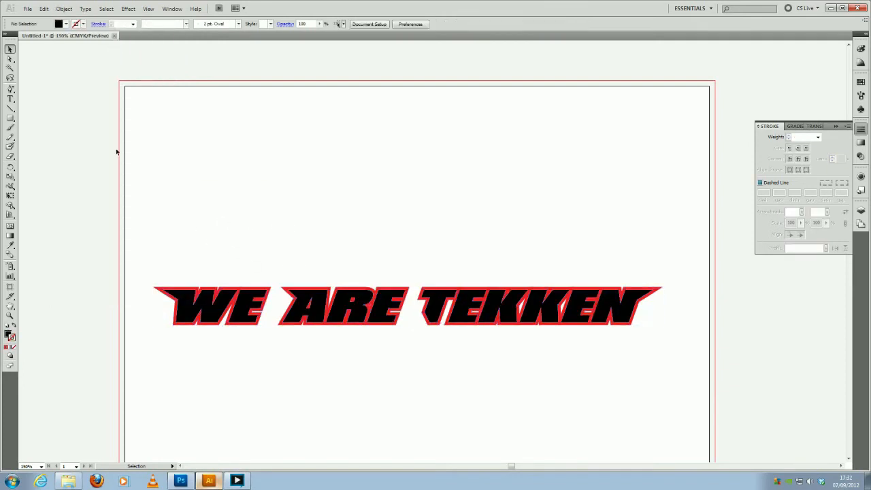
- Try pulling the upper-left corner points of the W and the A outward, and undo both changes
{"action": "key", "text": "a"}
{"action": "left_click_drag", "start_coordinate": [156, 289], "coordinate": [137, 245]}
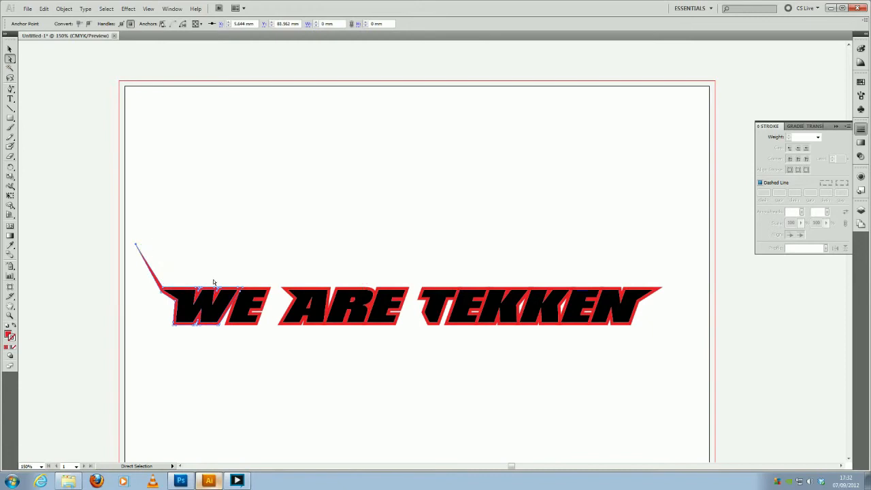
{"action": "left_click_drag", "start_coordinate": [302, 291], "coordinate": [278, 262]}
{"action": "key", "text": "ctrl+z"}
{"action": "key", "text": "ctrl+z"}
{"action": "left_click", "coordinate": [350, 264]}
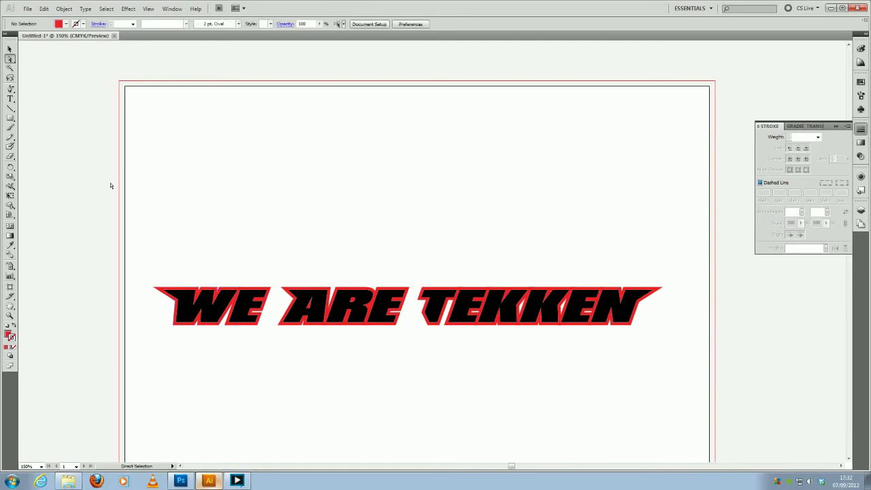
- Copy the complete outlined lettering and switch to the Untitled-1 document in Photoshop
{"action": "left_click", "coordinate": [10, 49]}
{"action": "left_click_drag", "start_coordinate": [153, 242], "coordinate": [663, 381]}
{"action": "key", "text": "a"}
{"action": "key", "text": "v"}
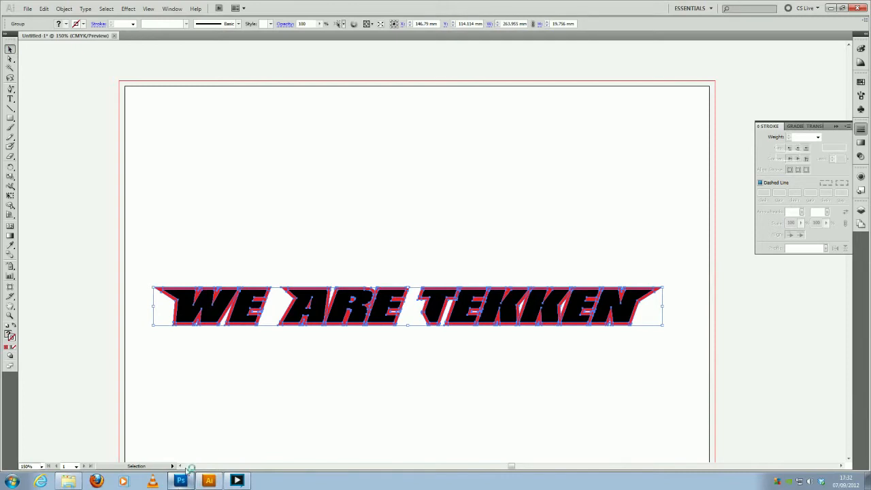
{"action": "left_click", "coordinate": [186, 474]}
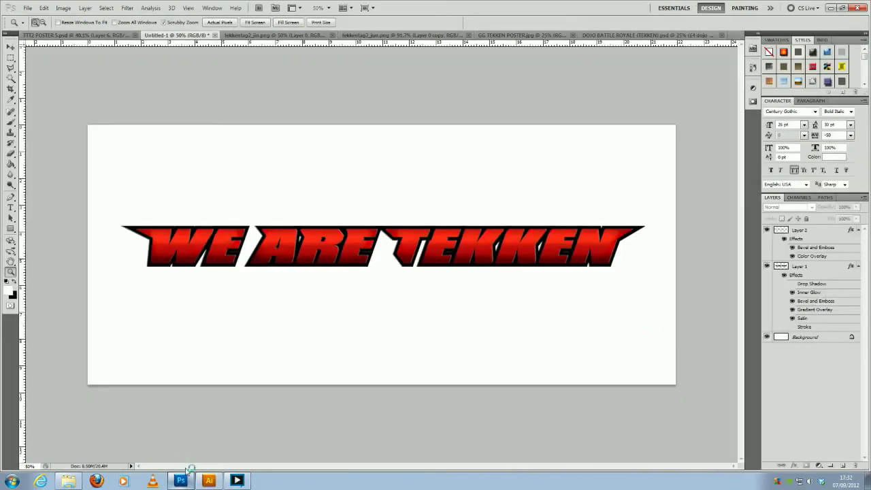
- Hide Layer 2 and Layer 1, and paste the copied lettering as a path
{"action": "left_click", "coordinate": [769, 231]}
{"action": "left_click", "coordinate": [770, 264]}
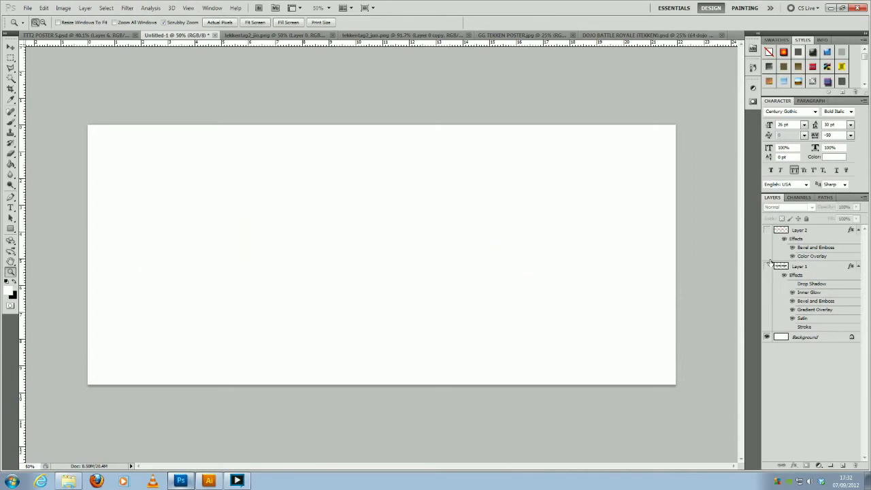
{"action": "key", "text": "ctrl+v"}
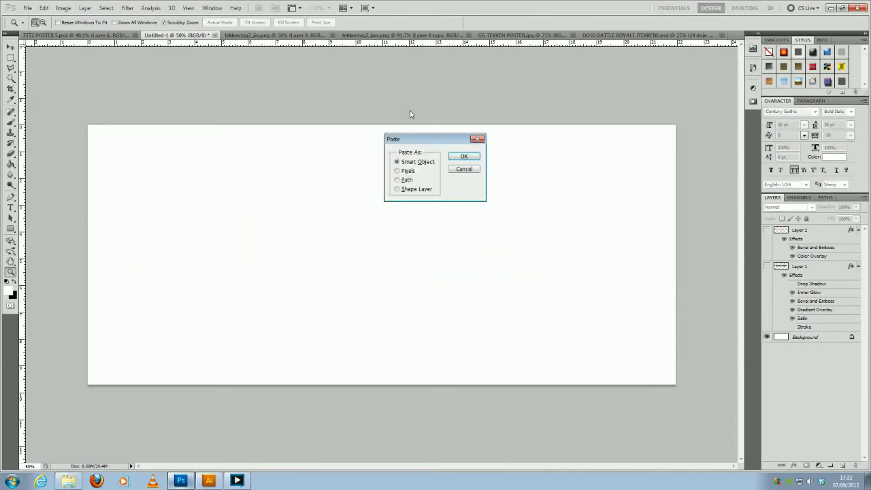
{"action": "left_click", "coordinate": [397, 180]}
{"action": "left_click", "coordinate": [462, 157]}
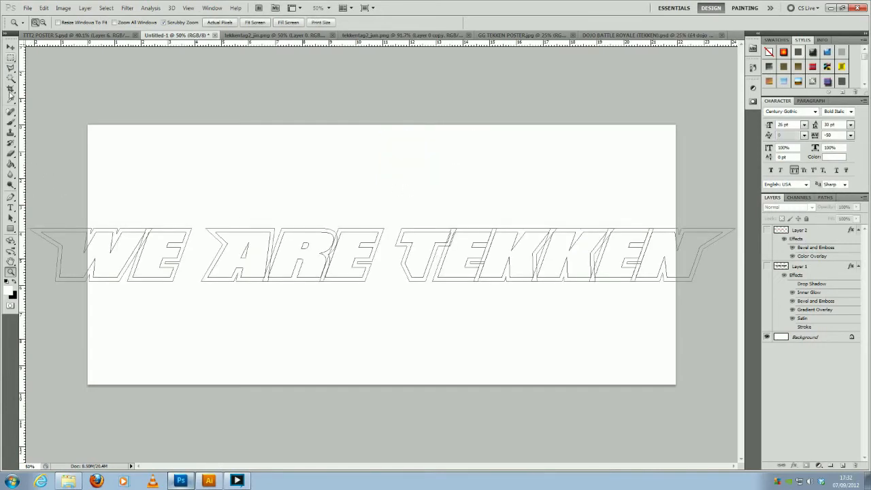
- Scale the entire lettering path proportionally to about 78% and position it centrally within the canvas
{"action": "left_click", "coordinate": [11, 217]}
{"action": "left_click_drag", "start_coordinate": [52, 199], "coordinate": [718, 318]}
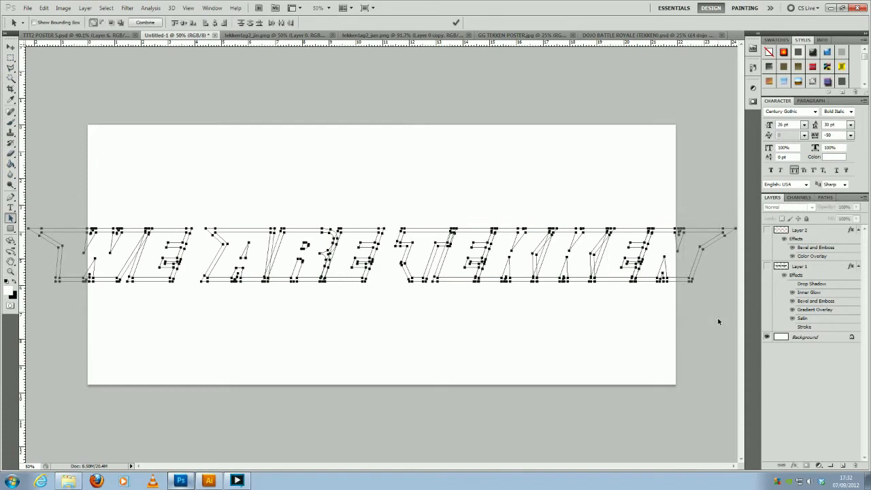
{"action": "key", "text": "ctrl+t"}
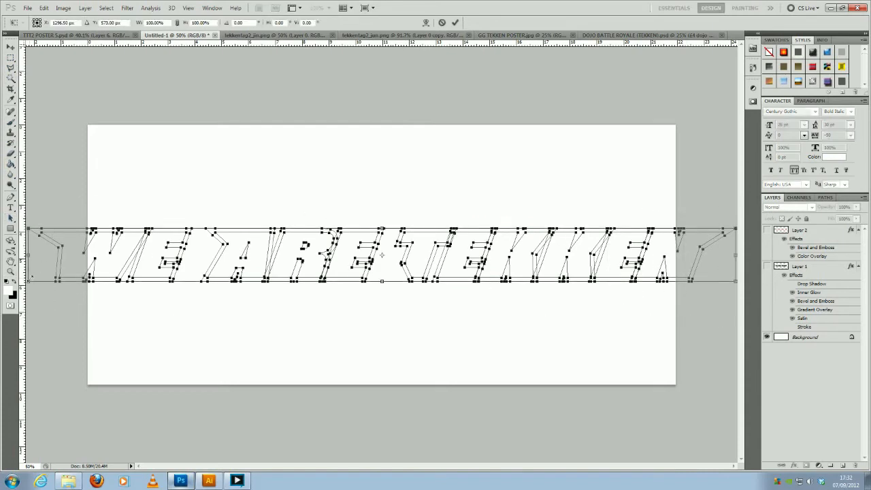
{"action": "left_click_drag", "start_coordinate": [28, 279], "coordinate": [181, 270]}
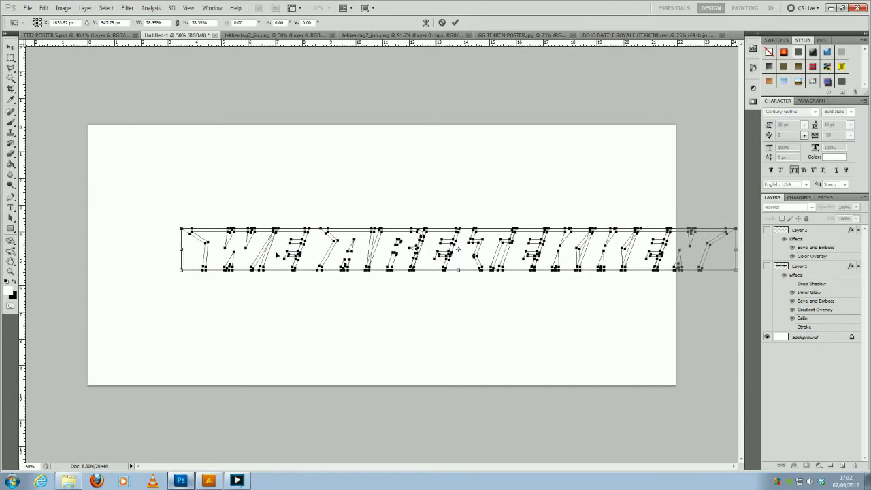
{"action": "left_click_drag", "start_coordinate": [286, 259], "coordinate": [212, 263]}
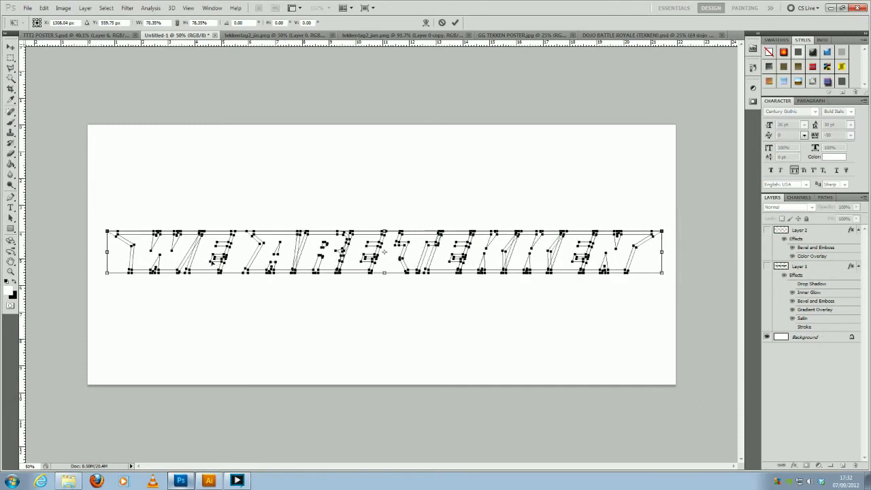
{"action": "key", "text": "Return"}
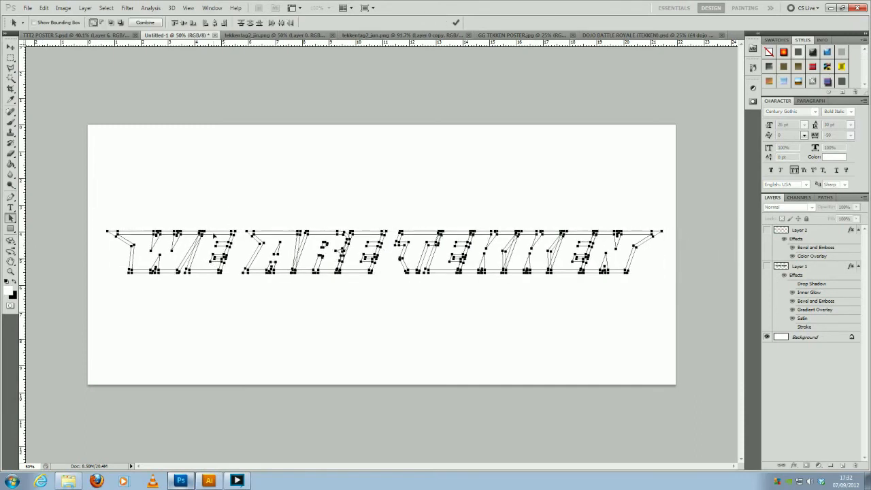
{"action": "left_click", "coordinate": [214, 208]}
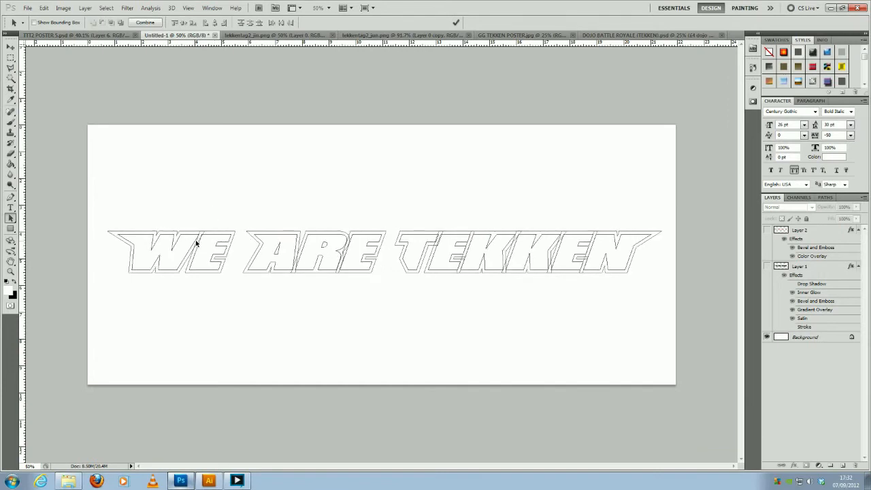
- Create a new layer above Layer 2 and fill the inner letter subpaths of "WE ARE TEKKEN" with black at 100% opacity
{"action": "left_click", "coordinate": [825, 233]}
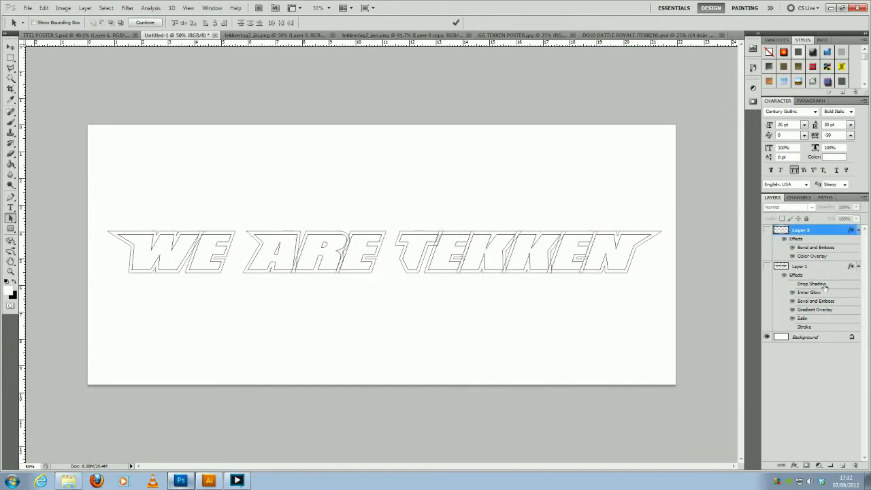
{"action": "left_click", "coordinate": [843, 464]}
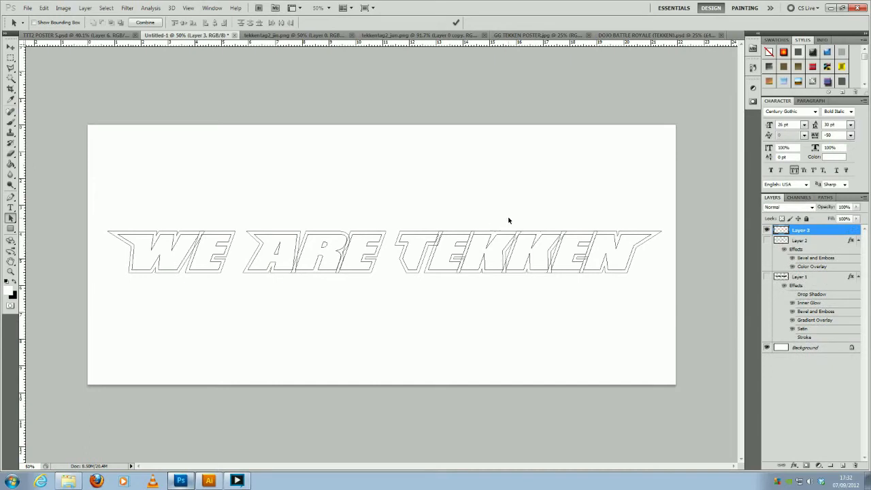
{"action": "left_click", "coordinate": [154, 243]}
{"action": "left_click", "coordinate": [215, 241], "text": "shift"}
{"action": "left_click", "coordinate": [274, 239], "text": "shift"}
{"action": "left_click", "coordinate": [331, 246], "text": "shift"}
{"action": "left_click", "coordinate": [427, 243], "text": "shift"}
{"action": "left_click", "coordinate": [450, 245], "text": "shift"}
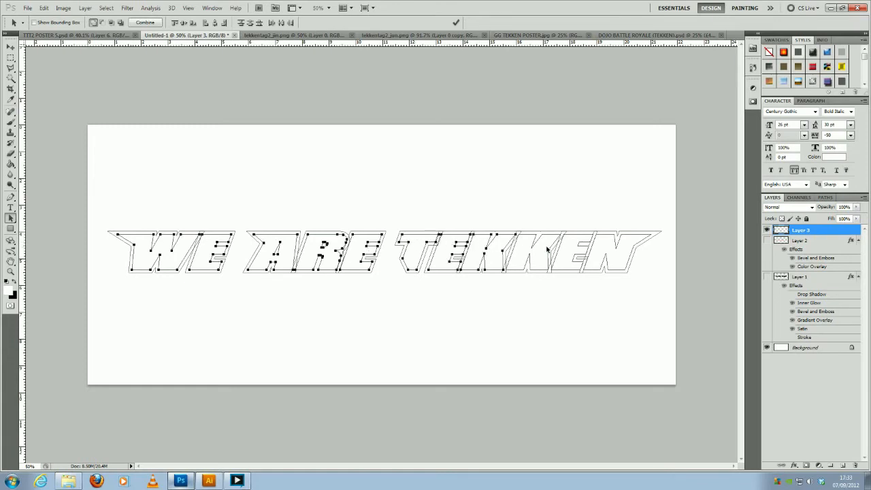
{"action": "left_click", "coordinate": [573, 243], "text": "shift"}
{"action": "right_click", "coordinate": [625, 258]}
{"action": "left_click", "coordinate": [577, 323]}
{"action": "left_click", "coordinate": [15, 281]}
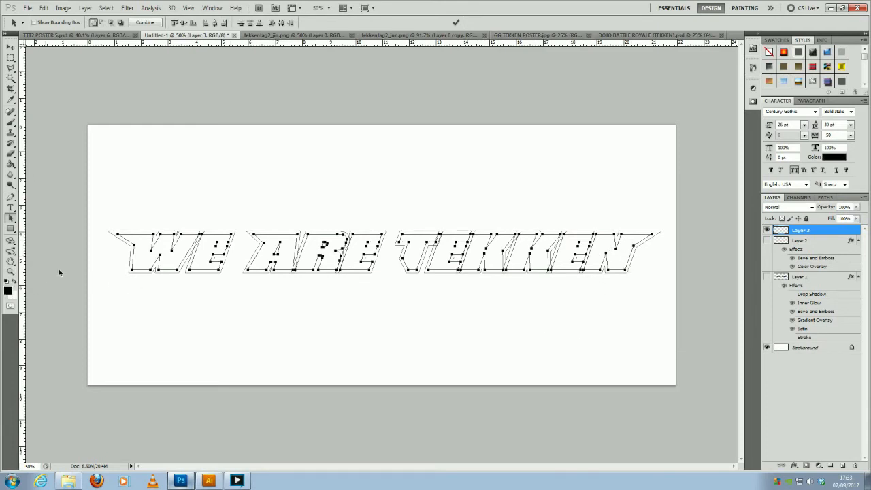
{"action": "right_click", "coordinate": [494, 252]}
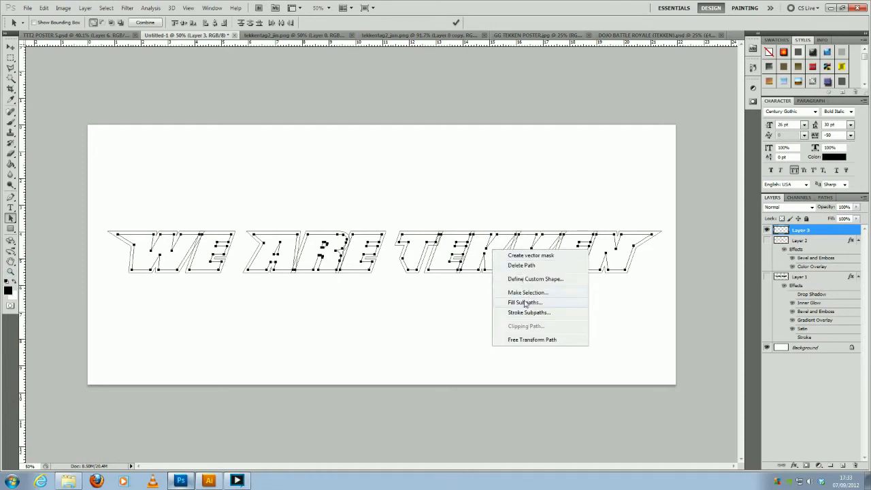
{"action": "left_click", "coordinate": [524, 304]}
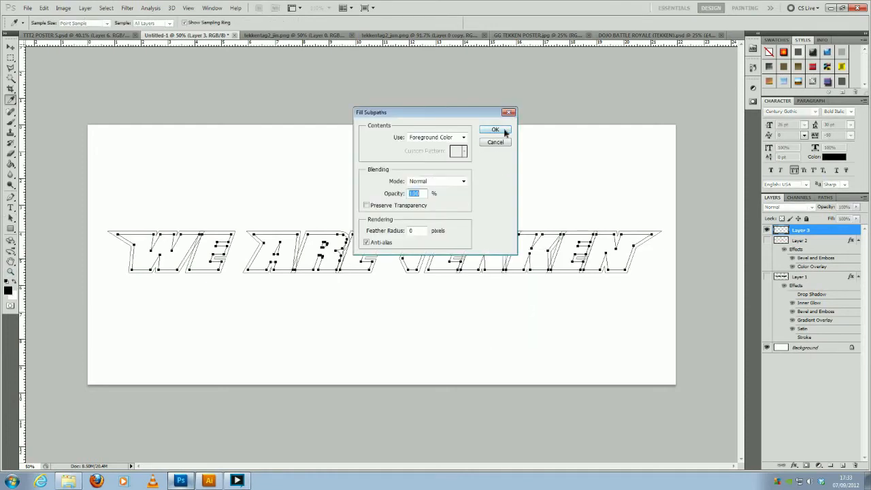
{"action": "left_click", "coordinate": [504, 131]}
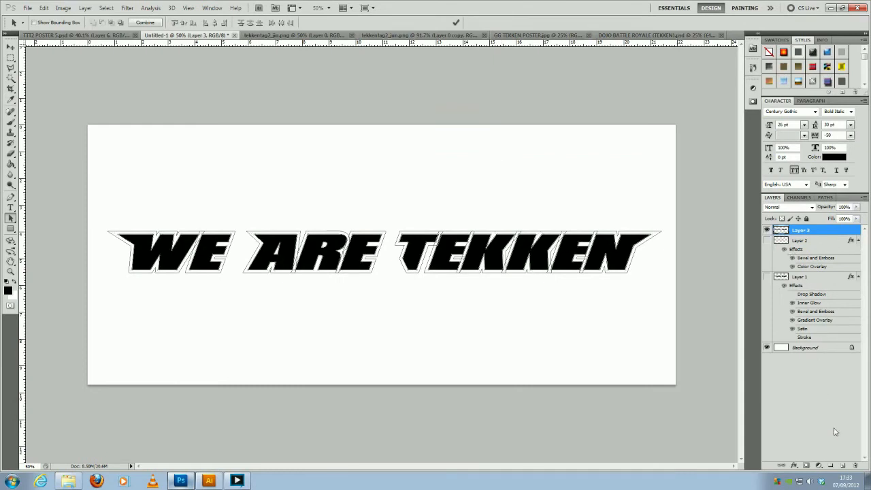
- Add a new layer above the black lettering and set the foreground colour to pure red (ff0000)
{"action": "left_click", "coordinate": [844, 464]}
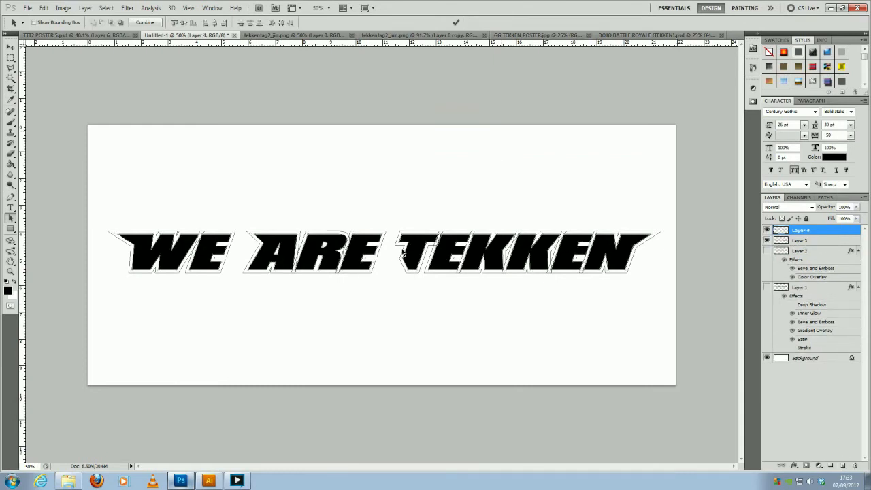
{"action": "left_click", "coordinate": [9, 291]}
{"action": "left_click_drag", "start_coordinate": [541, 292], "coordinate": [629, 259]}
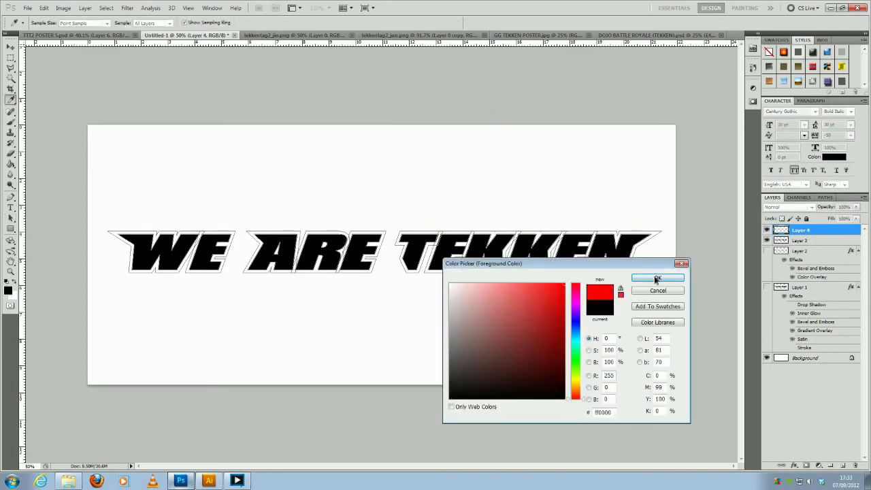
{"action": "left_click", "coordinate": [658, 278]}
- Fill the outer outline subpaths of all the "WE ARE TEKKEN" letters with the red foreground colour at 100% opacity on Layer 4
{"action": "left_click", "coordinate": [190, 235]}
{"action": "left_click", "coordinate": [219, 233], "text": "shift"}
{"action": "left_click", "coordinate": [271, 233], "text": "shift"}
{"action": "left_click", "coordinate": [340, 234], "text": "shift"}
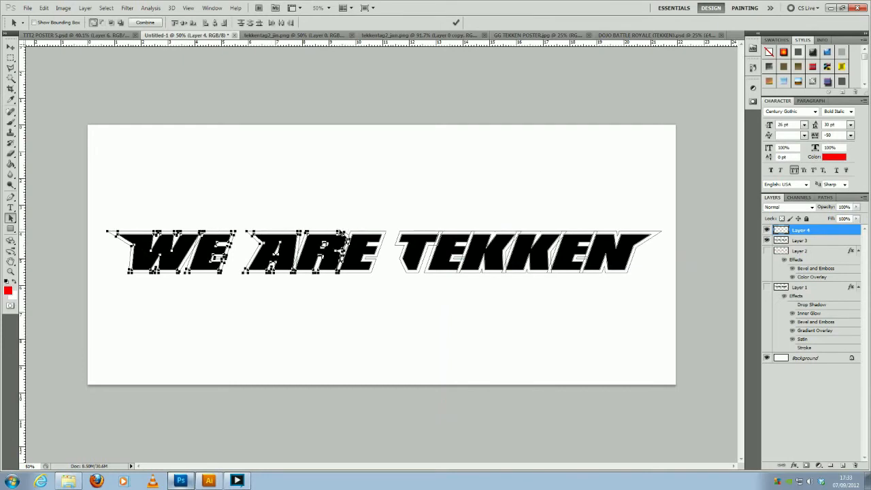
{"action": "left_click", "coordinate": [373, 235], "text": "shift"}
{"action": "left_click", "coordinate": [422, 235], "text": "shift"}
{"action": "left_click", "coordinate": [471, 234], "text": "shift"}
{"action": "left_click", "coordinate": [493, 234], "text": "shift"}
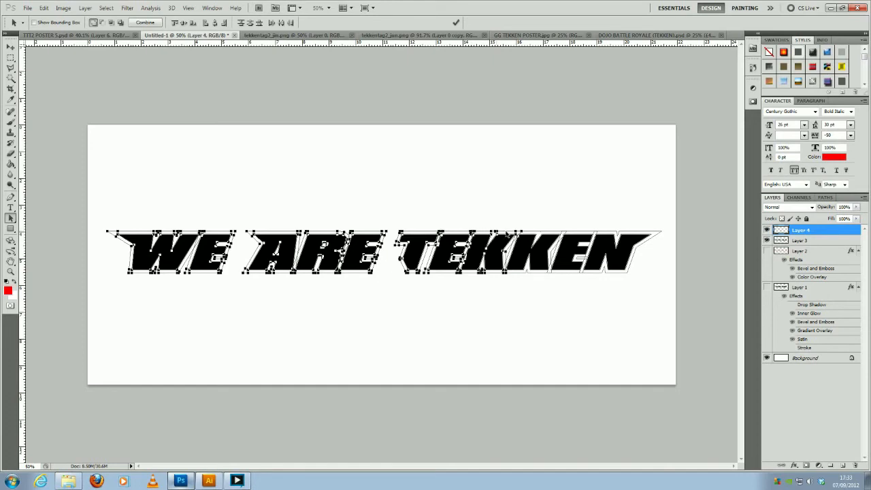
{"action": "left_click", "coordinate": [543, 234], "text": "shift"}
{"action": "left_click", "coordinate": [592, 233], "text": "shift"}
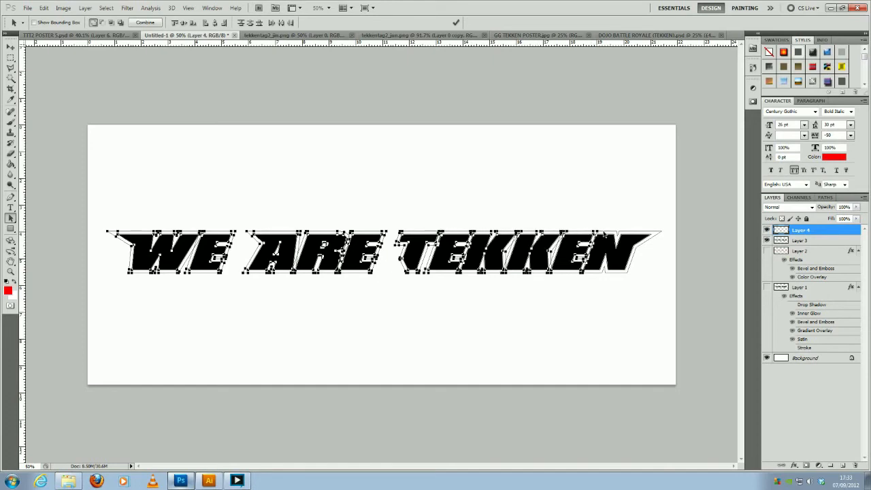
{"action": "left_click", "coordinate": [636, 235], "text": "shift"}
{"action": "right_click", "coordinate": [623, 253]}
{"action": "left_click", "coordinate": [654, 305]}
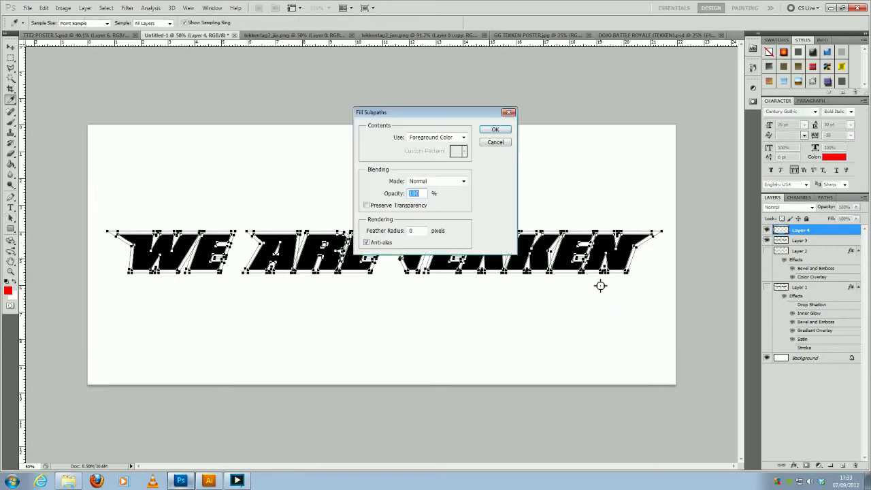
{"action": "left_click", "coordinate": [491, 134]}
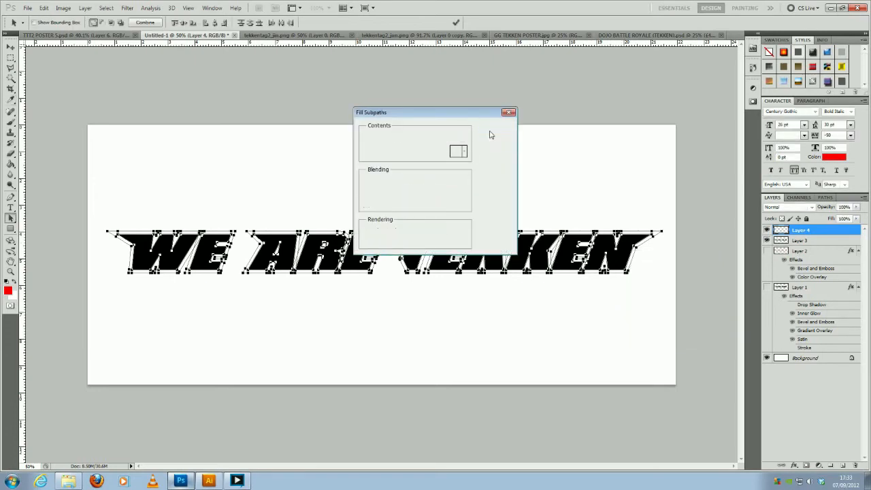
{"action": "left_click", "coordinate": [340, 174]}
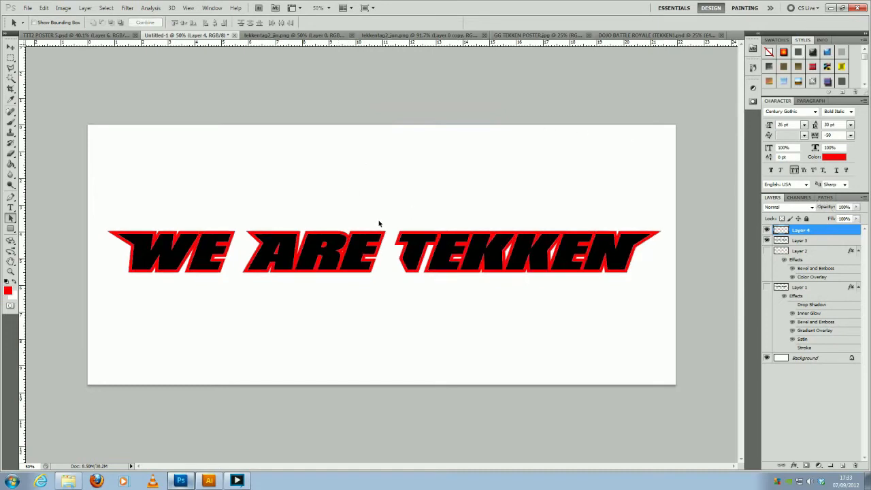
- Move Layer 3 and Layer 4 together down to the lower part of the canvas, and show Layer 2 and Layer 1
{"action": "left_click", "coordinate": [808, 241]}
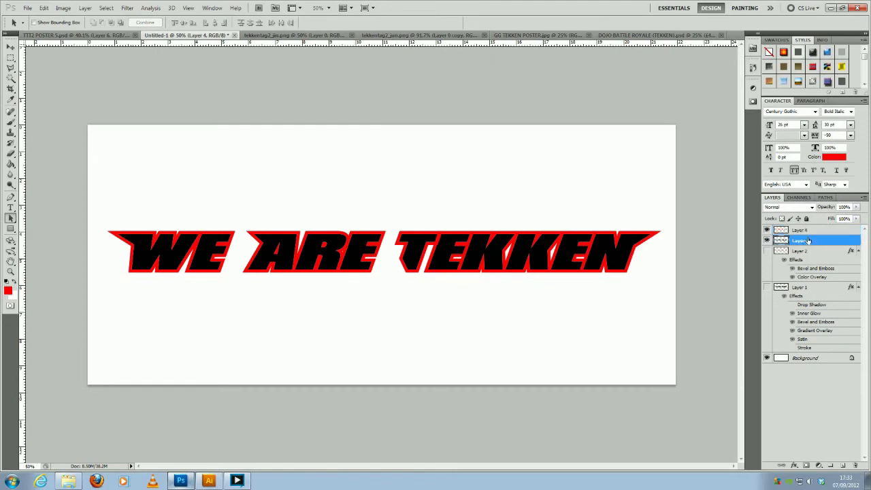
{"action": "left_click", "coordinate": [767, 252]}
{"action": "left_click", "coordinate": [767, 251]}
{"action": "left_click", "coordinate": [793, 230], "text": "ctrl"}
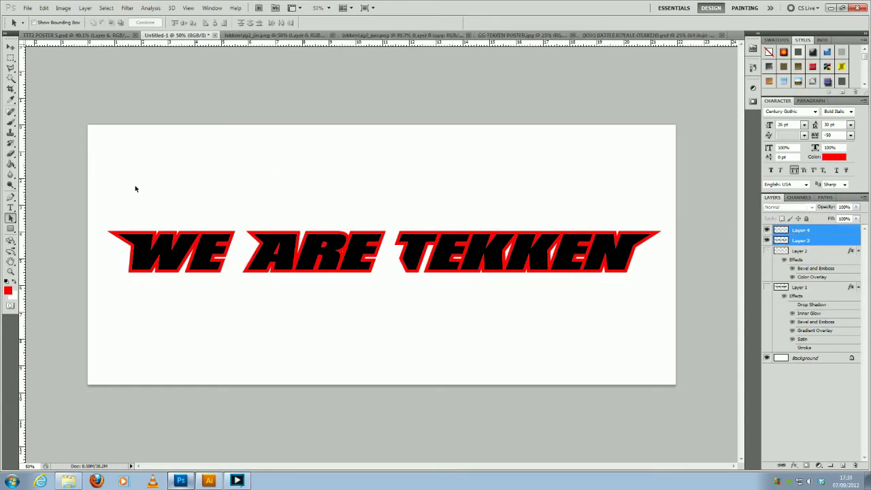
{"action": "left_click", "coordinate": [11, 47]}
{"action": "left_click_drag", "start_coordinate": [202, 248], "coordinate": [209, 329]}
{"action": "left_click", "coordinate": [476, 243]}
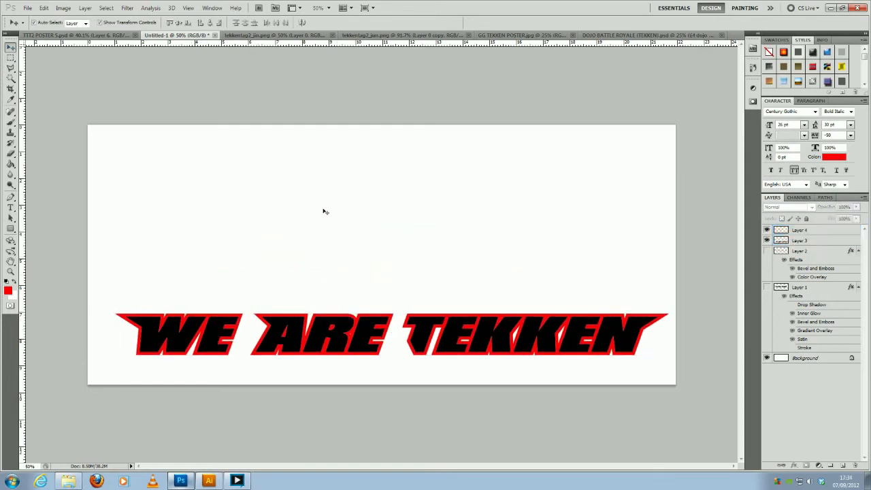
{"action": "left_click", "coordinate": [767, 252]}
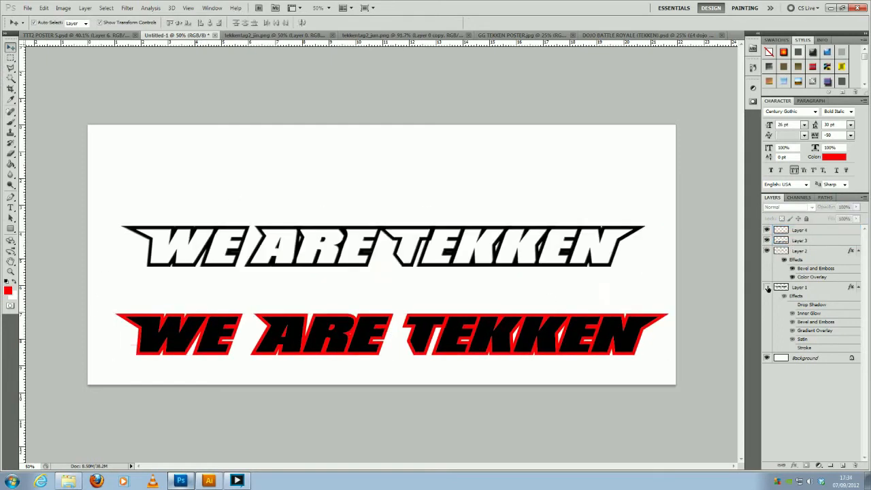
{"action": "left_click", "coordinate": [767, 287]}
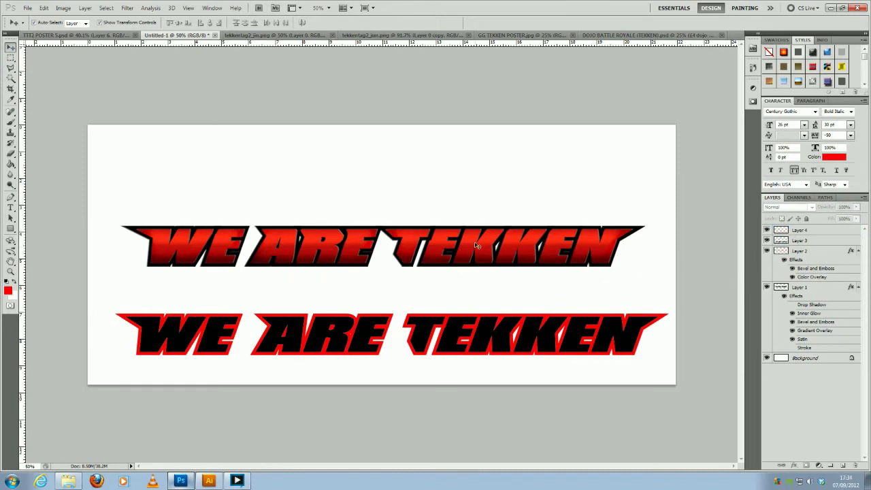
{"action": "left_click", "coordinate": [812, 241]}
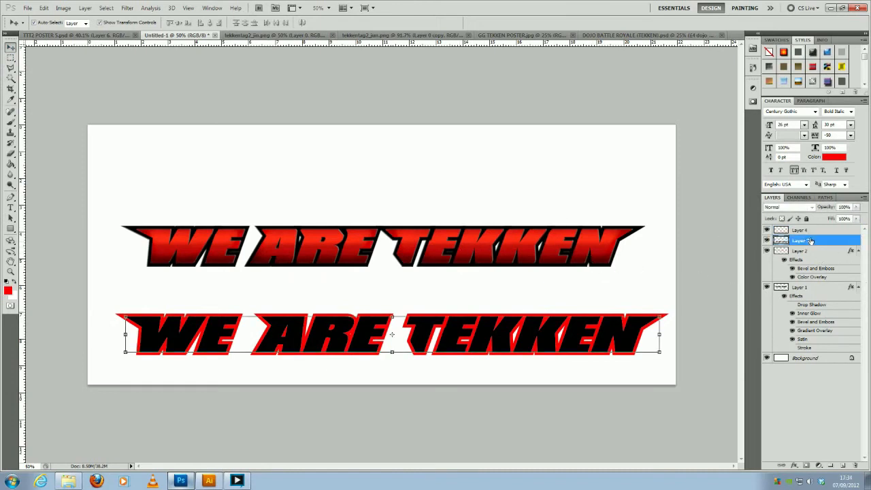
{"action": "double_click", "coordinate": [812, 241]}
{"action": "left_click", "coordinate": [648, 265]}
{"action": "left_click", "coordinate": [648, 295]}
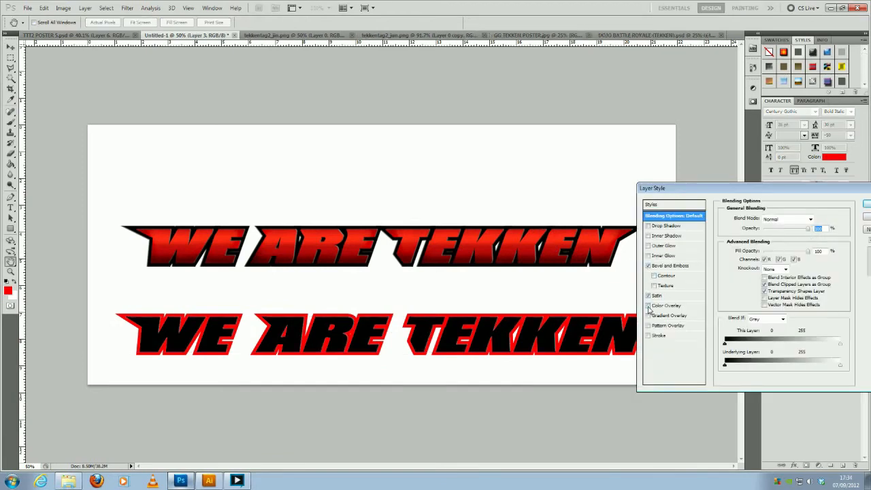
{"action": "left_click", "coordinate": [648, 305]}
{"action": "left_click", "coordinate": [648, 315]}
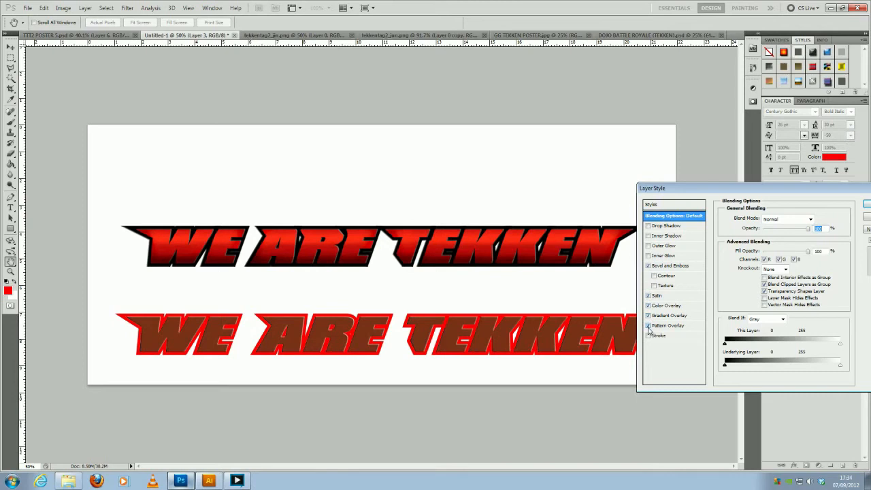
{"action": "left_click", "coordinate": [648, 326]}
{"action": "left_click", "coordinate": [648, 315]}
{"action": "left_click", "coordinate": [648, 306]}
{"action": "left_click", "coordinate": [648, 295]}
{"action": "left_click", "coordinate": [648, 265]}
{"action": "left_click", "coordinate": [867, 217]}
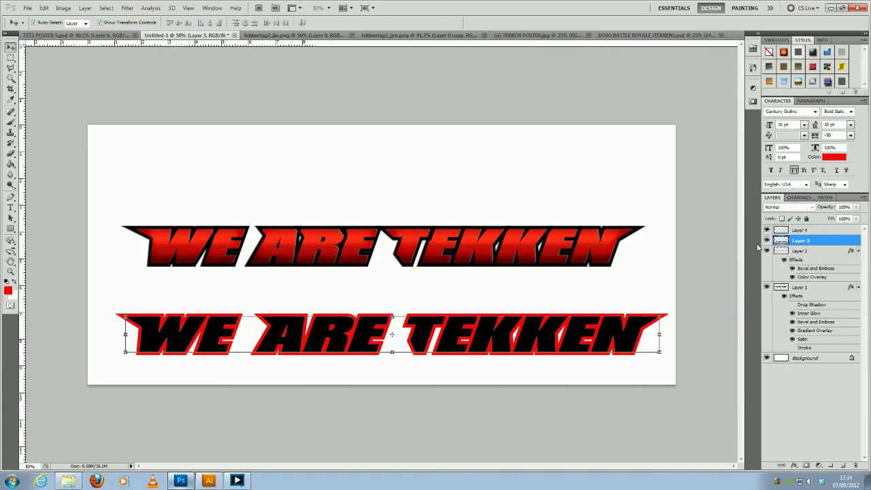
- Copy the layer style of Layer 1 and paste it onto the black lettering on Layer 3
{"action": "left_click", "coordinate": [807, 251]}
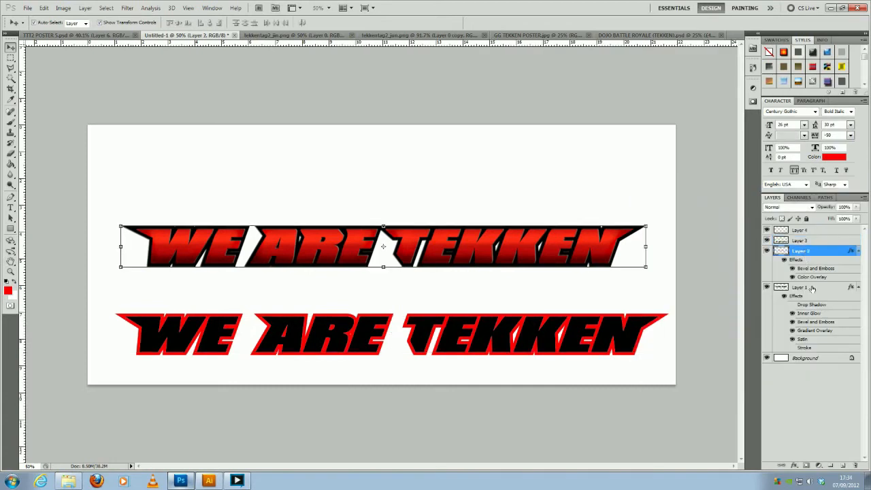
{"action": "left_click", "coordinate": [811, 287]}
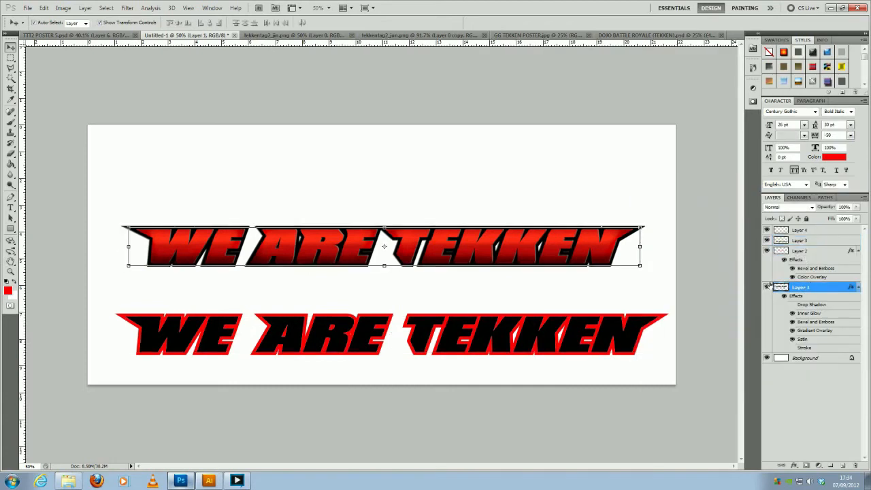
{"action": "left_click", "coordinate": [768, 286]}
{"action": "left_click", "coordinate": [768, 287]}
{"action": "right_click", "coordinate": [819, 286]}
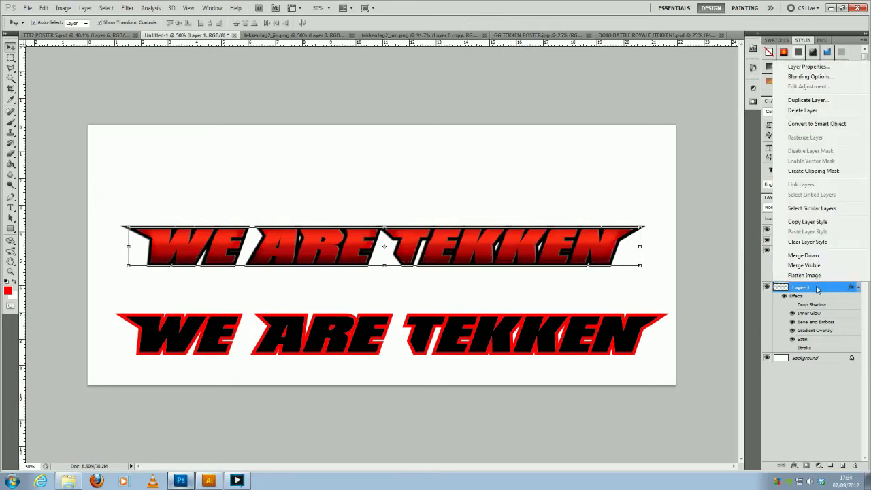
{"action": "left_click", "coordinate": [817, 223]}
{"action": "left_click", "coordinate": [808, 241]}
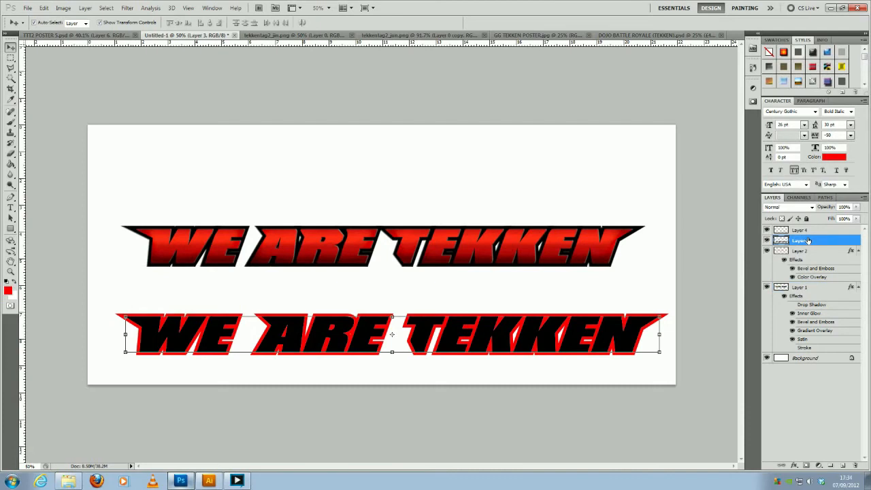
{"action": "right_click", "coordinate": [809, 241]}
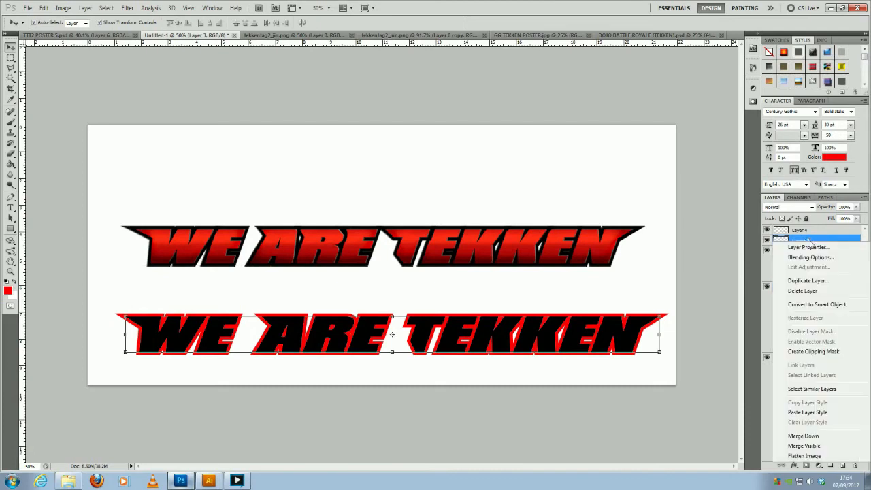
{"action": "left_click", "coordinate": [829, 413]}
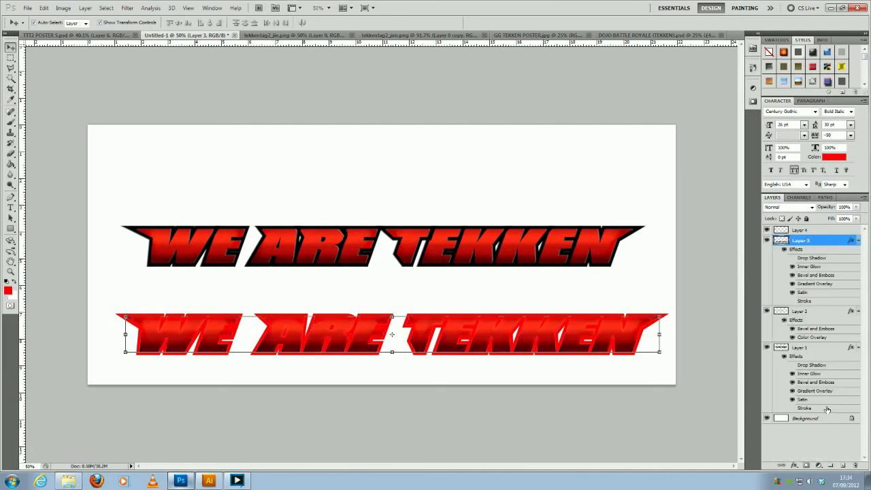
{"action": "left_click", "coordinate": [478, 280]}
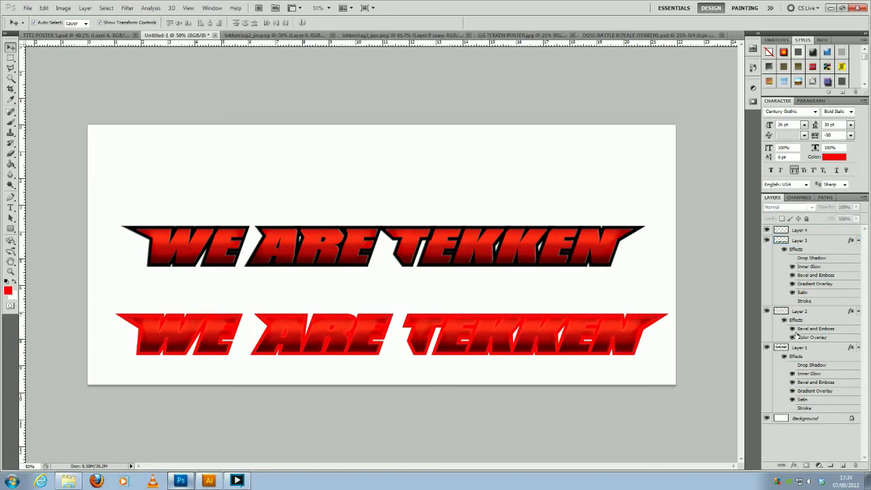
- Apply a black Color Overlay in Normal blend mode to the red outline lettering on Layer 4
{"action": "left_click", "coordinate": [810, 231]}
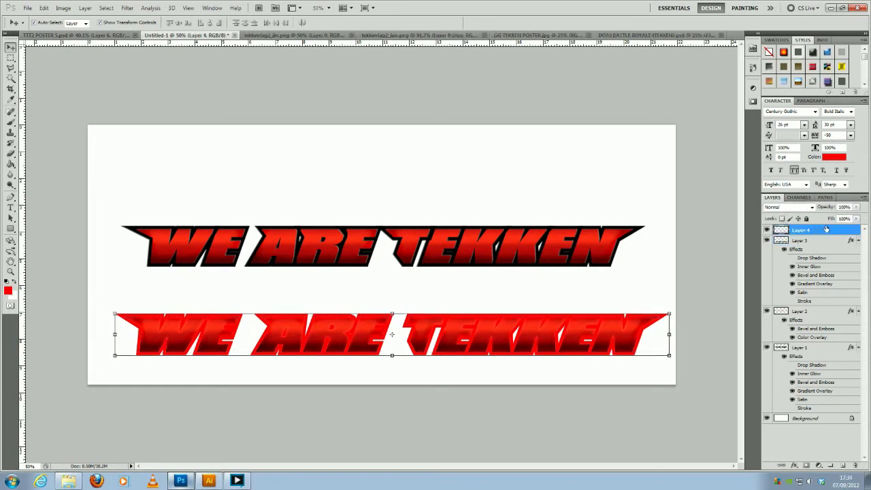
{"action": "double_click", "coordinate": [826, 230]}
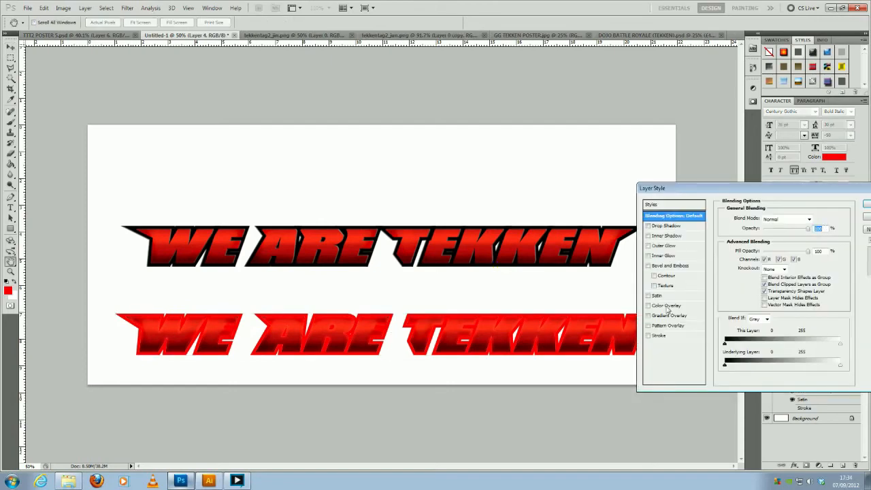
{"action": "left_click", "coordinate": [668, 307]}
{"action": "left_click", "coordinate": [813, 219]}
{"action": "left_click", "coordinate": [571, 403]}
{"action": "left_click", "coordinate": [658, 278]}
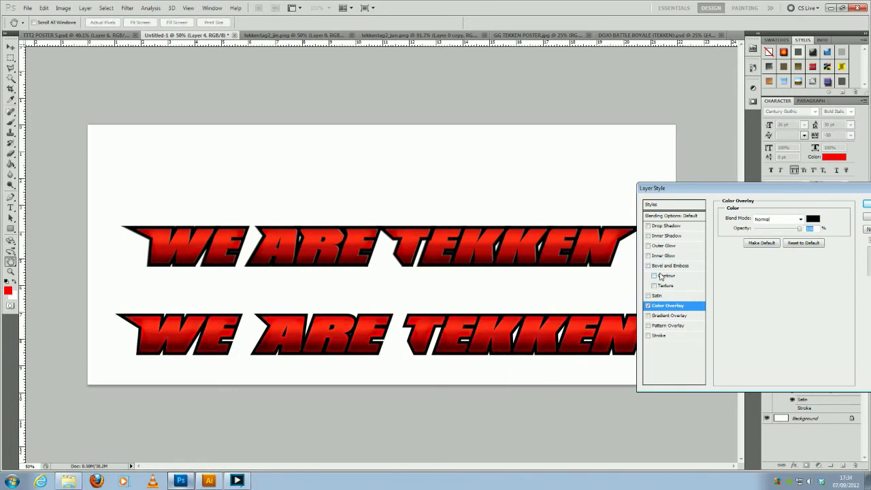
{"action": "left_click", "coordinate": [866, 204]}
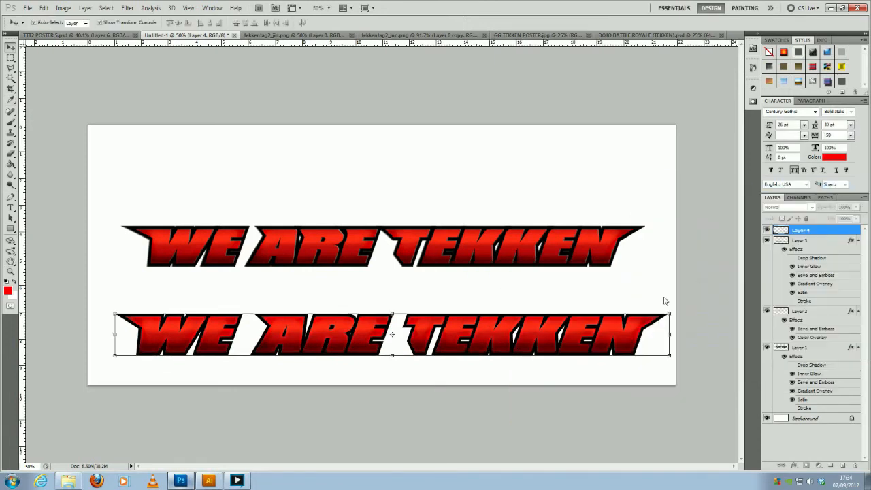
{"action": "key", "text": "m"}
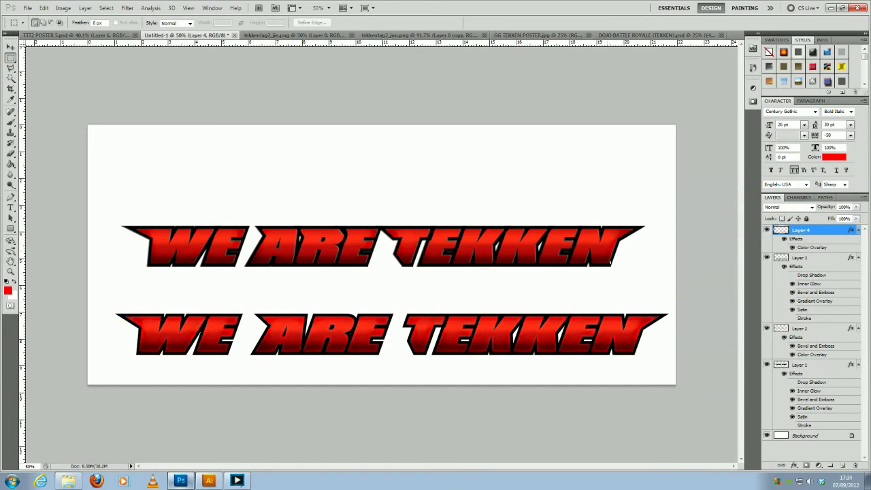
- Display the stored work path over the artwork and hide it again
{"action": "left_click", "coordinate": [829, 198]}
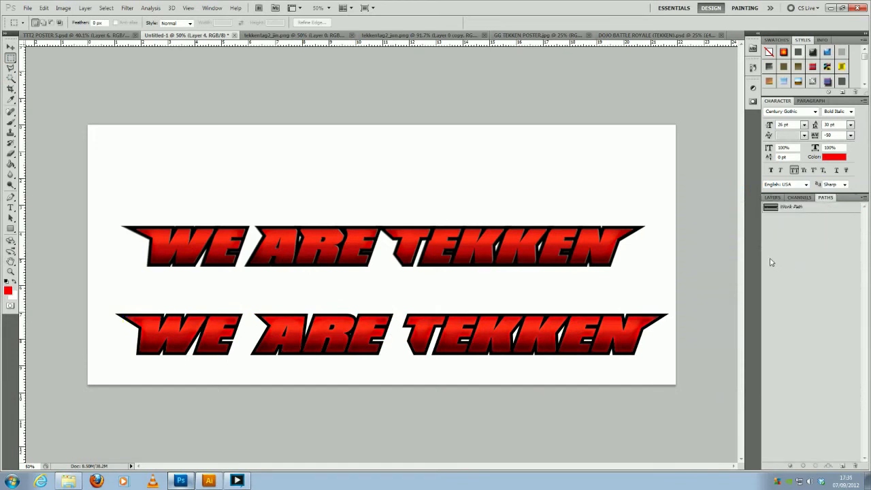
{"action": "left_click", "coordinate": [796, 207]}
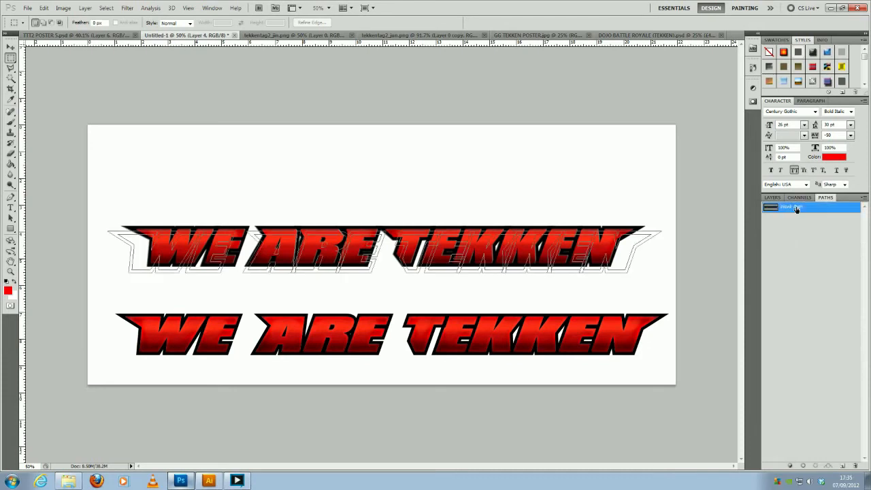
{"action": "left_click", "coordinate": [786, 272]}
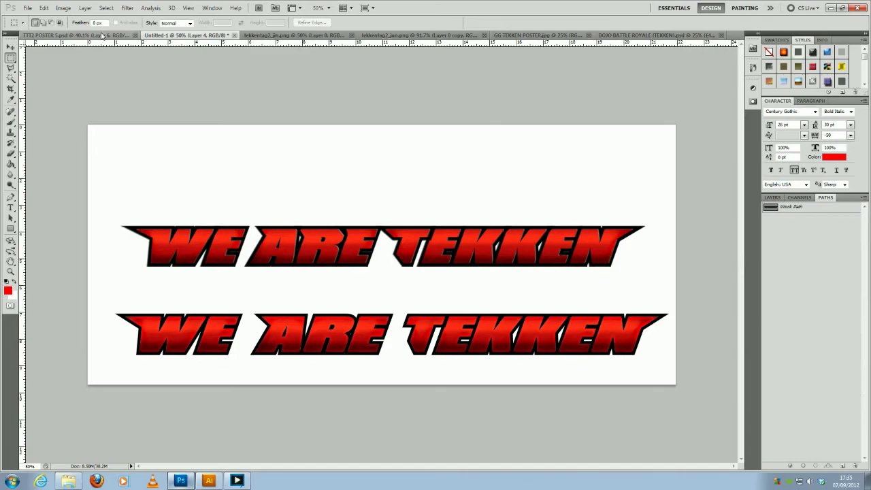
- Switch to the TTT2 poster document and examine the Tekken Tag Tournament 2 logo and the "WE ARE TEKKEN" title up close
{"action": "left_click", "coordinate": [78, 35]}
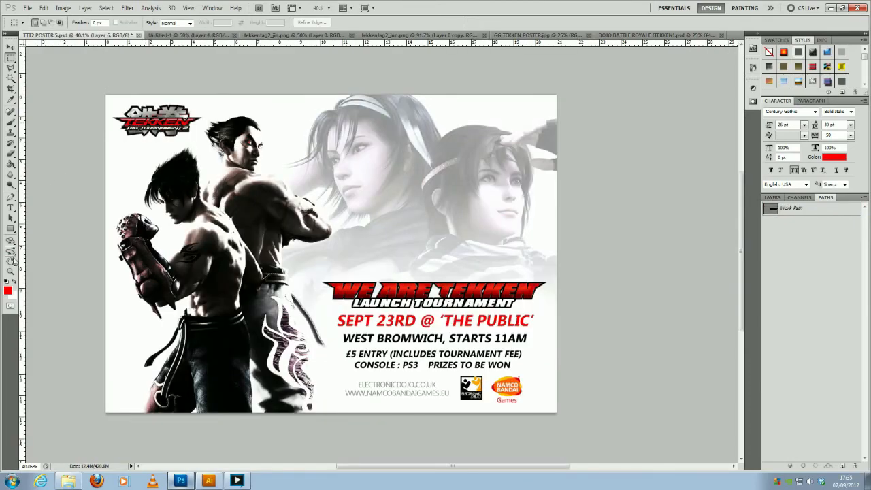
{"action": "left_click", "coordinate": [11, 271]}
{"action": "left_click_drag", "start_coordinate": [149, 113], "coordinate": [203, 119]}
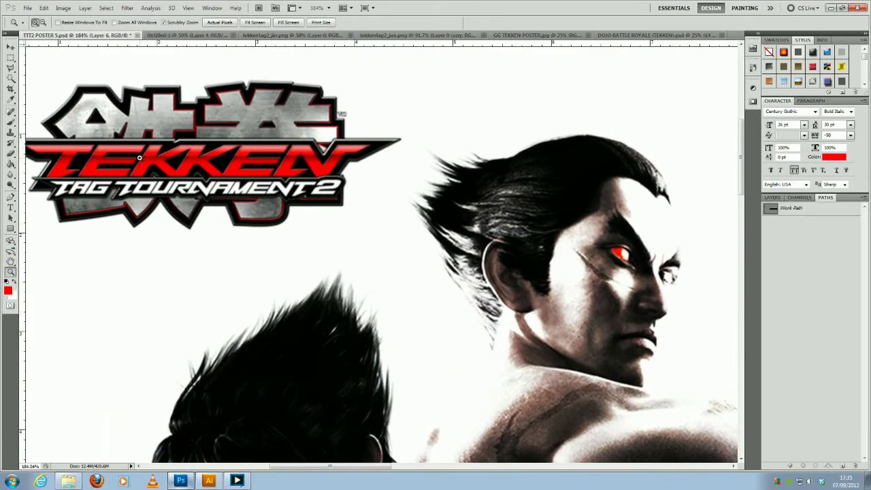
{"action": "left_click_drag", "start_coordinate": [454, 215], "coordinate": [400, 214]}
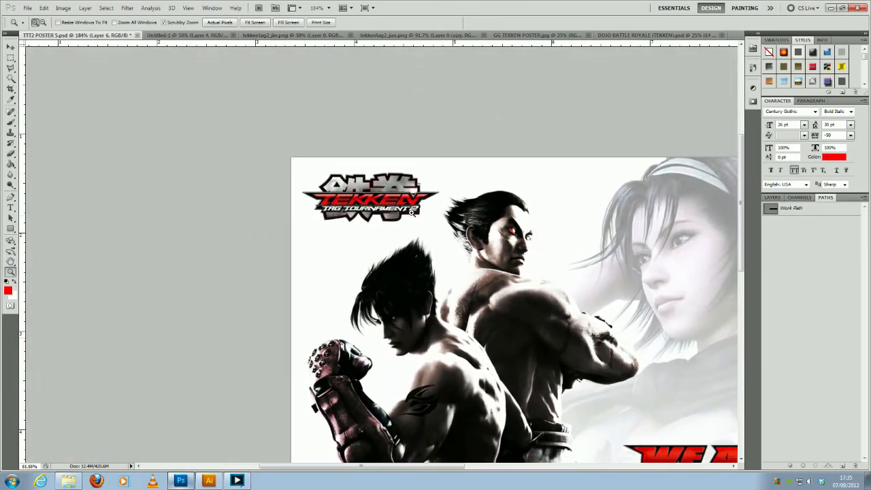
{"action": "left_click_drag", "start_coordinate": [560, 375], "coordinate": [453, 302]}
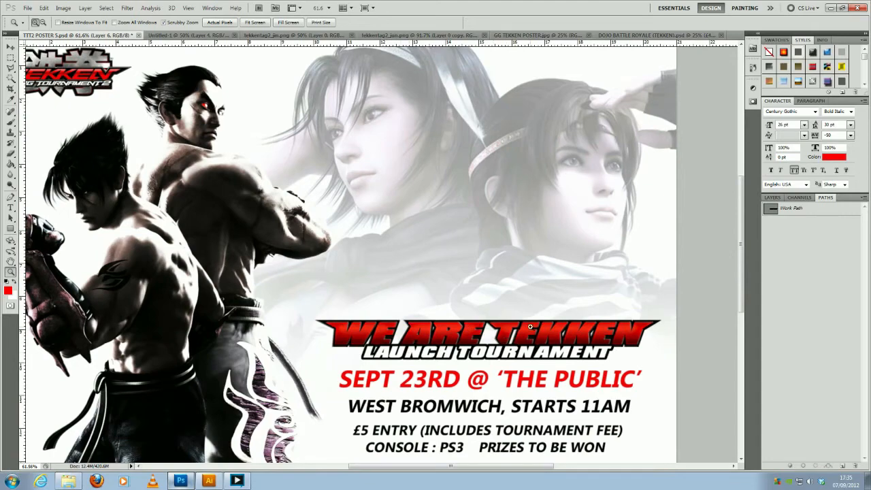
{"action": "left_click_drag", "start_coordinate": [332, 236], "coordinate": [310, 233]}
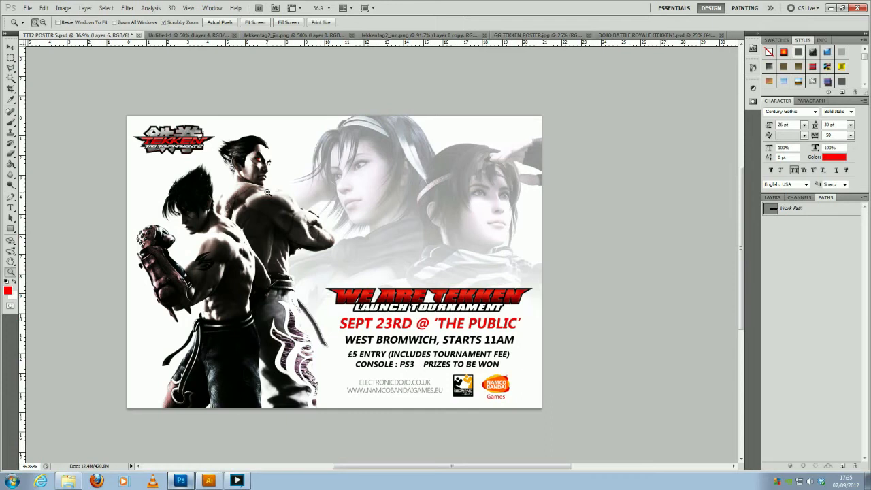
- Compare the finished title document, the tekkentag2_jin image and the GG TEKKEN POSTER, ending on the TTT2 poster
{"action": "left_click", "coordinate": [198, 36]}
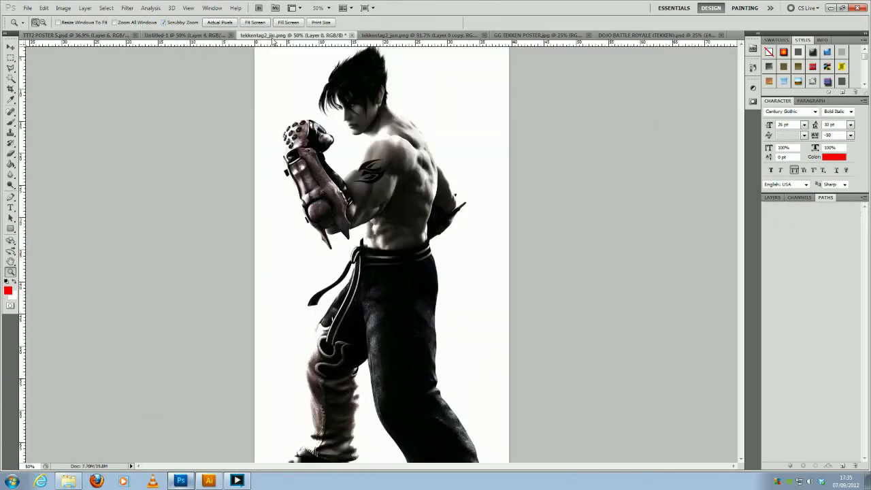
{"action": "left_click", "coordinate": [274, 36]}
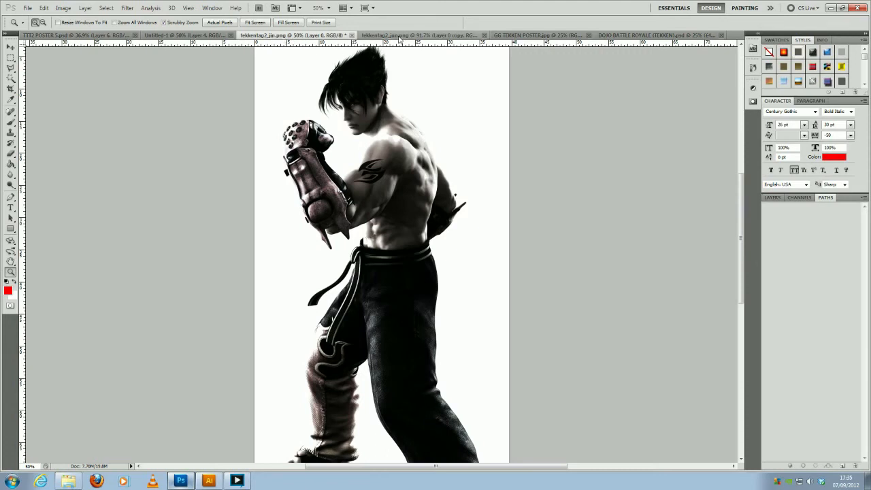
{"action": "left_click", "coordinate": [532, 36]}
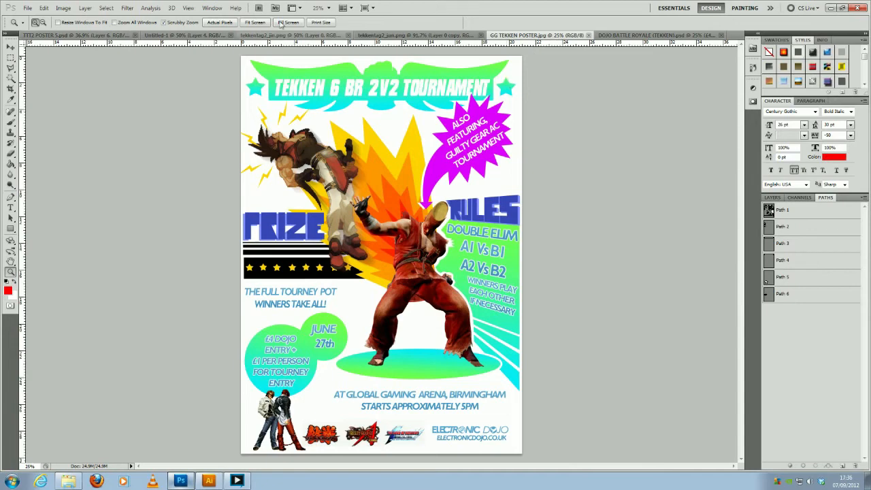
{"action": "left_click", "coordinate": [91, 36]}
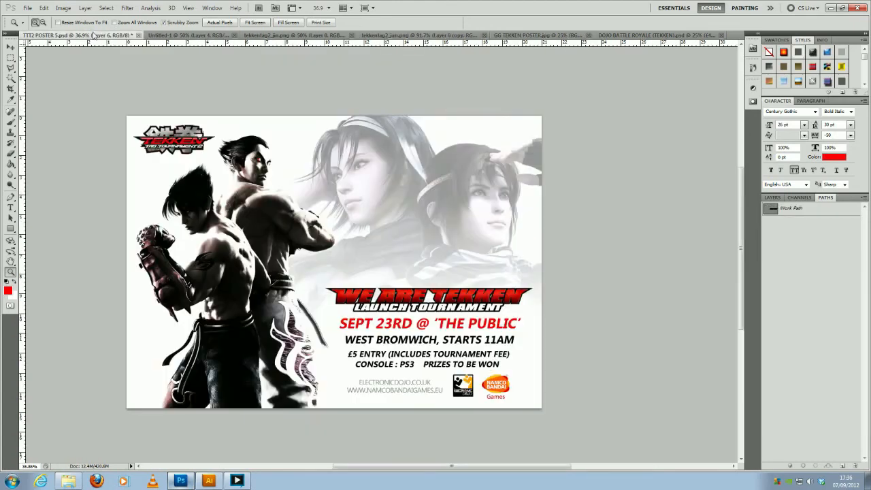
- Open the GG TEKKEN POSTER document and examine its fighter artwork, the event details and the row of game logos up close
{"action": "left_click", "coordinate": [563, 36]}
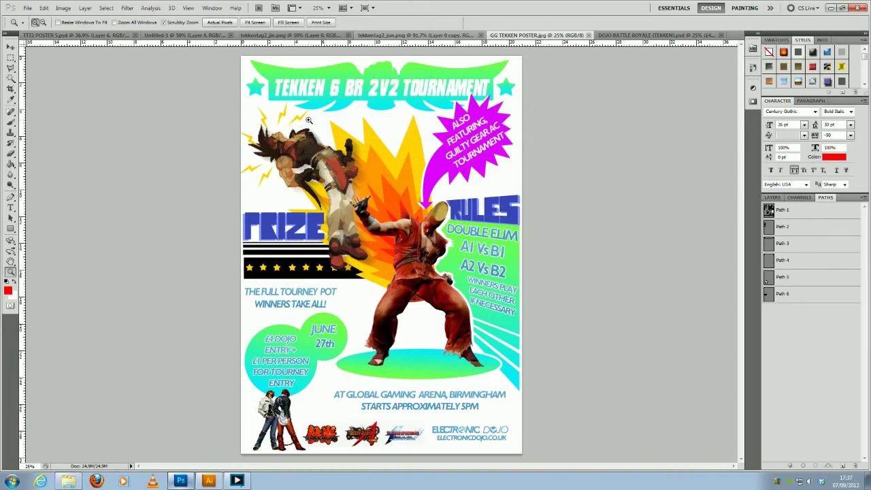
{"action": "left_click", "coordinate": [309, 146]}
{"action": "left_click", "coordinate": [310, 146]}
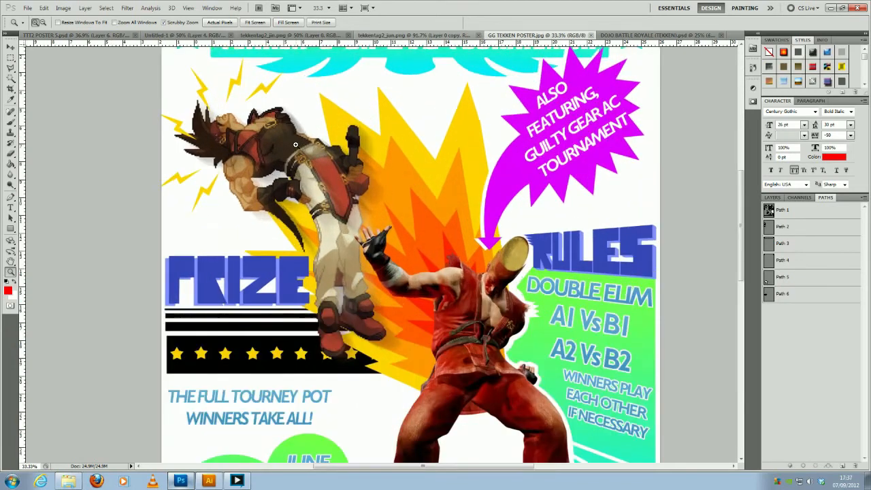
{"action": "left_click_drag", "start_coordinate": [492, 333], "coordinate": [456, 218]}
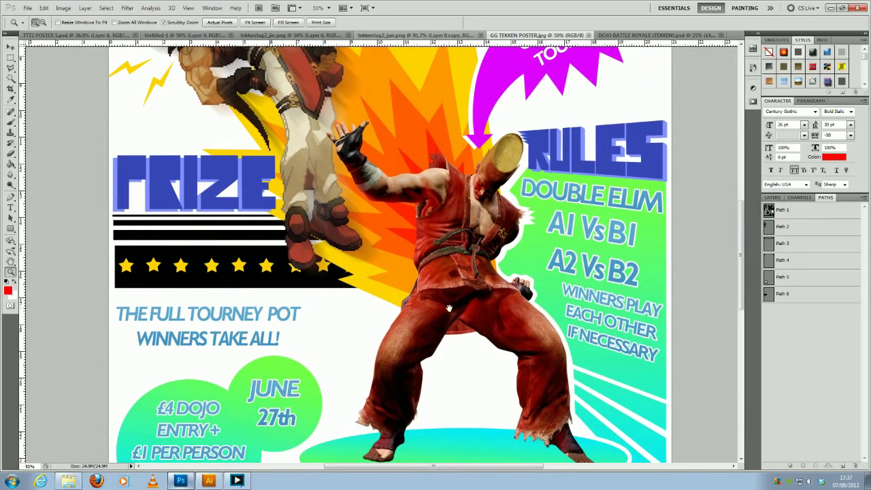
{"action": "scroll", "coordinate": [449, 309], "scroll_direction": "down", "scroll_amount": 5}
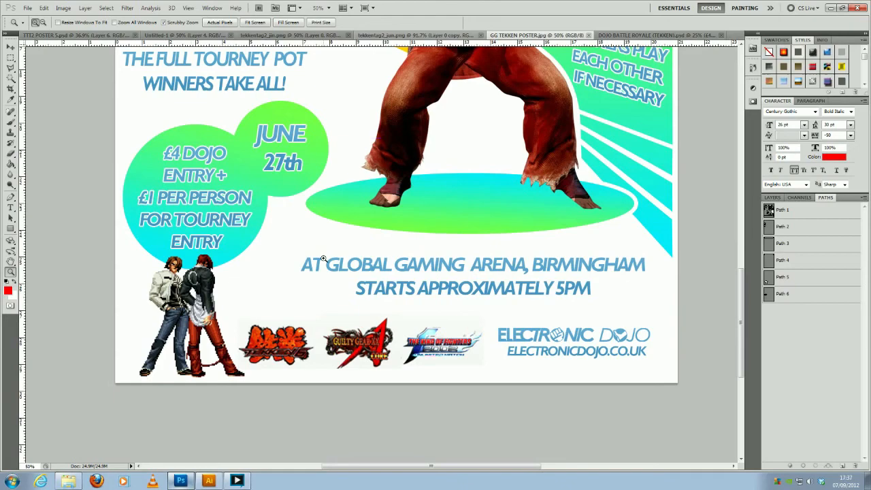
{"action": "left_click_drag", "start_coordinate": [324, 259], "coordinate": [307, 259]}
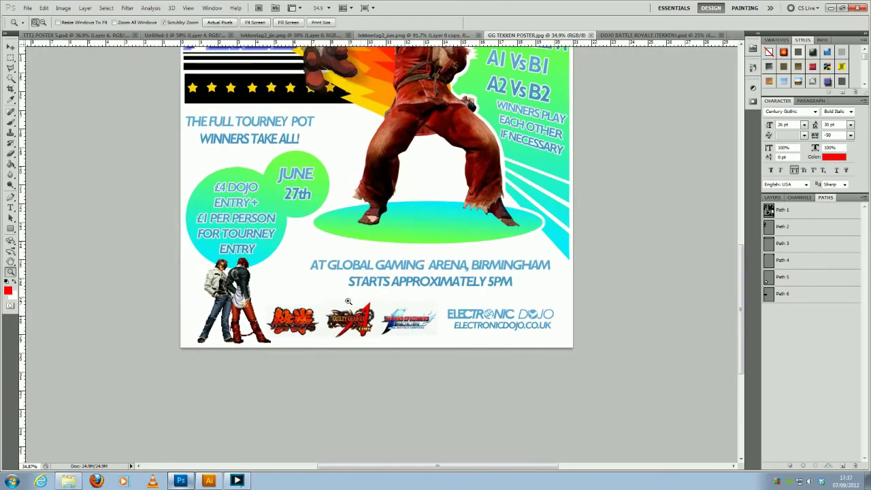
{"action": "left_click_drag", "start_coordinate": [310, 309], "coordinate": [346, 311]}
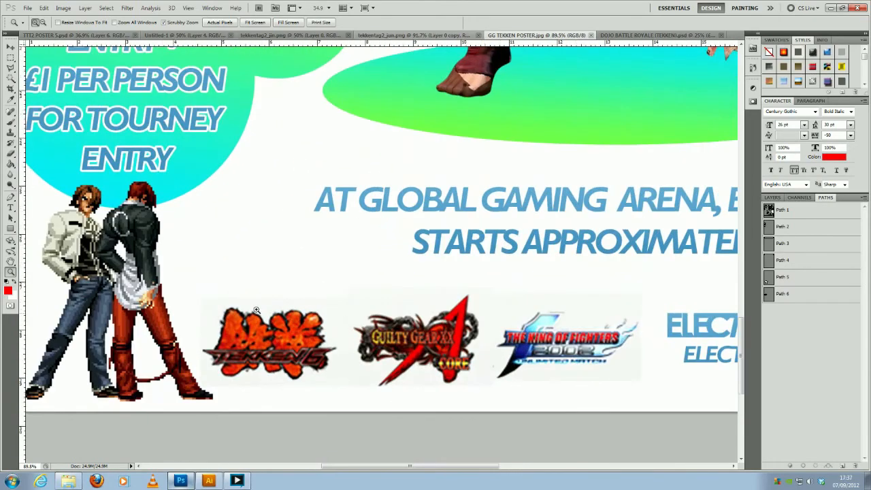
{"action": "left_click_drag", "start_coordinate": [483, 262], "coordinate": [438, 261]}
{"action": "left_click_drag", "start_coordinate": [498, 185], "coordinate": [430, 320]}
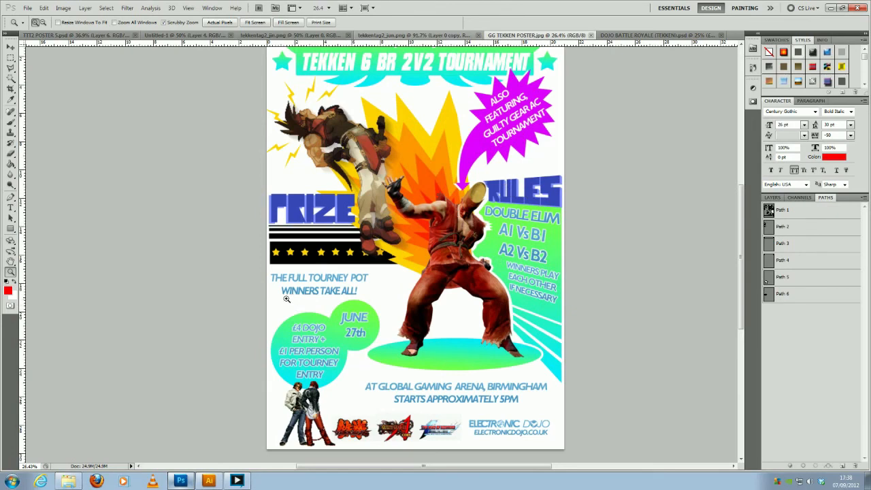
- Inspect the blue "PRIZE" lettering and the starred black banner beneath it, ending on the whole poster
{"action": "left_click_drag", "start_coordinate": [299, 211], "coordinate": [332, 202]}
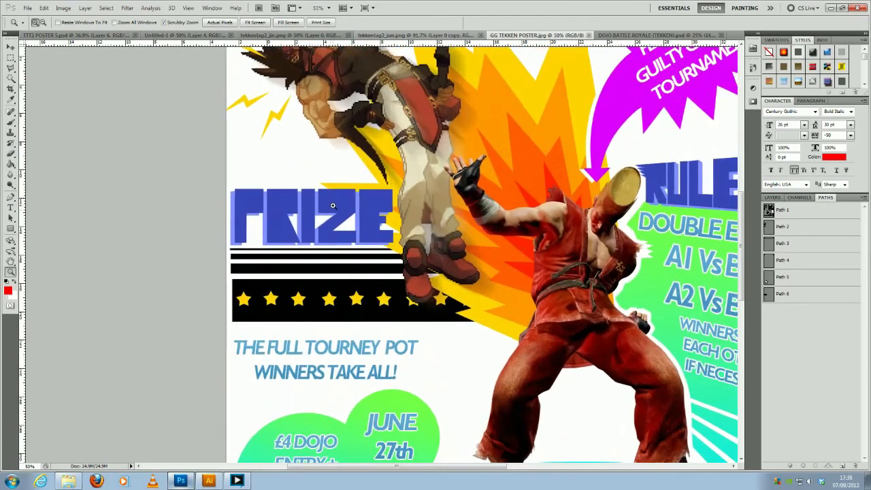
{"action": "left_click", "coordinate": [332, 203]}
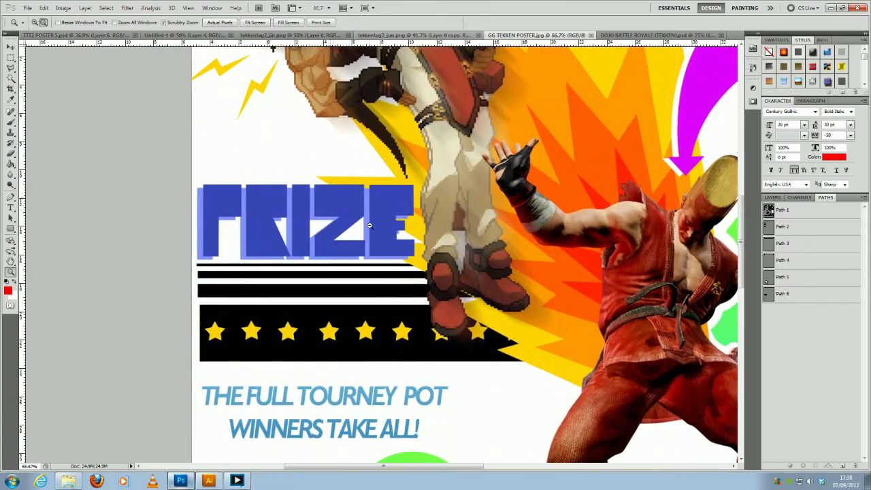
{"action": "left_click", "coordinate": [369, 224], "text": "alt"}
{"action": "left_click", "coordinate": [369, 224], "text": "alt"}
{"action": "left_click", "coordinate": [388, 224], "text": "alt"}
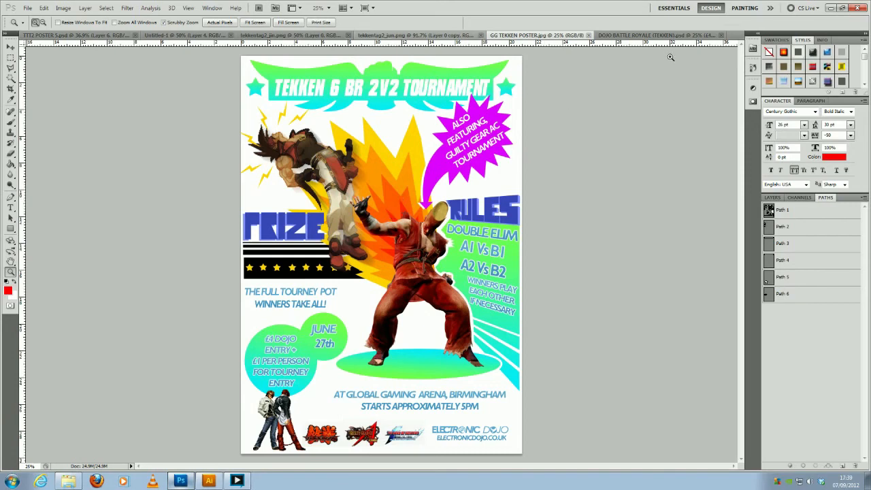
- Switch to the DOJO BATTLE ROYALE (TEKKEN) poster and examine the two fighters, their glow and the lightning background up close
{"action": "left_click", "coordinate": [649, 36]}
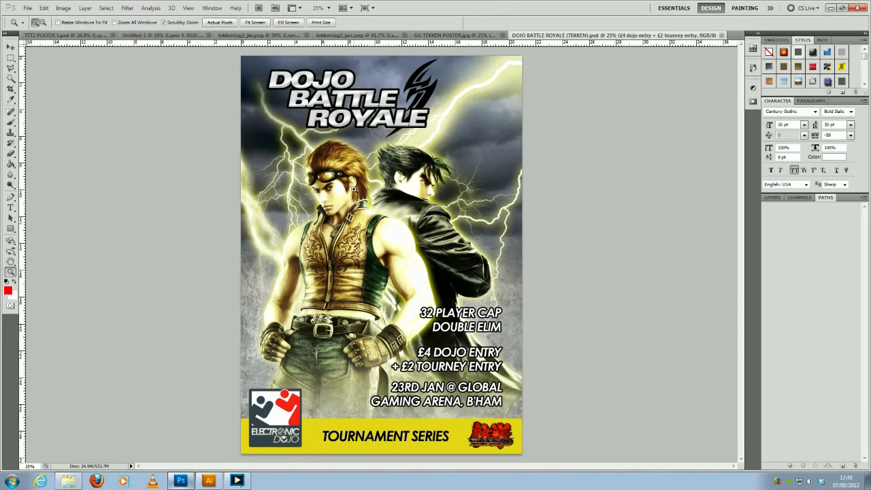
{"action": "left_click", "coordinate": [391, 198]}
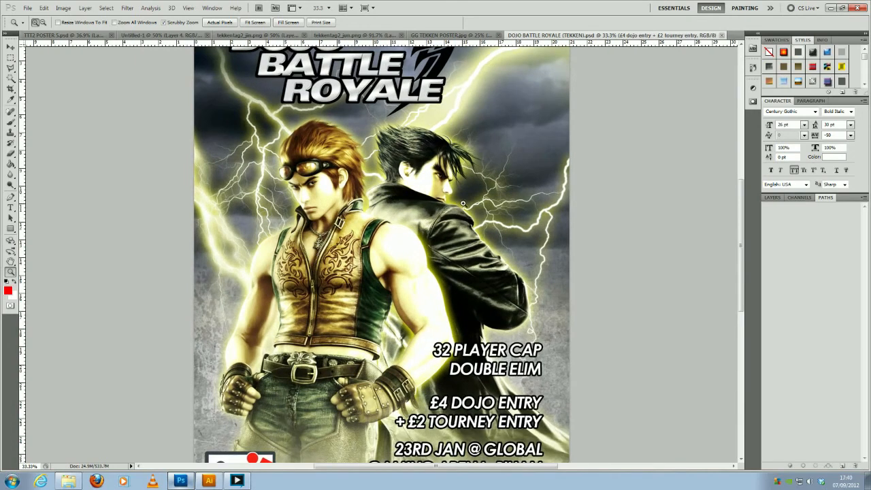
{"action": "left_click", "coordinate": [436, 135], "text": "alt"}
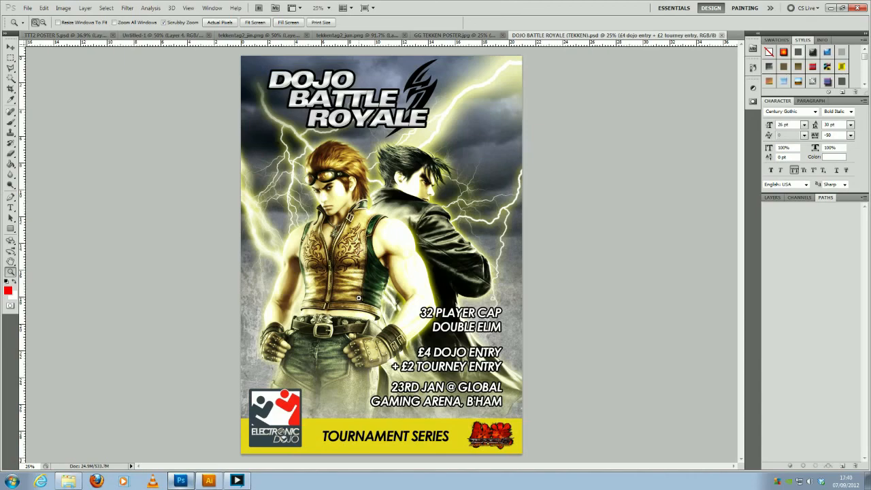
{"action": "left_click_drag", "start_coordinate": [411, 252], "coordinate": [428, 248]}
{"action": "left_click", "coordinate": [427, 248]}
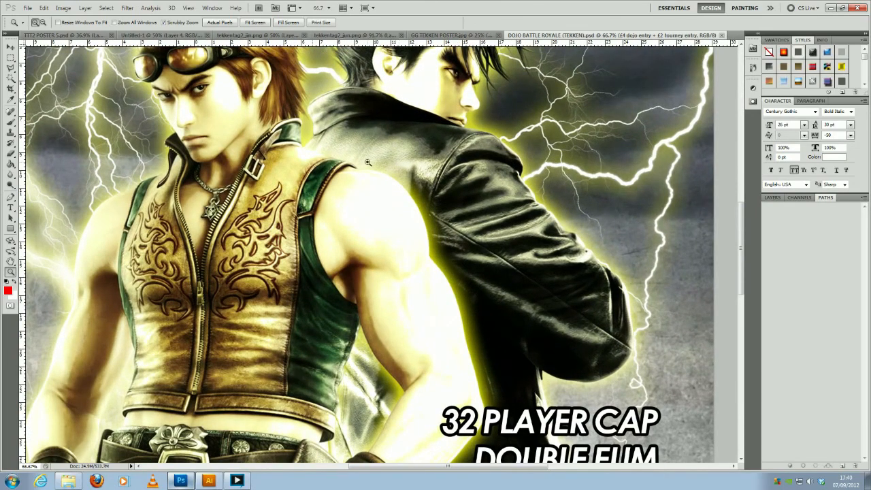
{"action": "left_click_drag", "start_coordinate": [327, 155], "coordinate": [317, 254]}
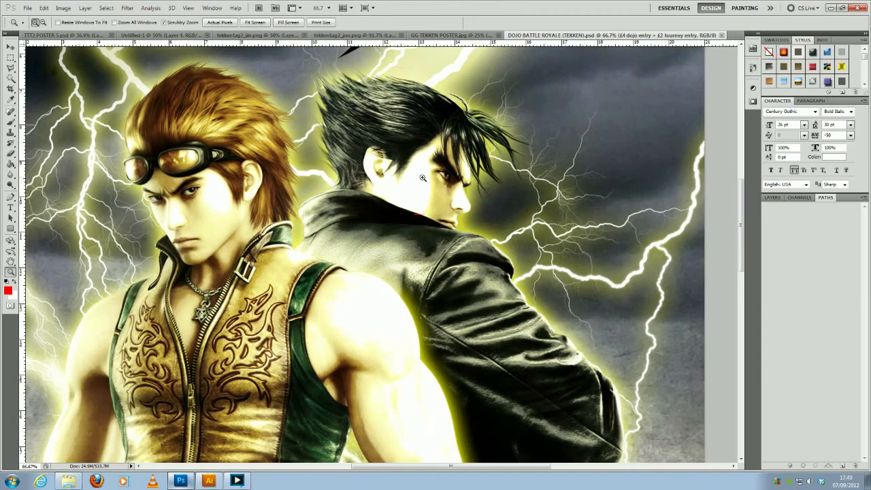
{"action": "left_click", "coordinate": [366, 195], "text": "alt"}
{"action": "left_click", "coordinate": [366, 195], "text": "alt"}
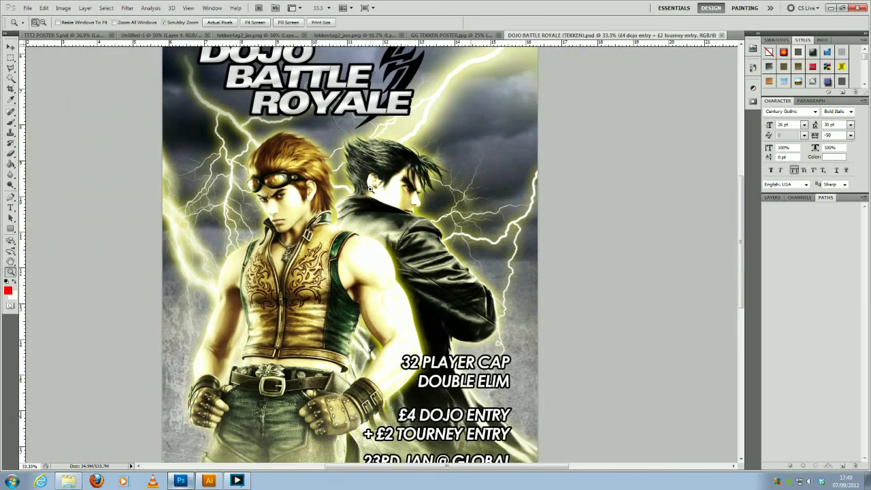
{"action": "left_click", "coordinate": [367, 194], "text": "alt"}
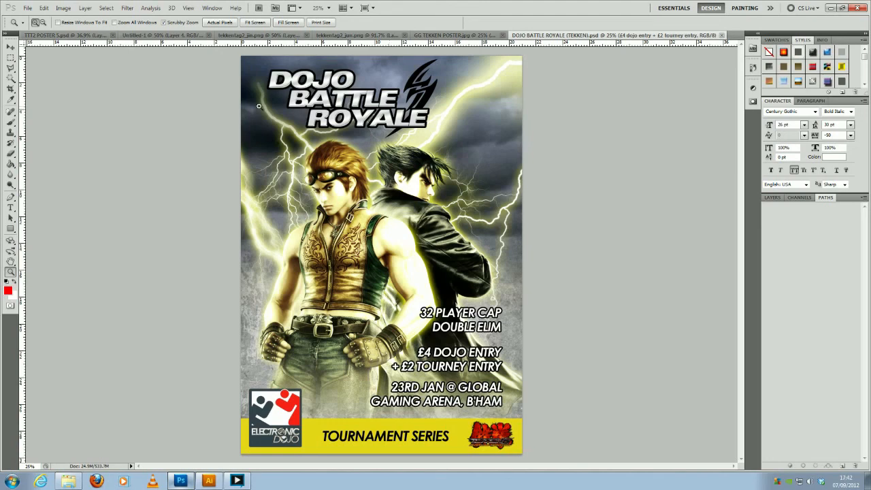
- Review the TTT2 poster and the "WE ARE TEKKEN" lettering document again, ending on the tekkentag2_jin image
{"action": "left_click", "coordinate": [81, 35]}
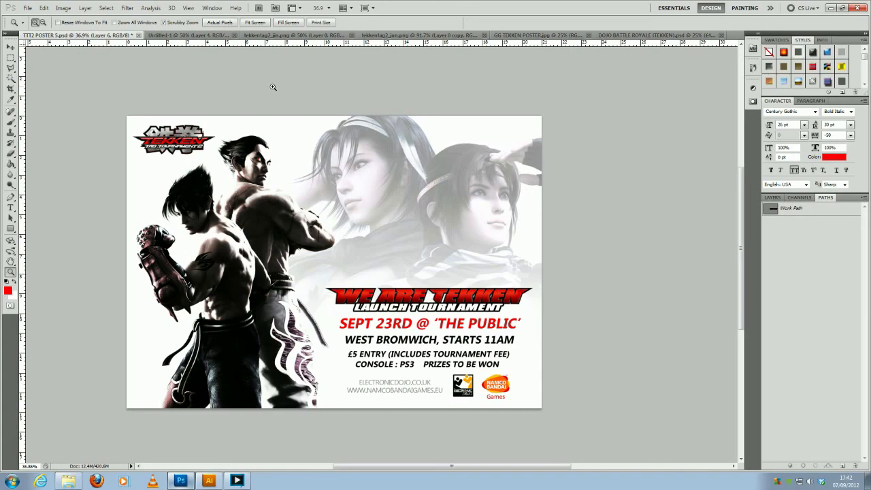
{"action": "left_click", "coordinate": [220, 36]}
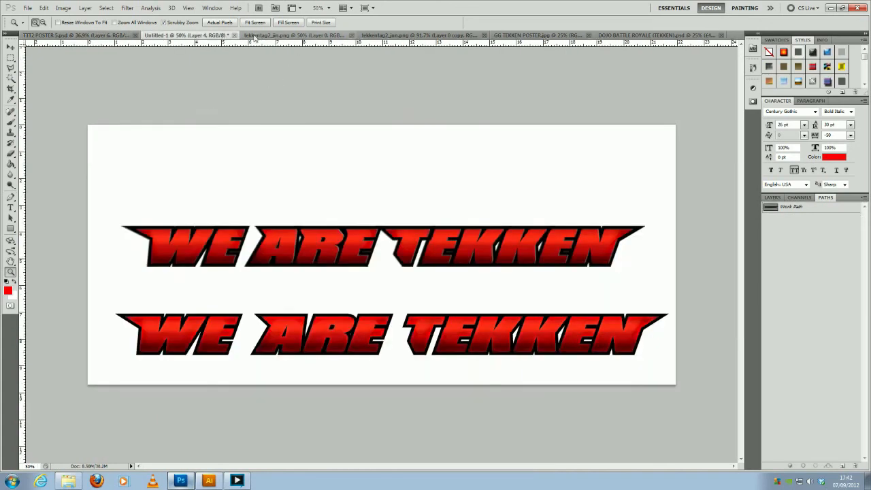
{"action": "left_click", "coordinate": [259, 36]}
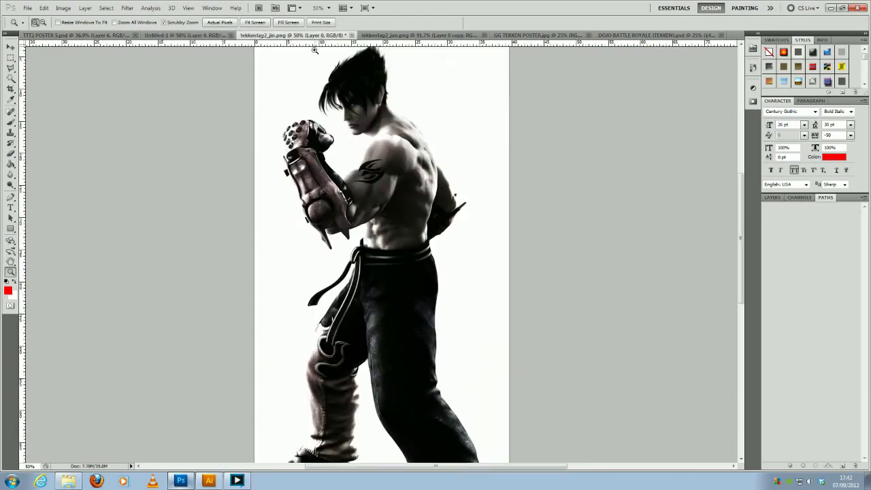